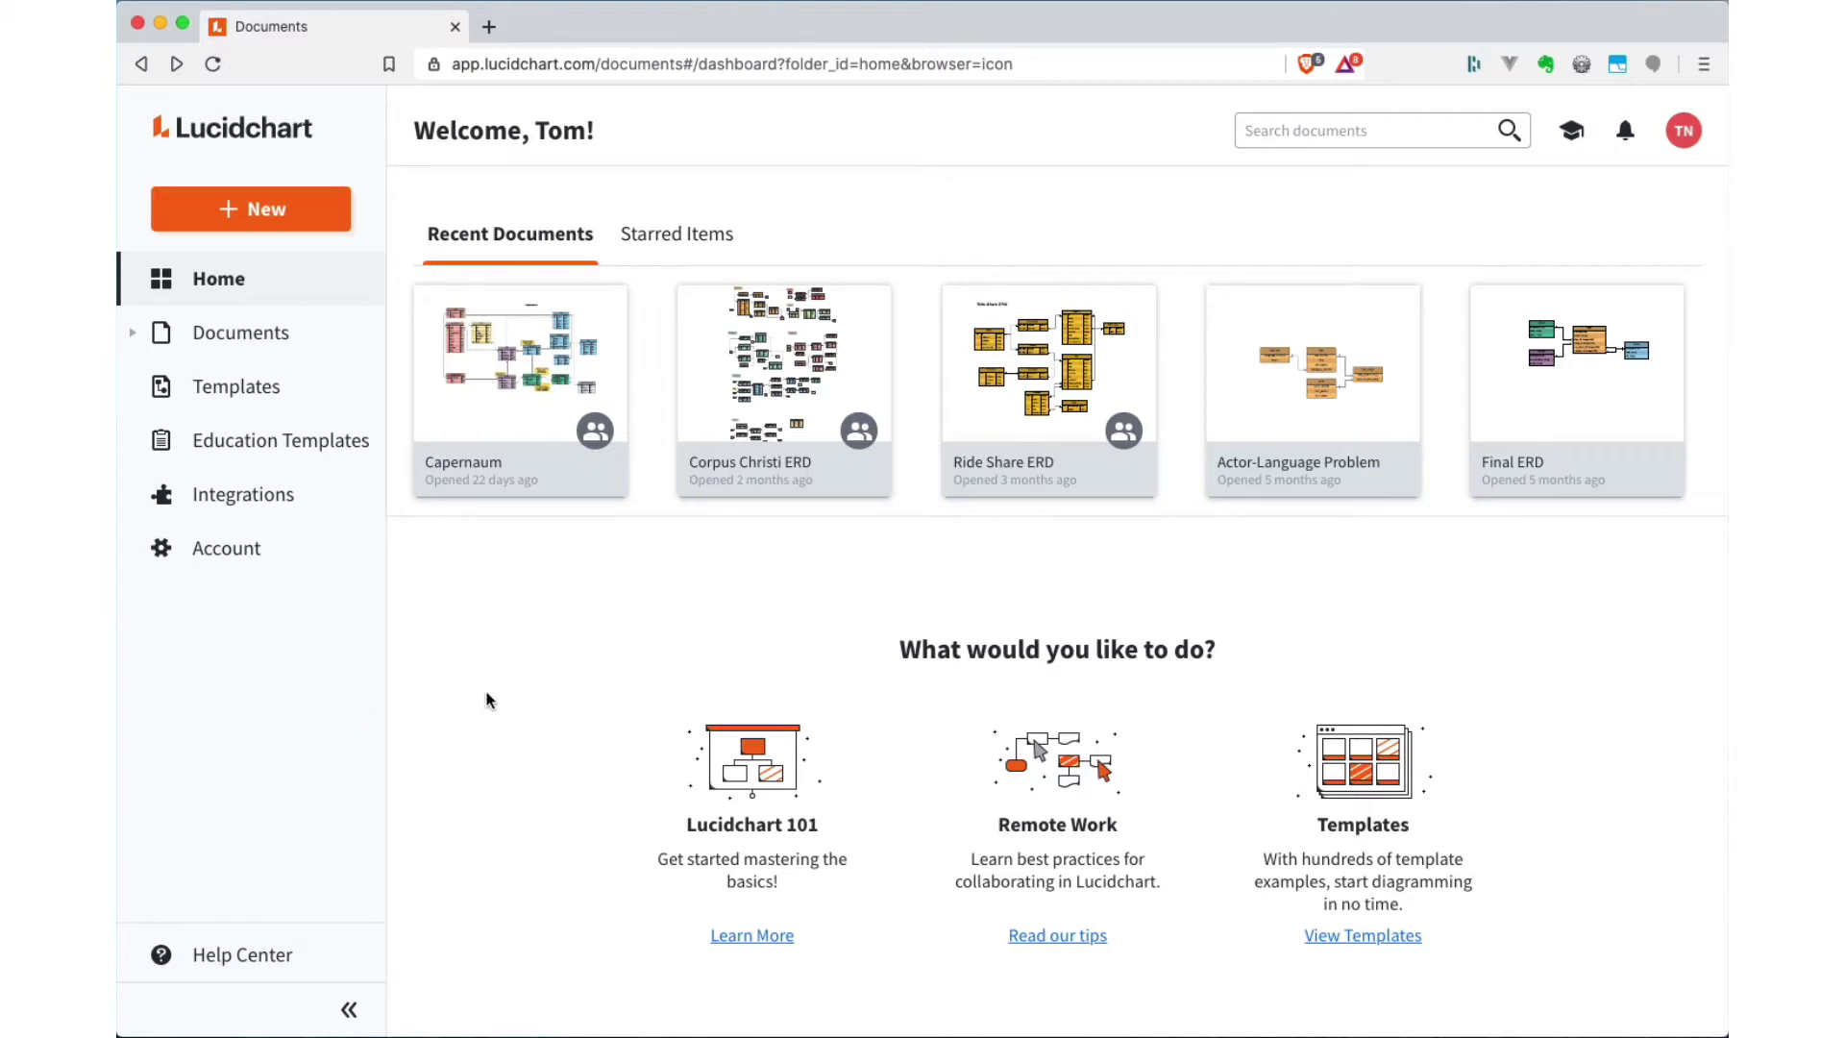
# Step: Create a new blank document from the New menu and scroll down the Shapes panel
pyautogui.click(266, 217)
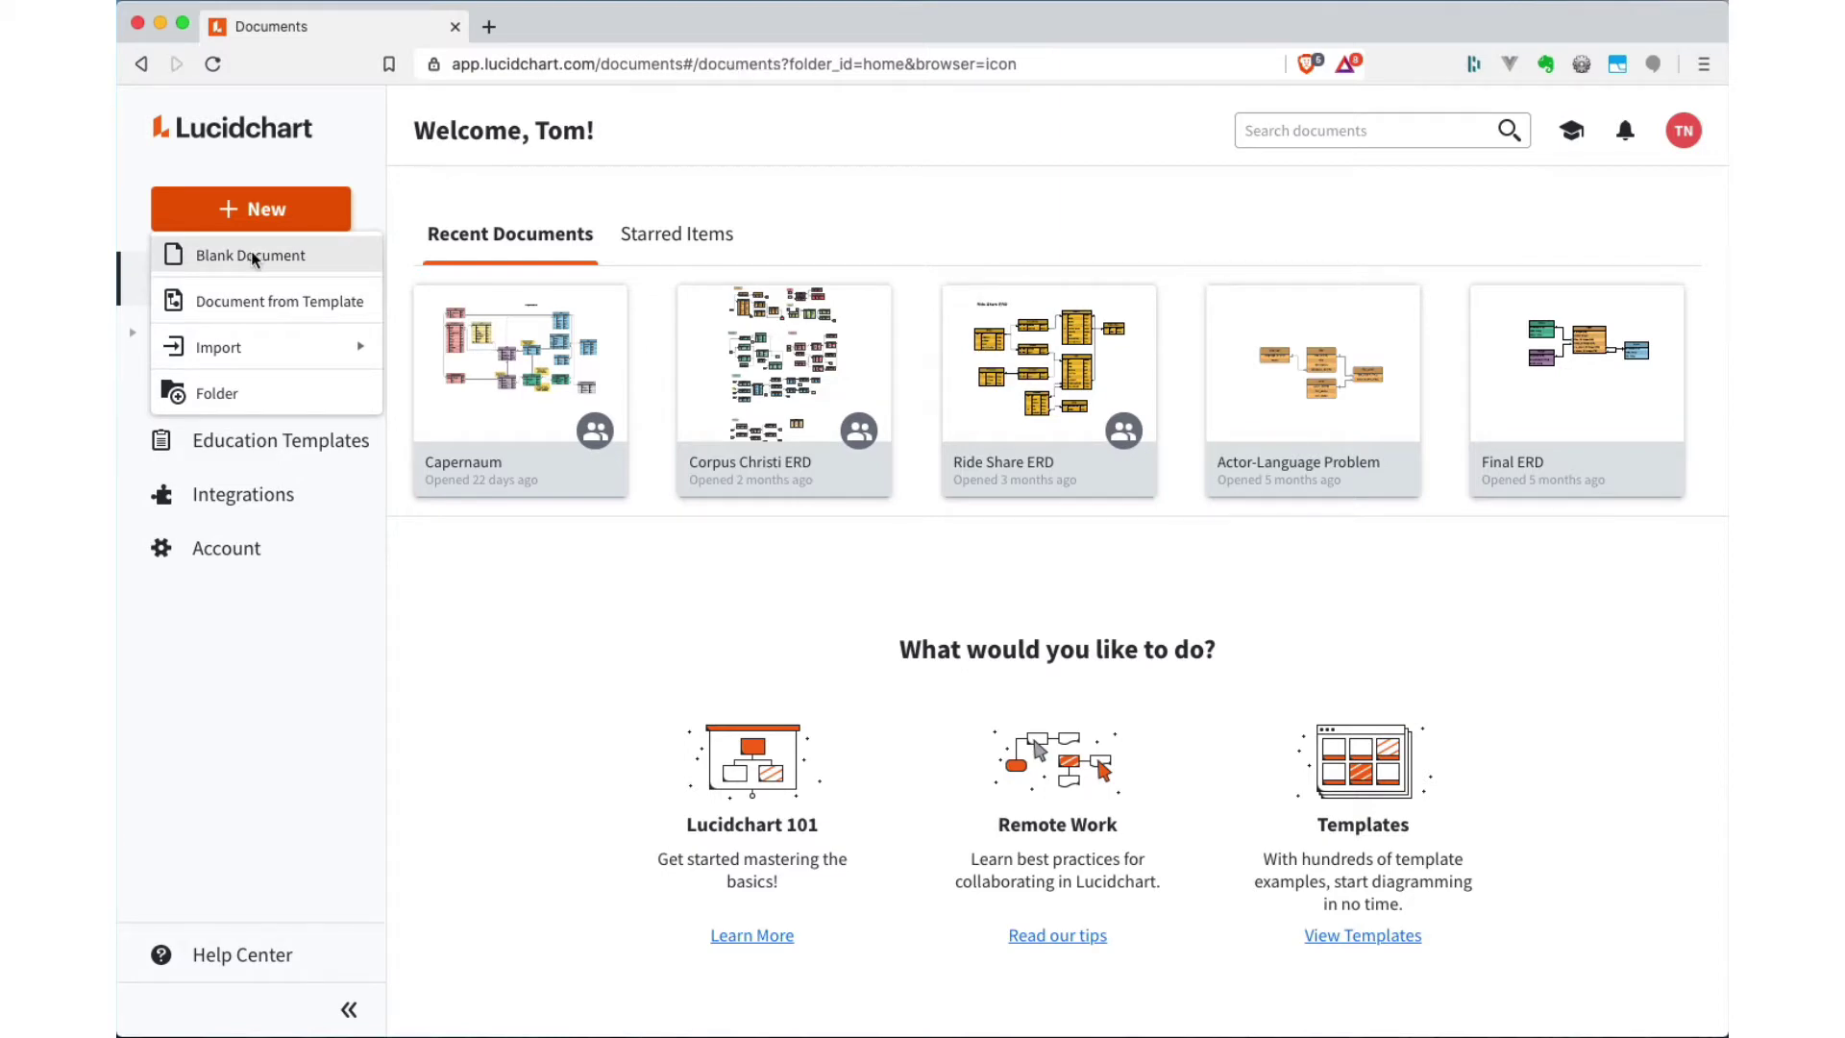
pyautogui.click(252, 258)
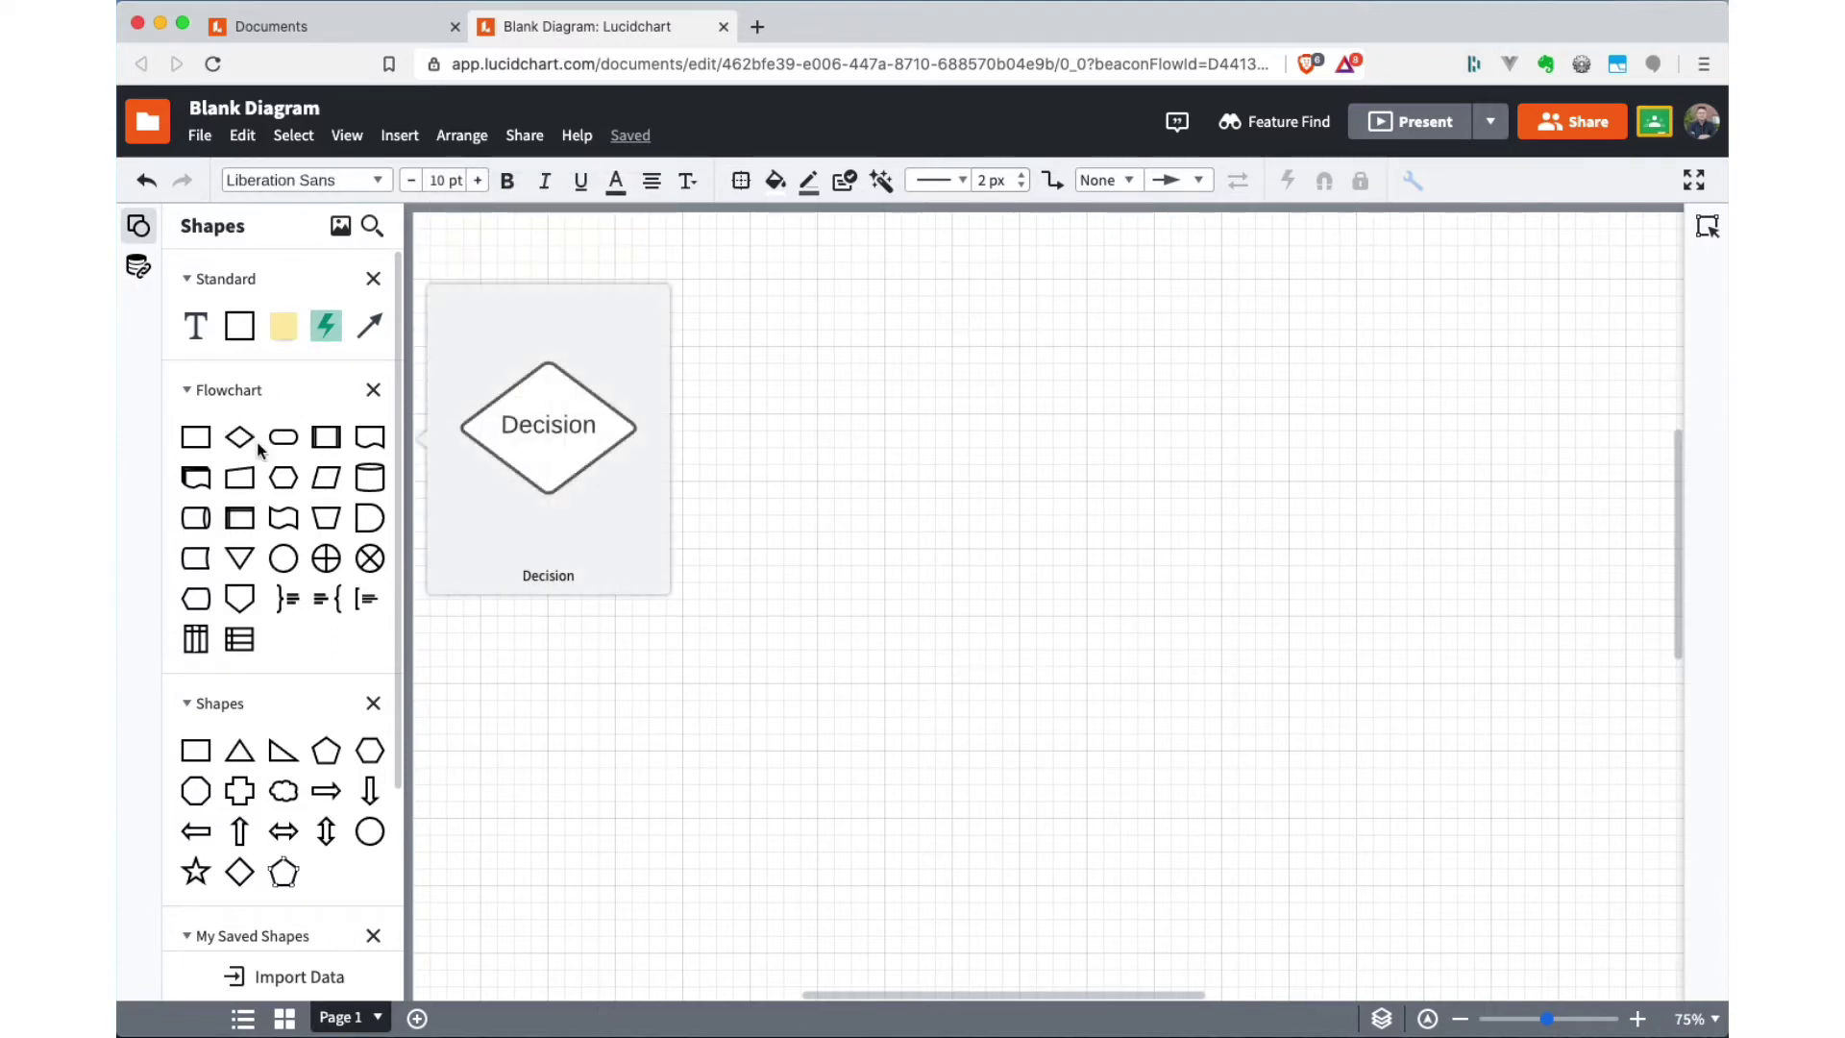
pyautogui.scroll(-5, 259, 450)
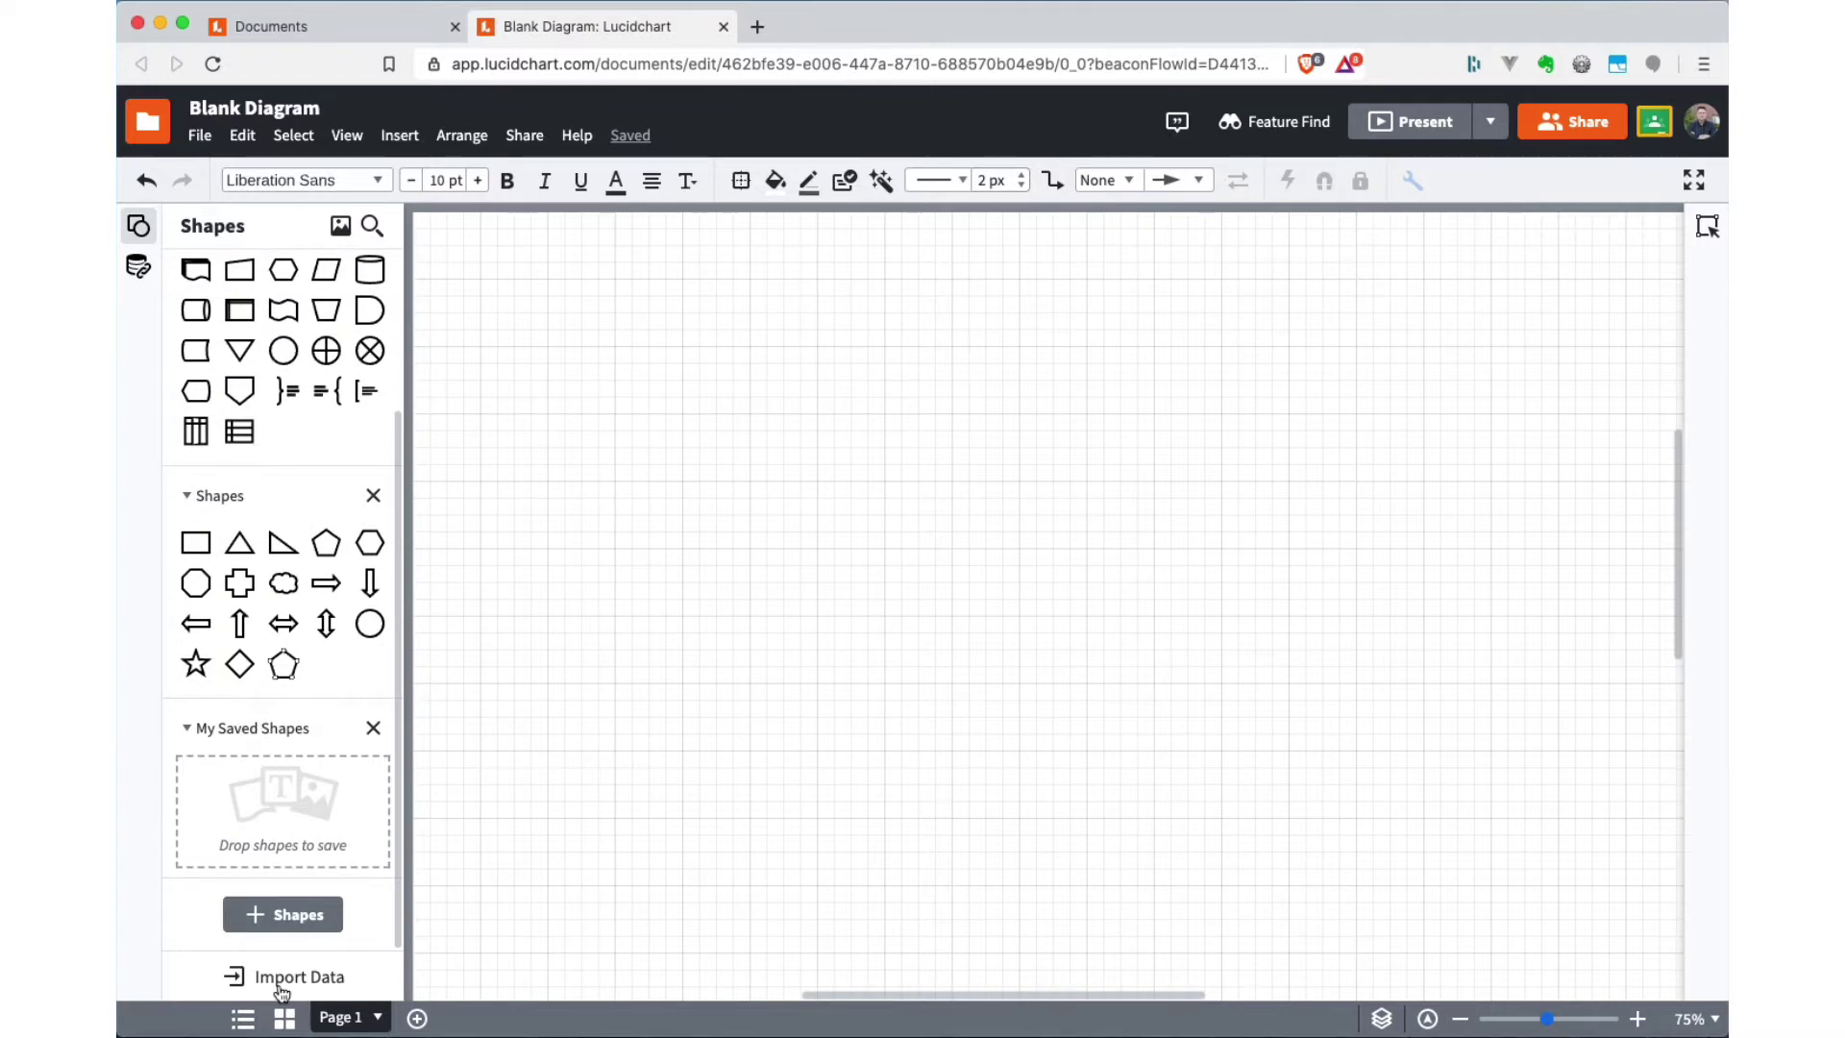
# Step: Add the Entity Relationship library while removing Flowchart Shapes and Geometric Shapes
pyautogui.click(292, 918)
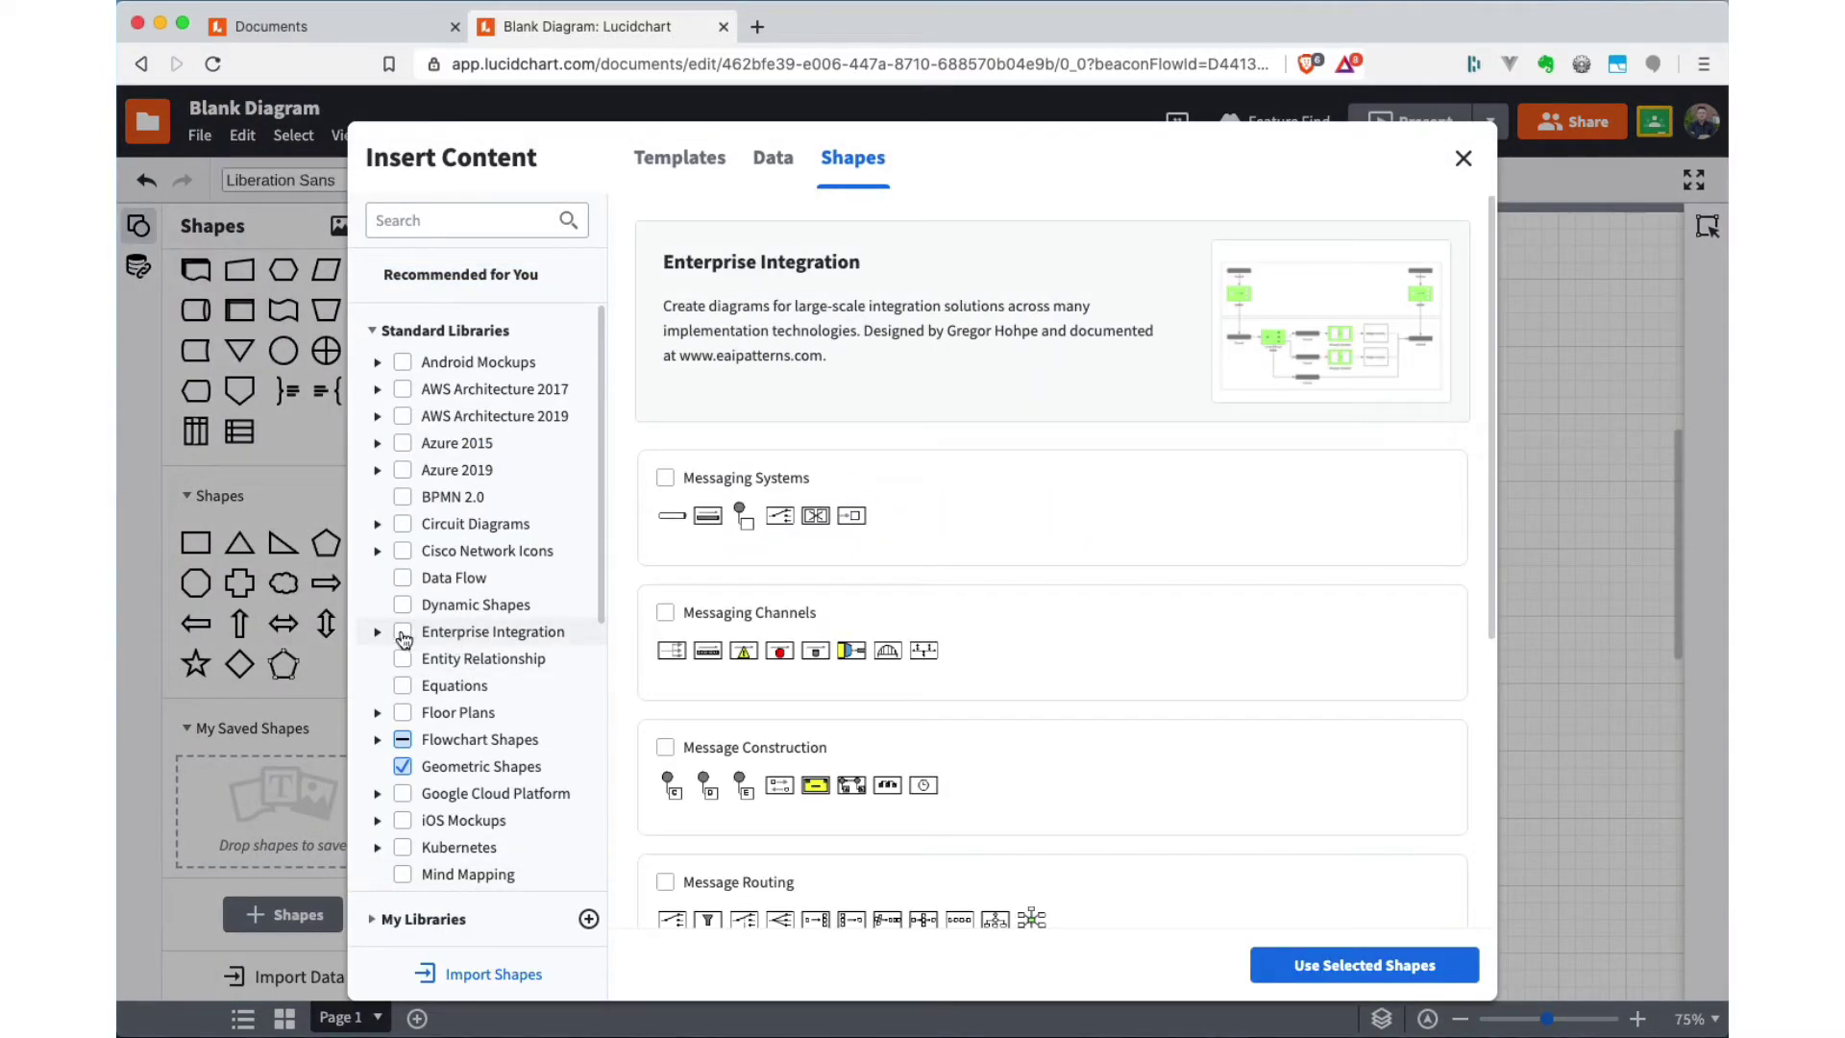
pyautogui.click(404, 659)
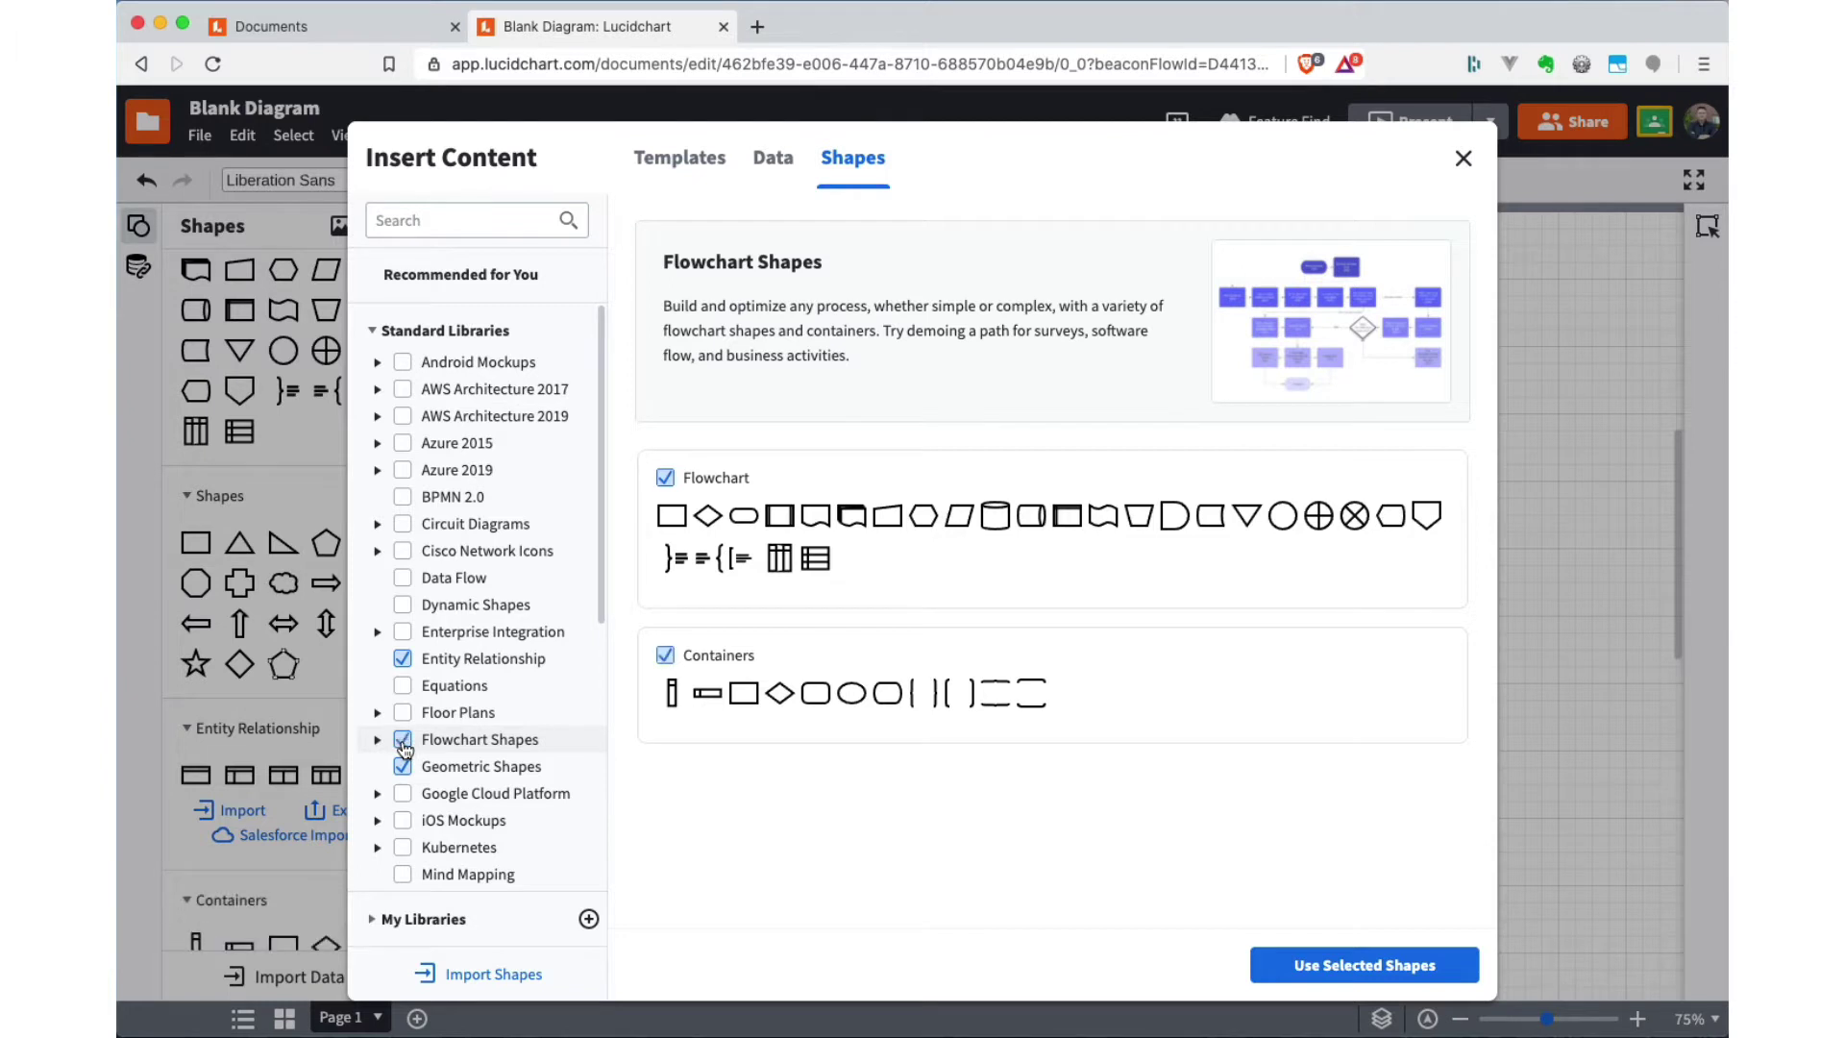
pyautogui.click(403, 740)
pyautogui.click(404, 767)
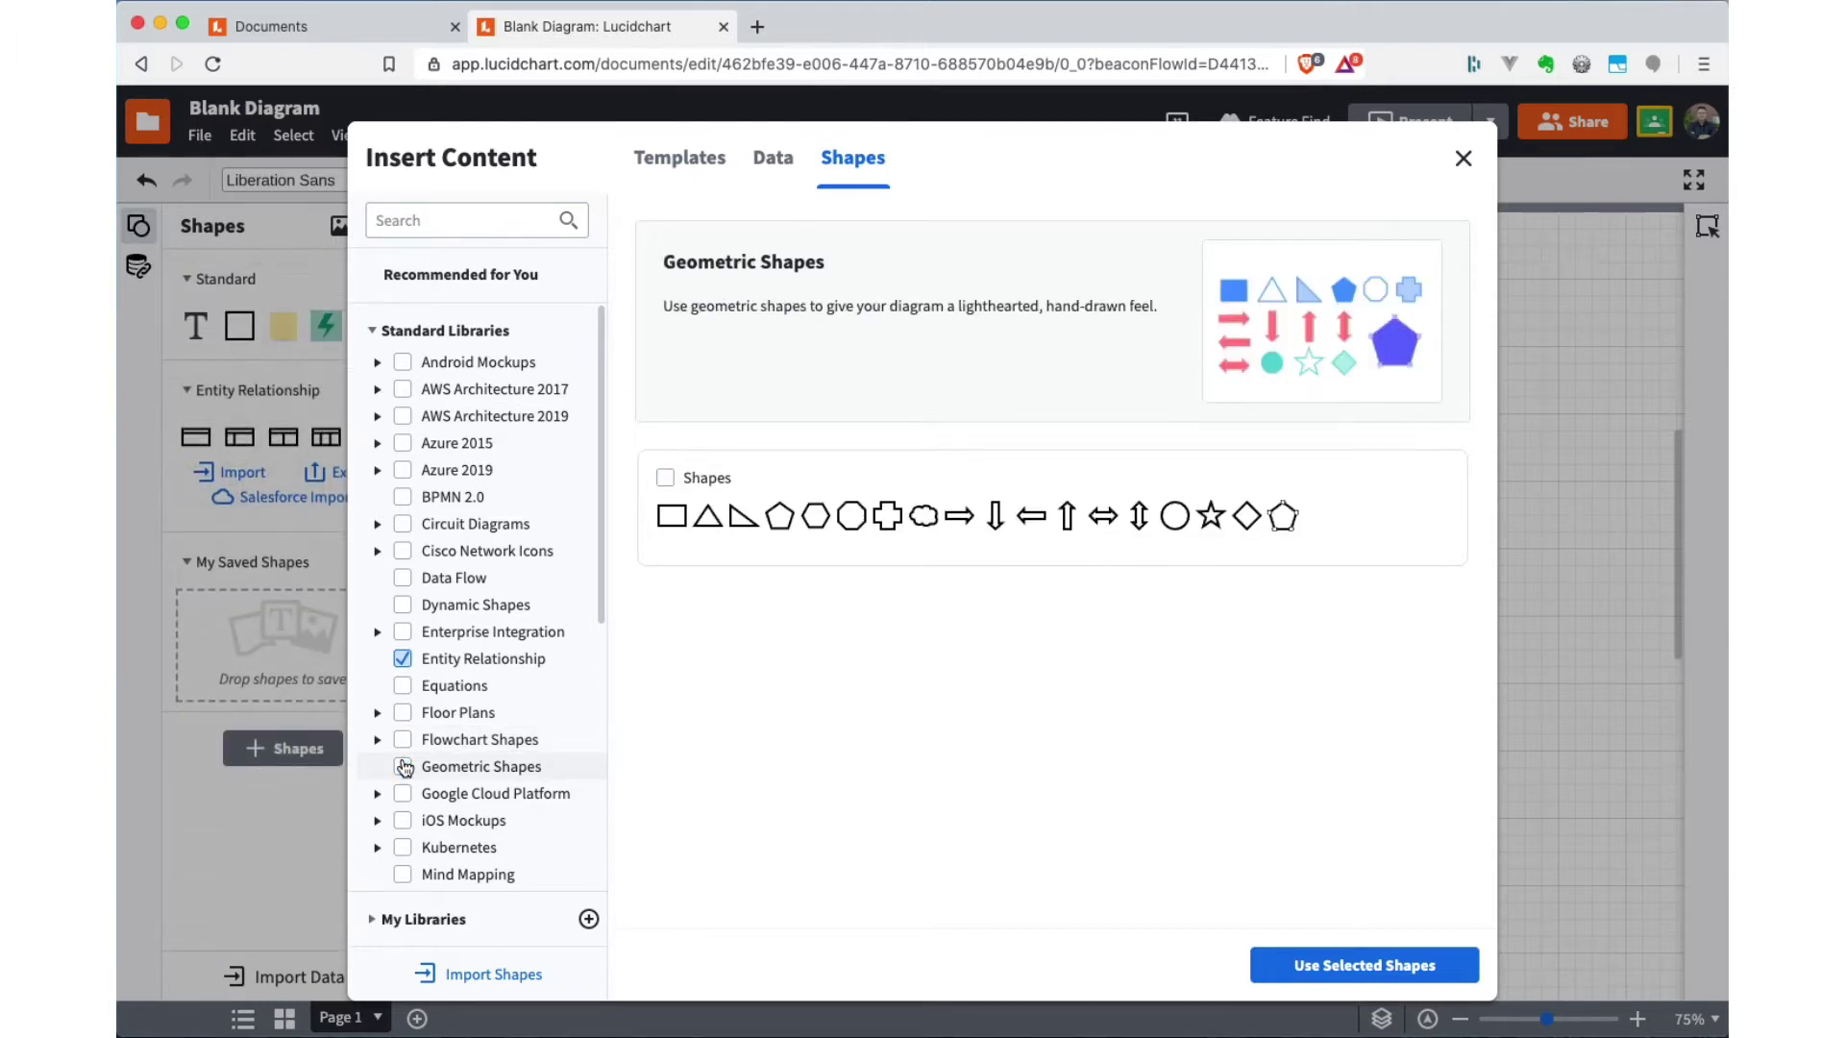
pyautogui.click(1383, 968)
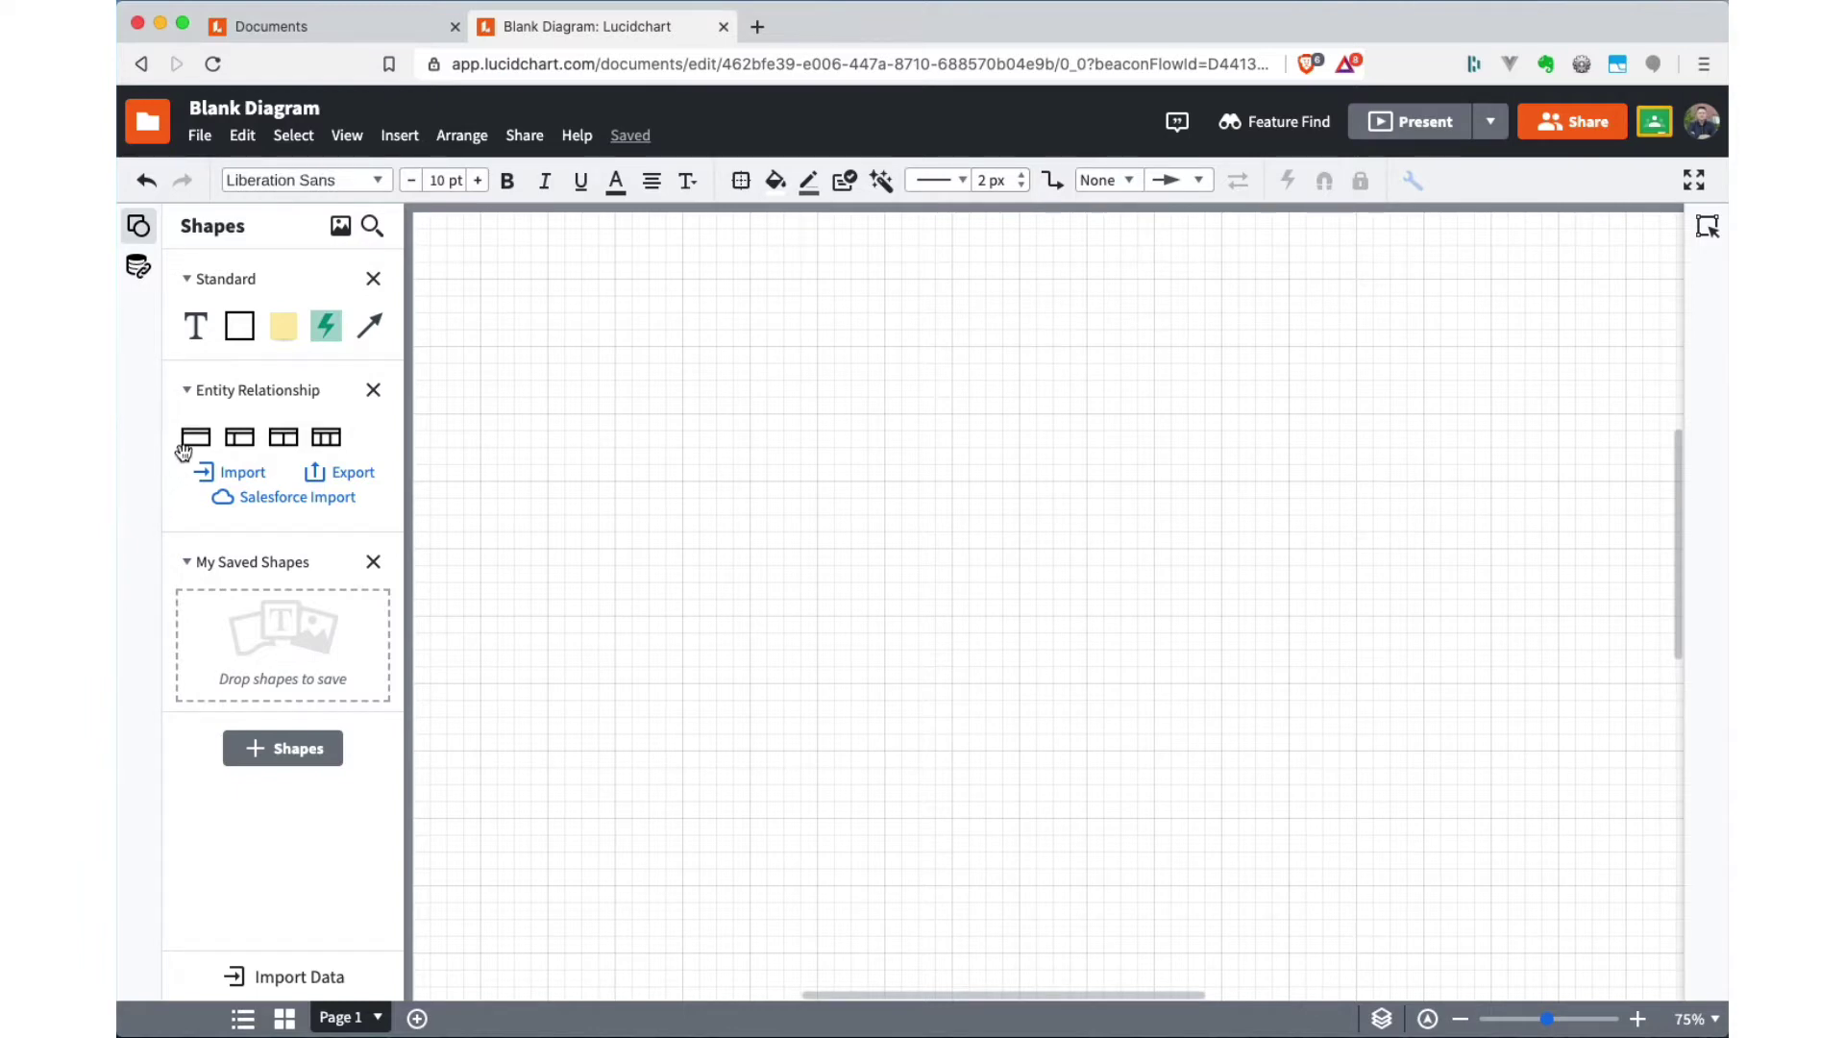
pyautogui.moveTo(189, 440)
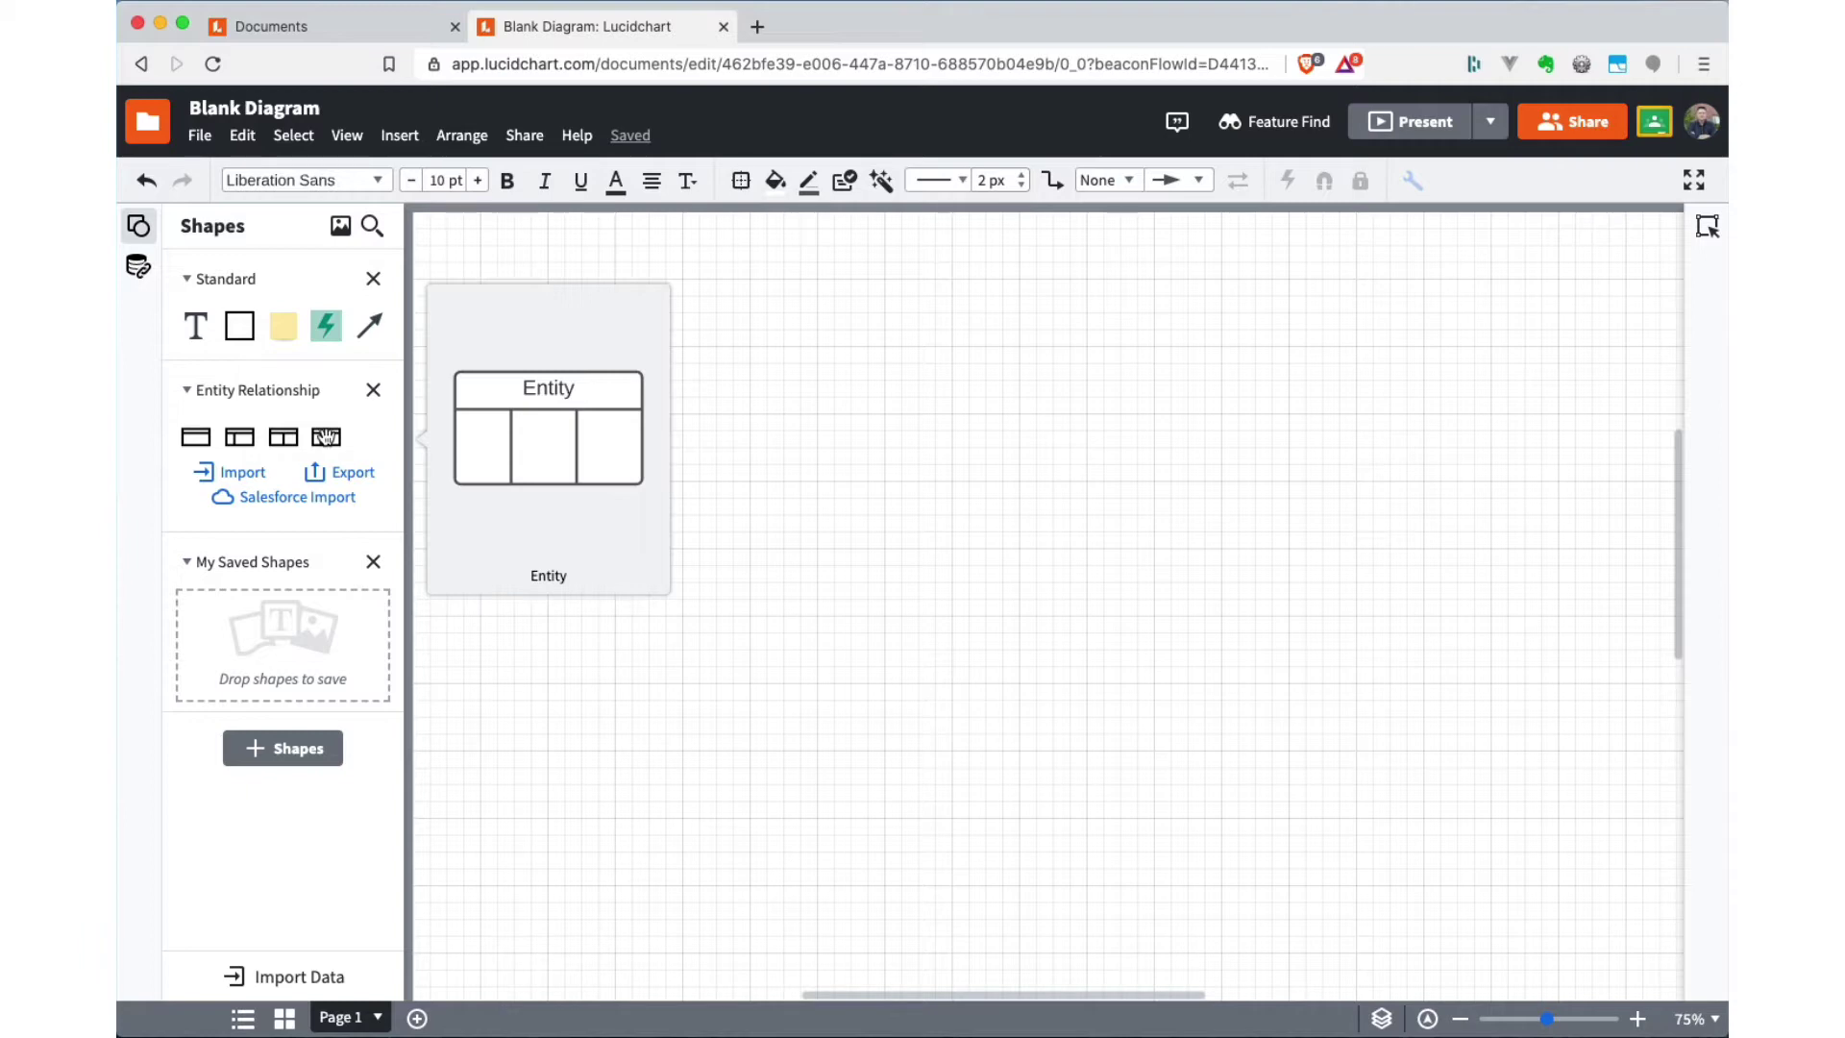
# Step: Drop an Entity shape onto the canvas and title it 'Voter'
pyautogui.moveTo(327, 437); pyautogui.dragTo(708, 393)
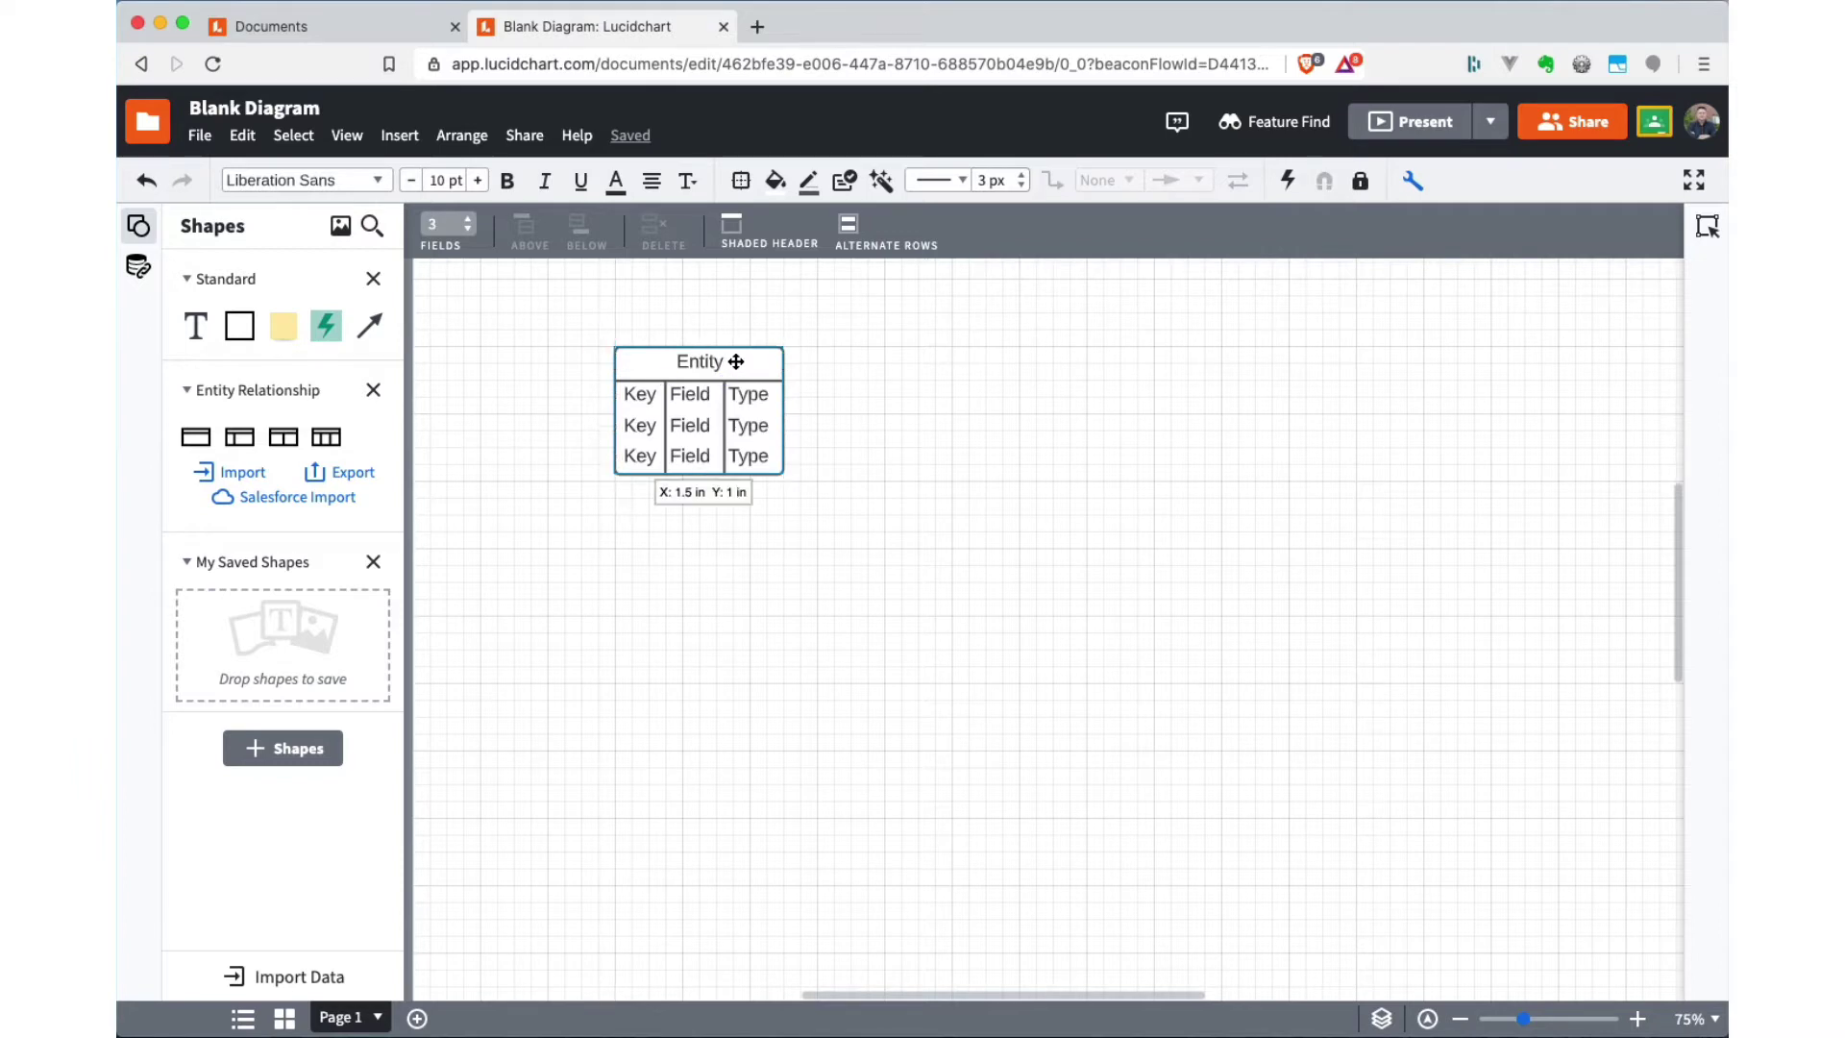
pyautogui.doubleClick(736, 361)
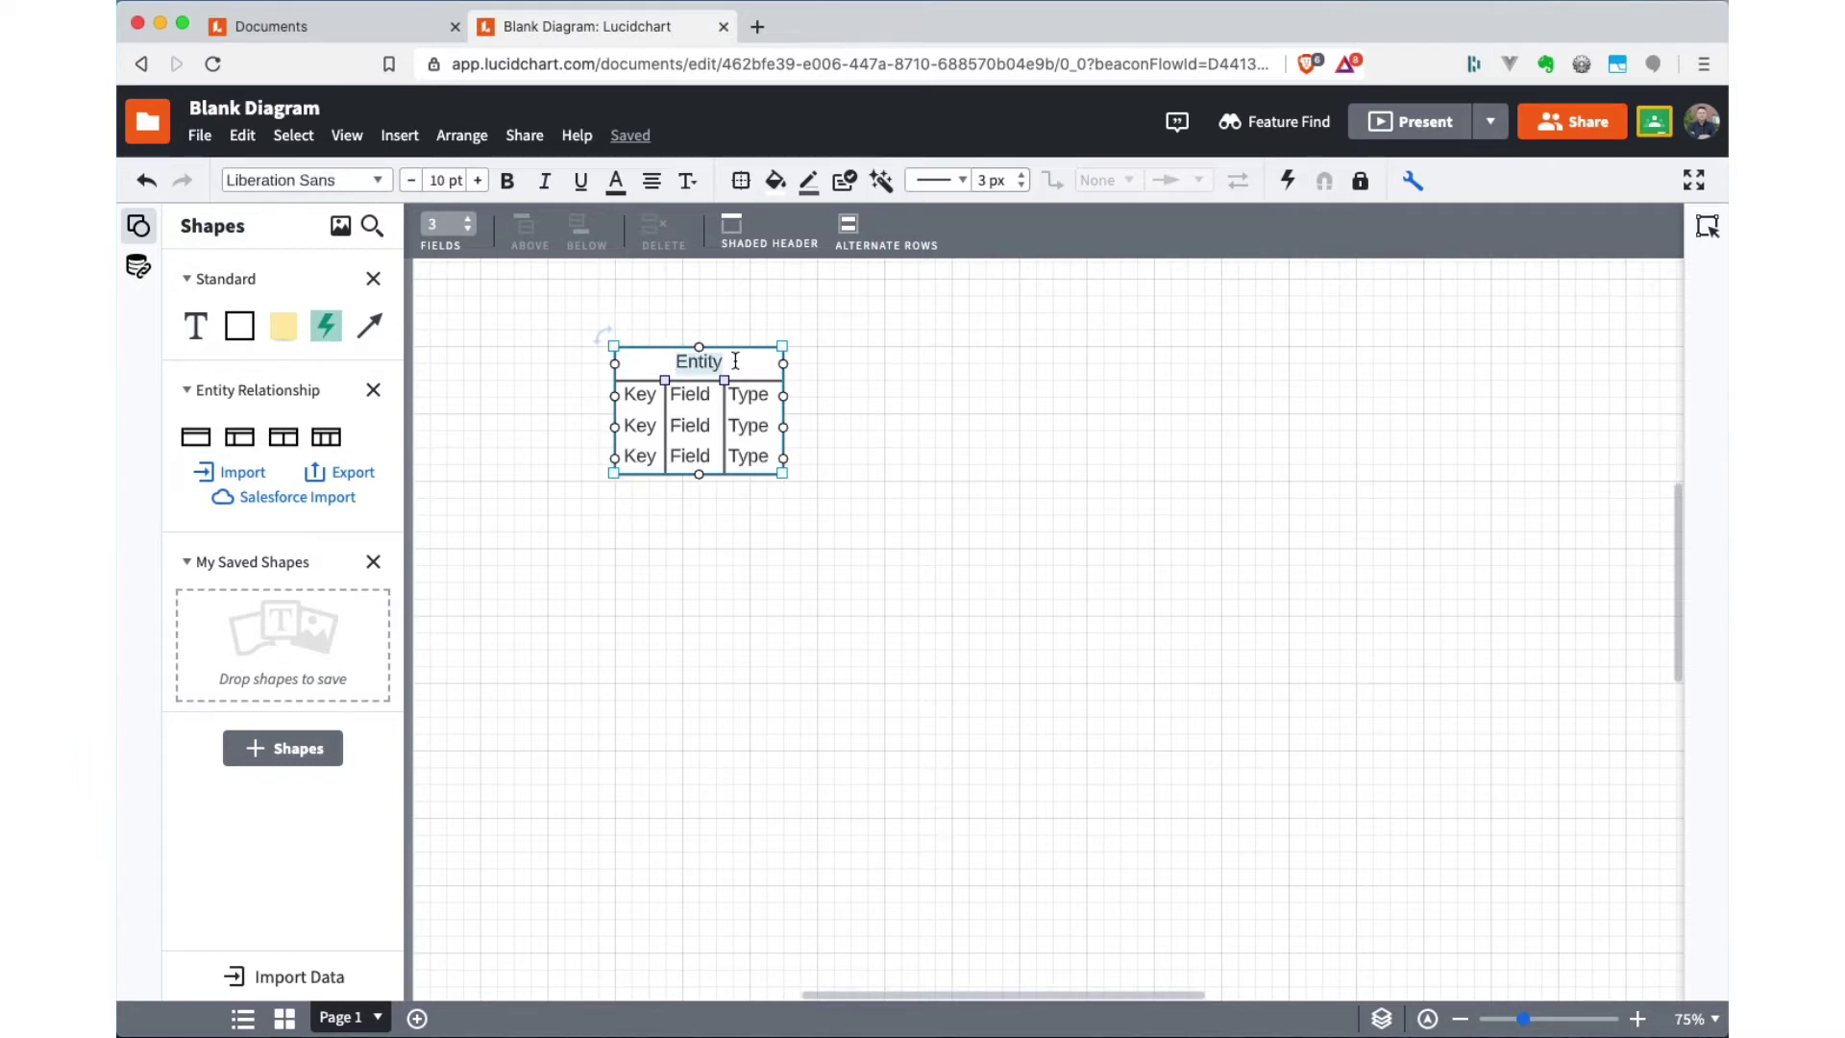
pyautogui.write('Voter')
# Step: Fill Voter's first two rows: PK id integer and first_name string
pyautogui.click(632, 395)
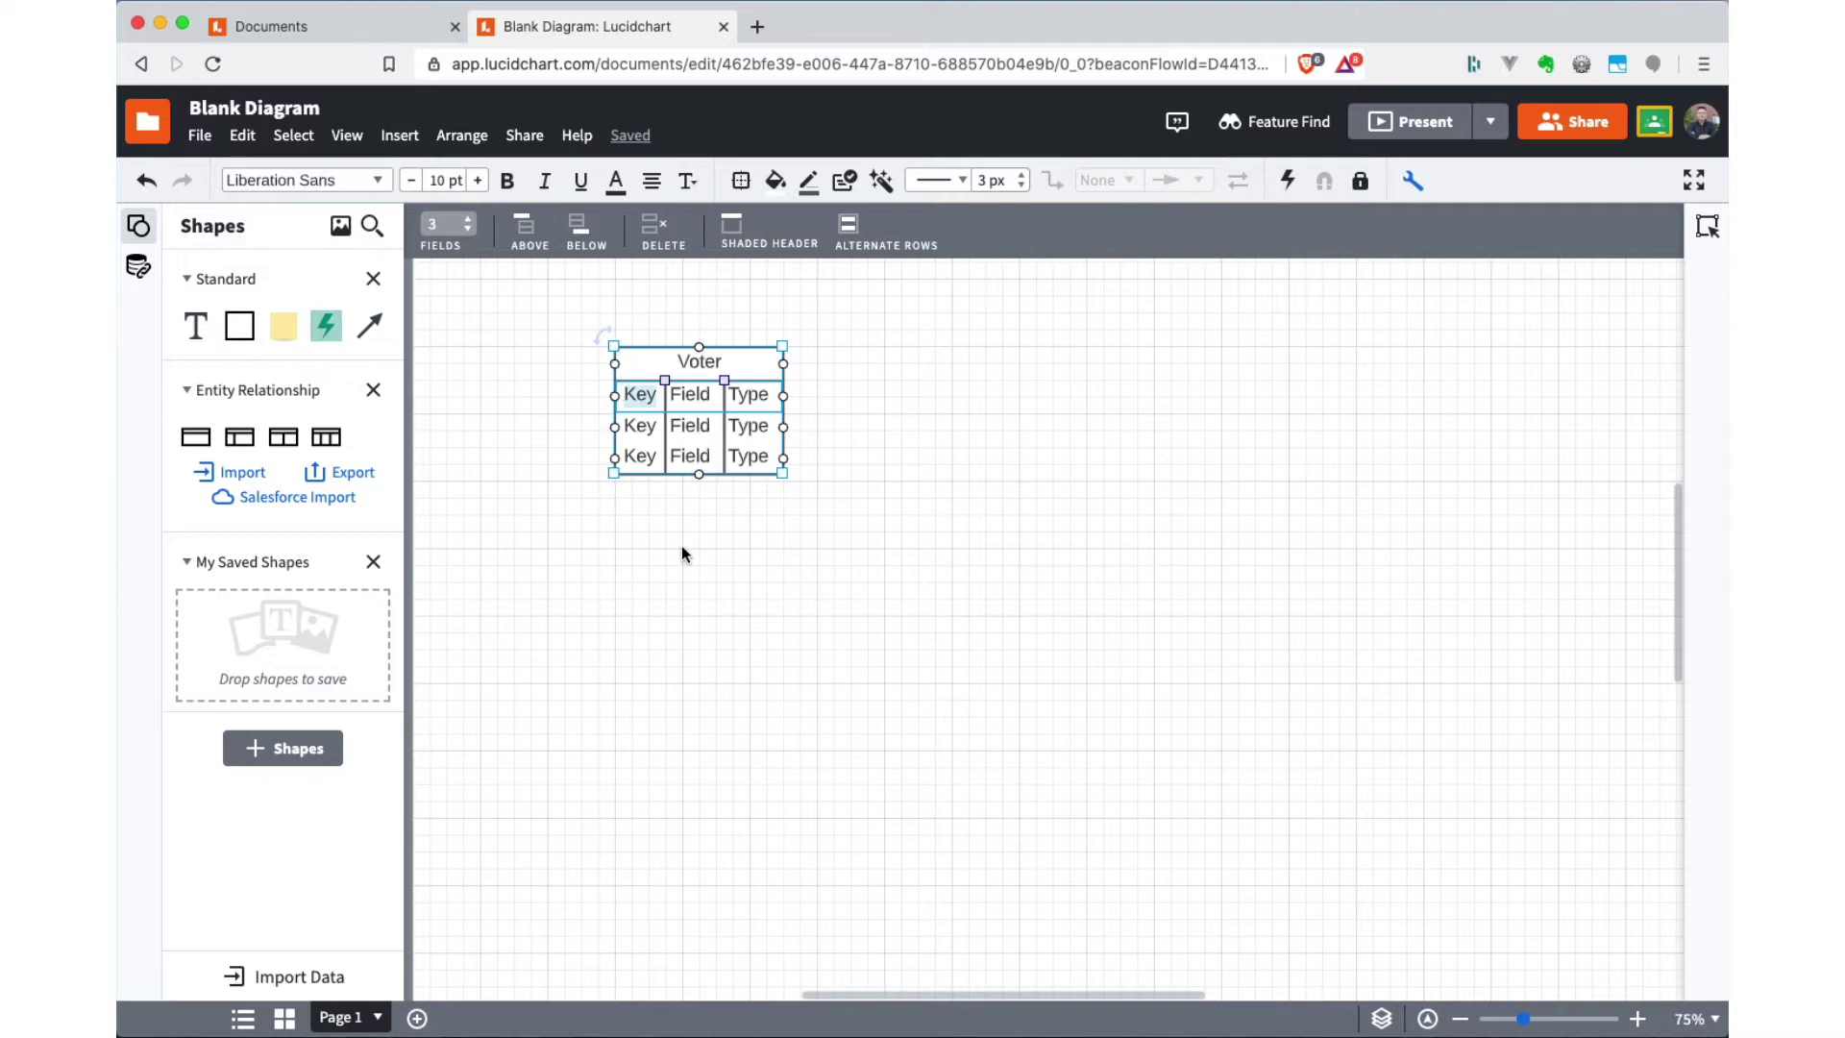
pyautogui.write('PK')
pyautogui.press('Tab')
pyautogui.write('id')
pyautogui.press('Tab')
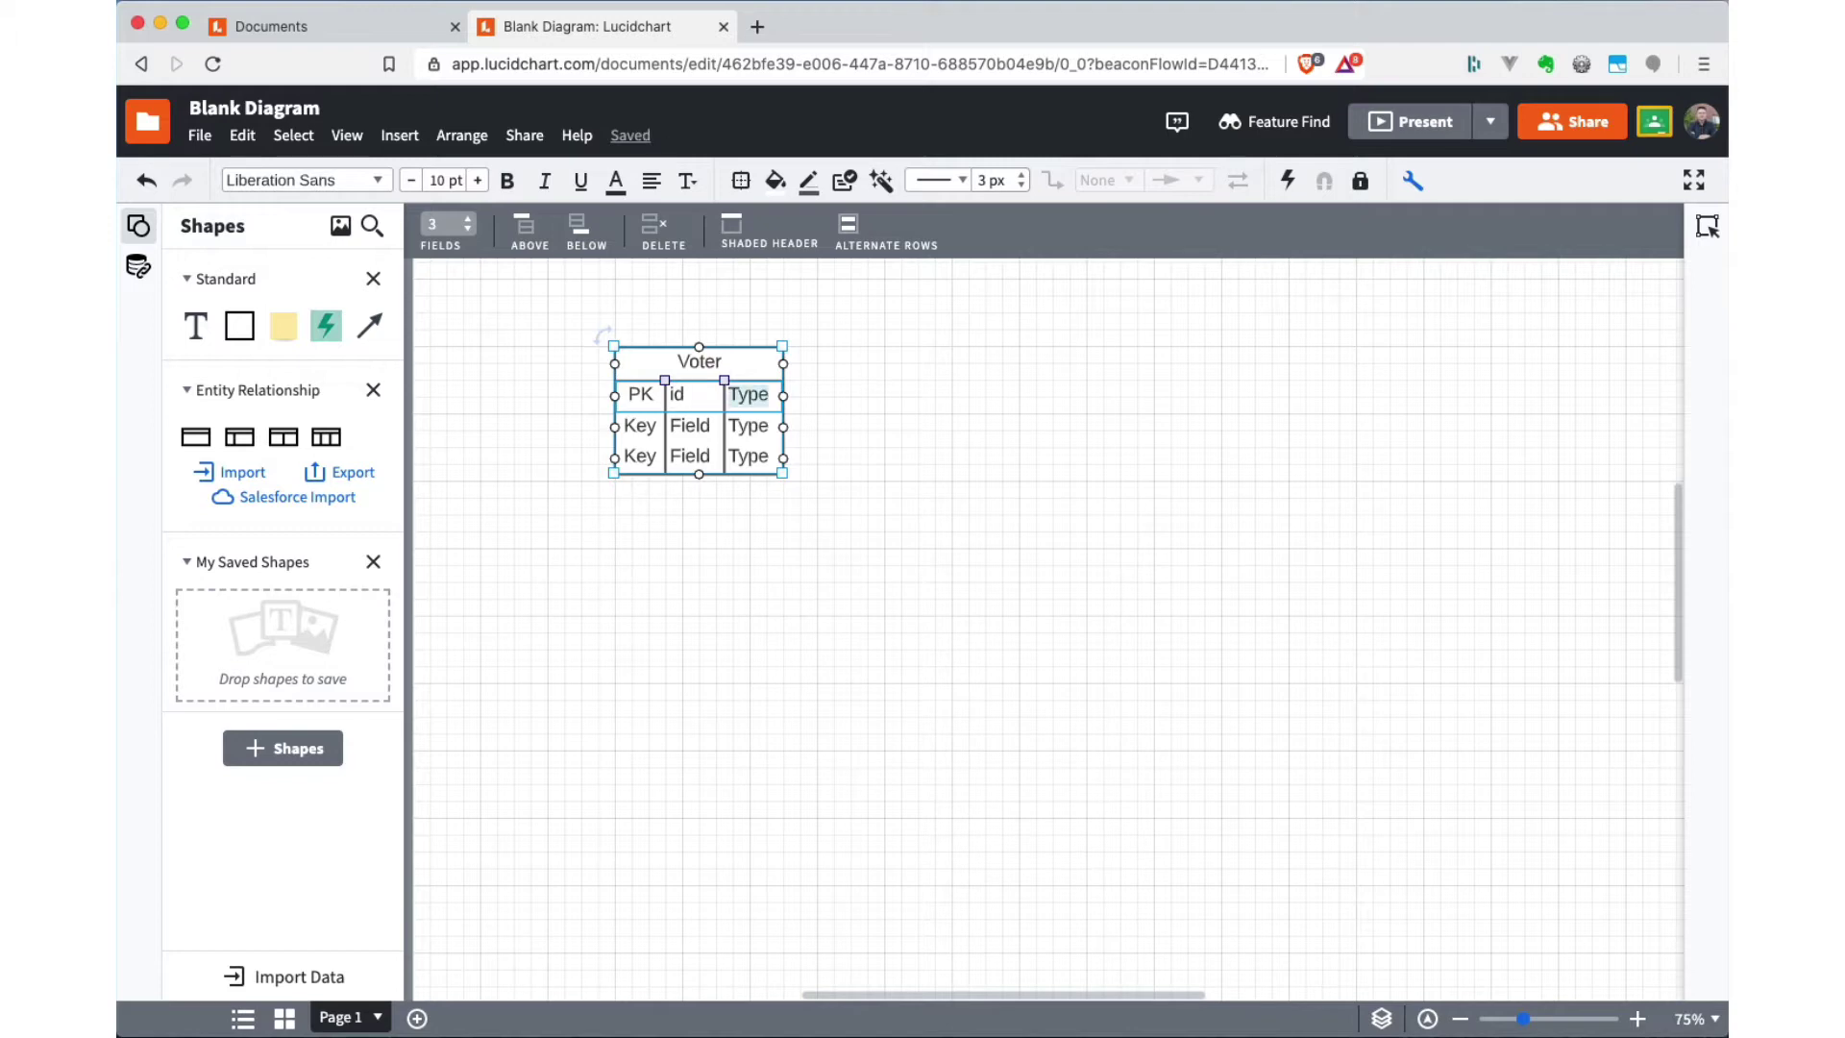
pyautogui.write('intege')
pyautogui.press('Tab')
pyautogui.press('BackSpace')
pyautogui.press('Tab')
pyautogui.write('first_name')
pyautogui.press('Tab')
pyautogui.write('string')
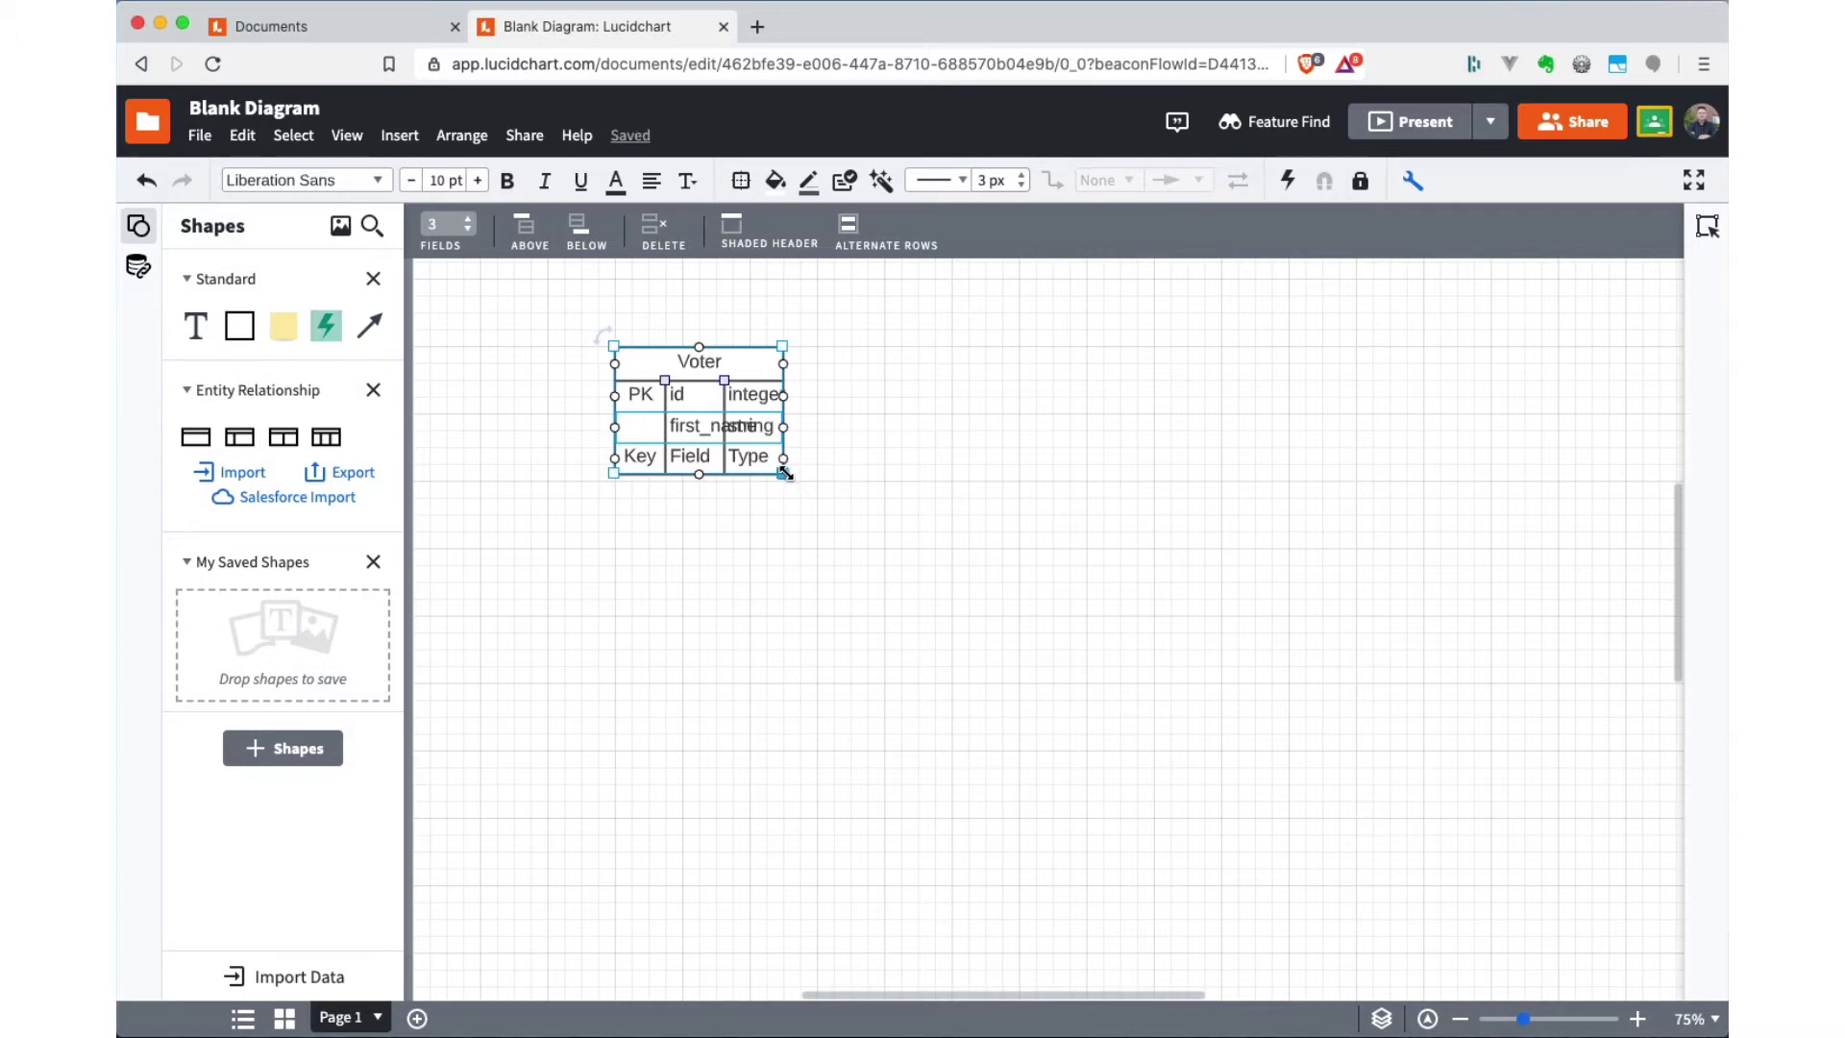
# Step: Widen the Voter table and adjust its field column width
pyautogui.moveTo(784, 472); pyautogui.dragTo(884, 474)
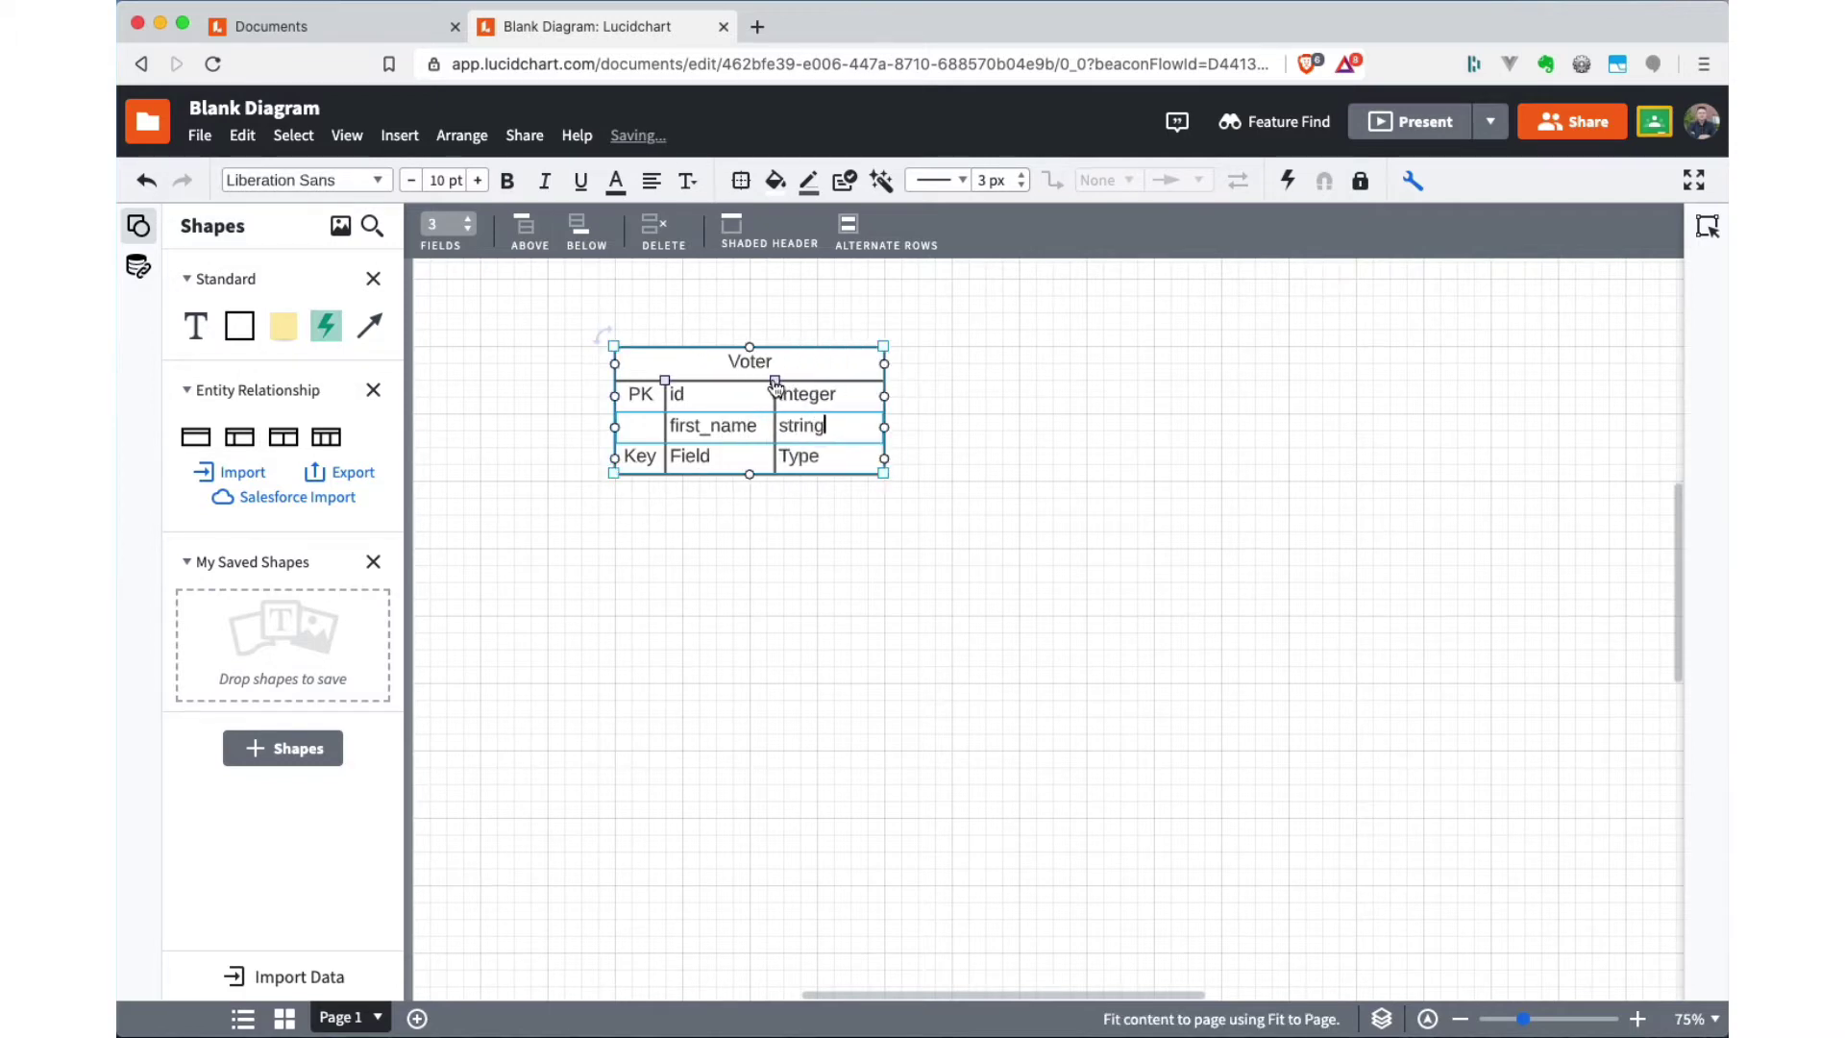
pyautogui.moveTo(774, 380); pyautogui.dragTo(790, 381)
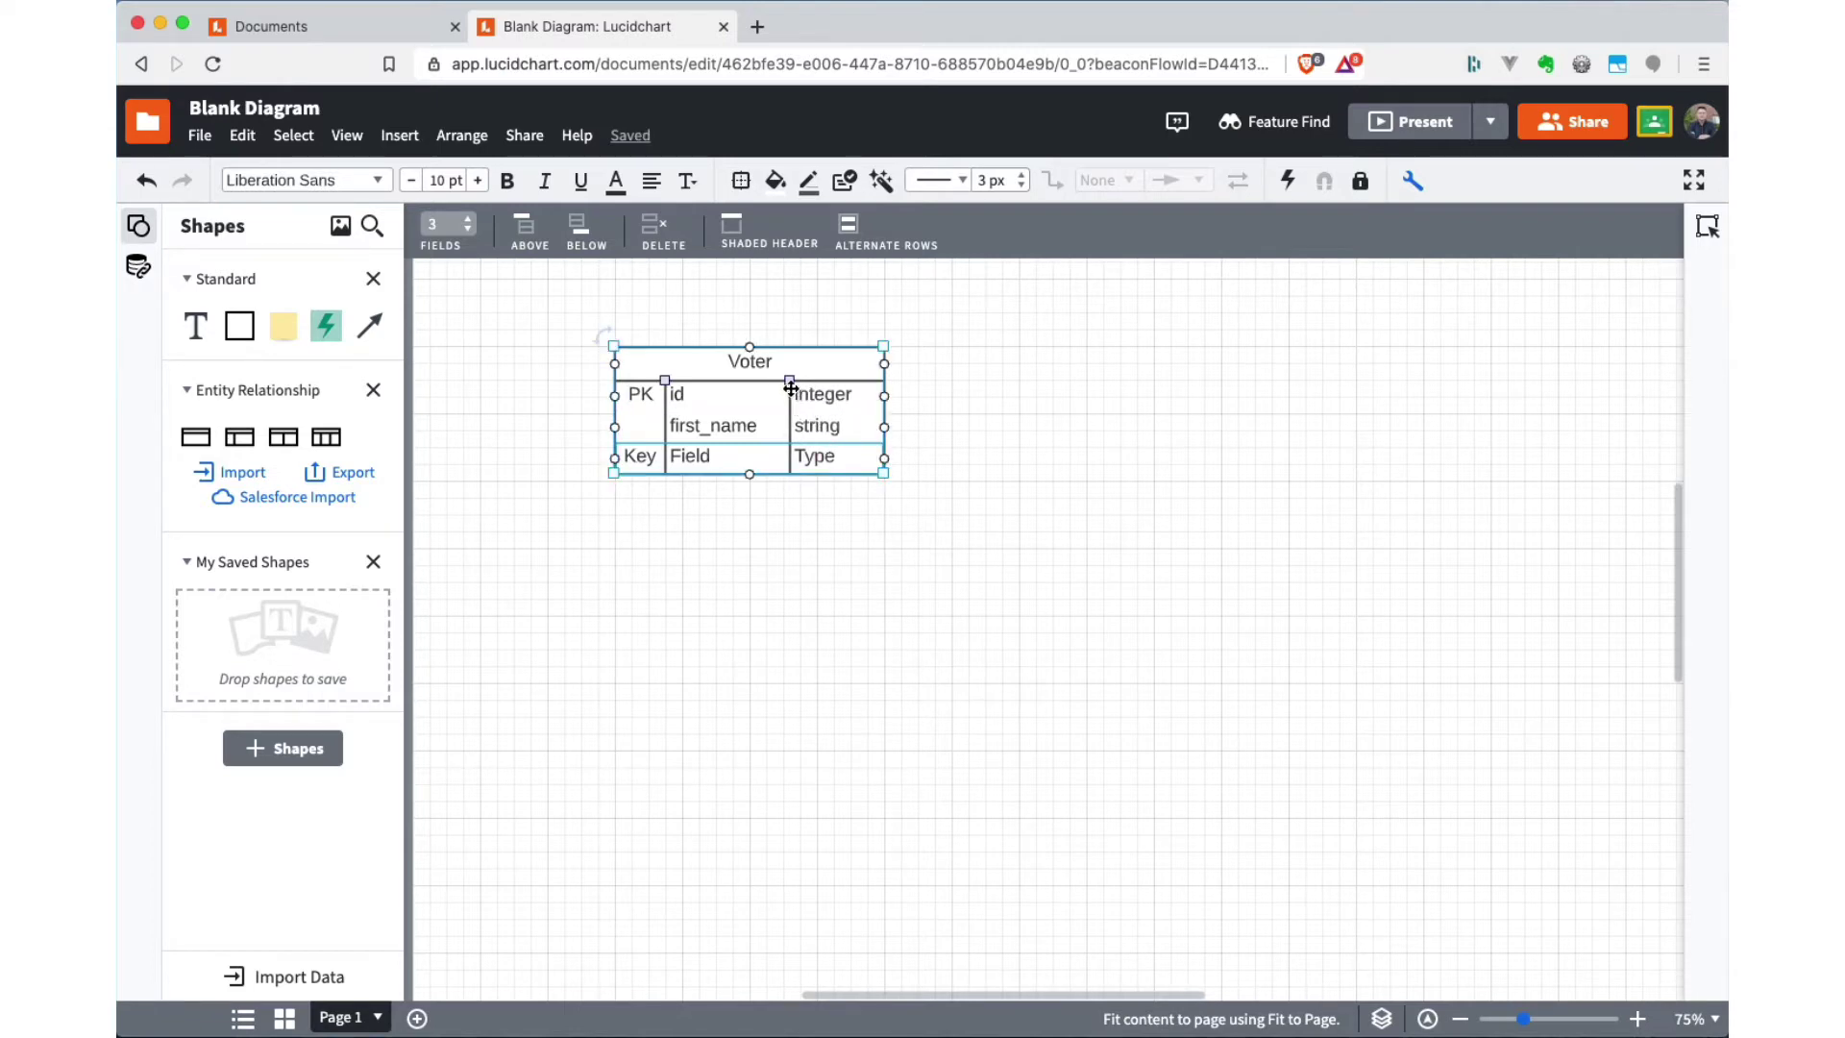
pyautogui.moveTo(786, 381); pyautogui.dragTo(784, 392)
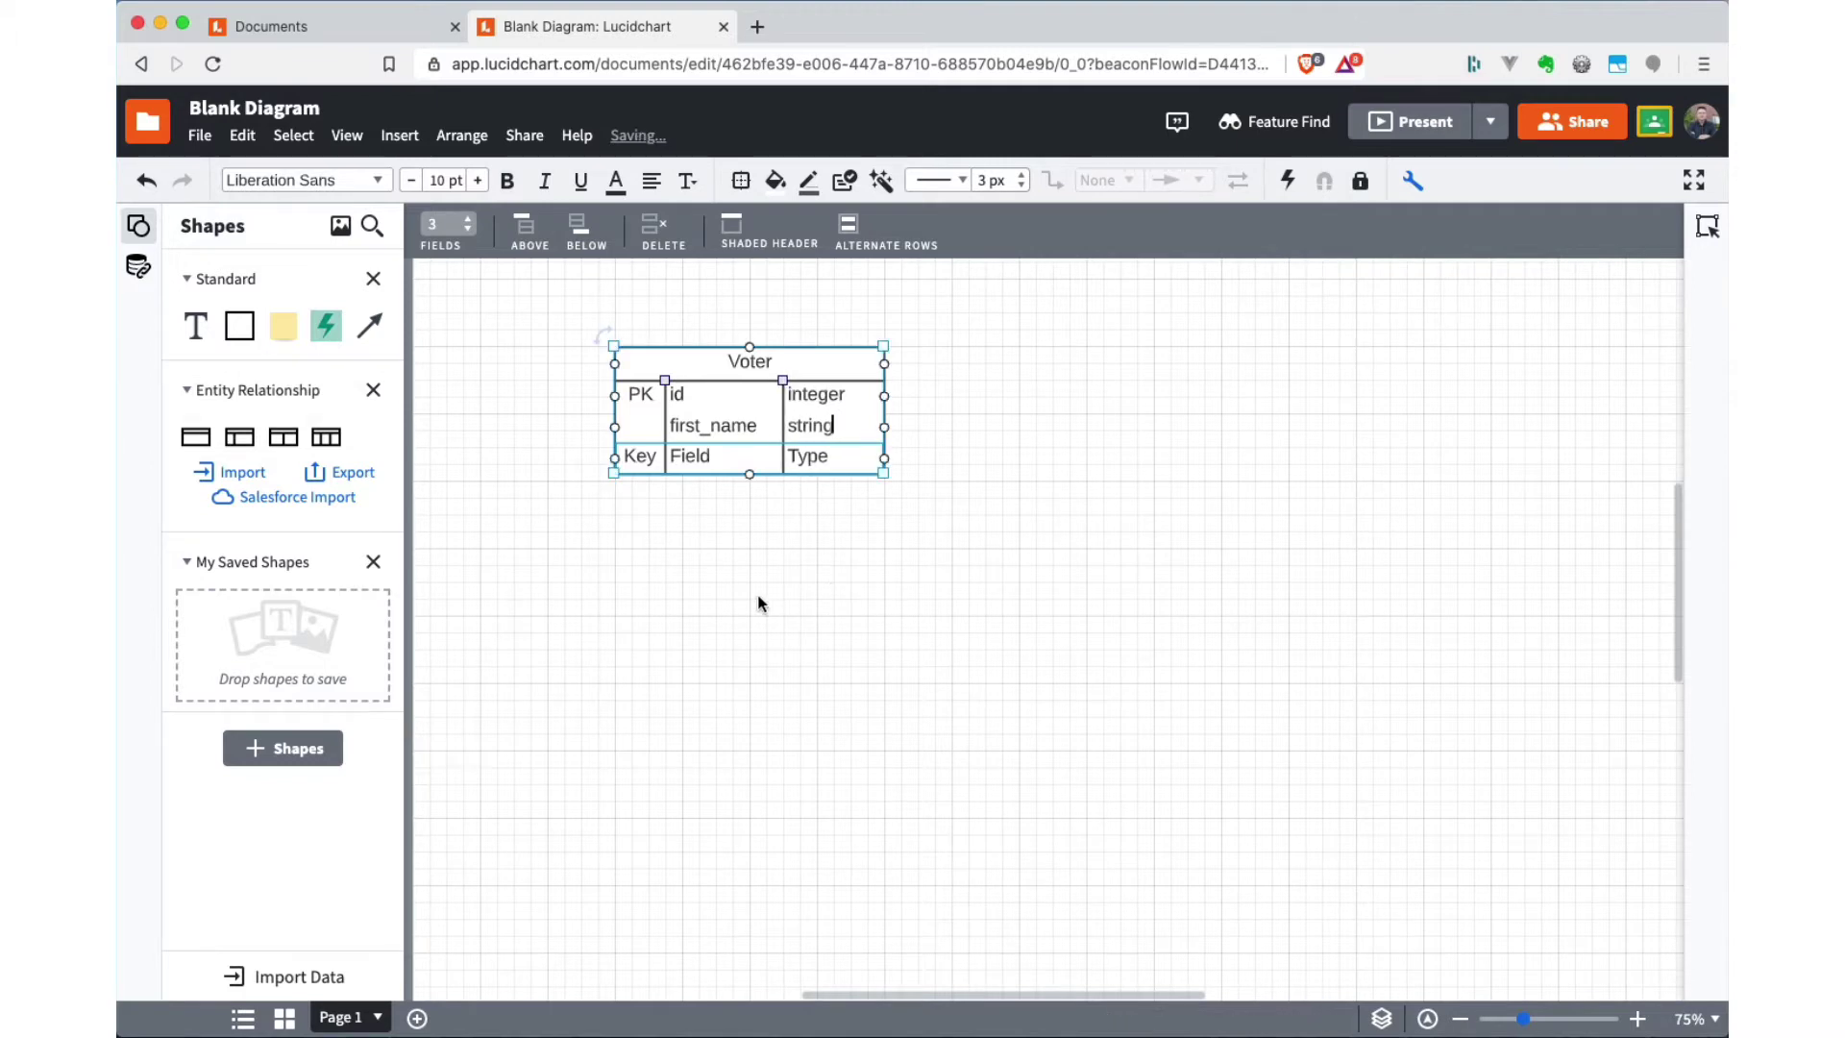
# Step: Enter last_name string in the third row and shift Voter slightly left
pyautogui.doubleClick(640, 458)
pyautogui.press('BackSpace')
pyautogui.press('Tab')
pyautogui.write('last_name')
pyautogui.press('Tab')
pyautogui.write('string')
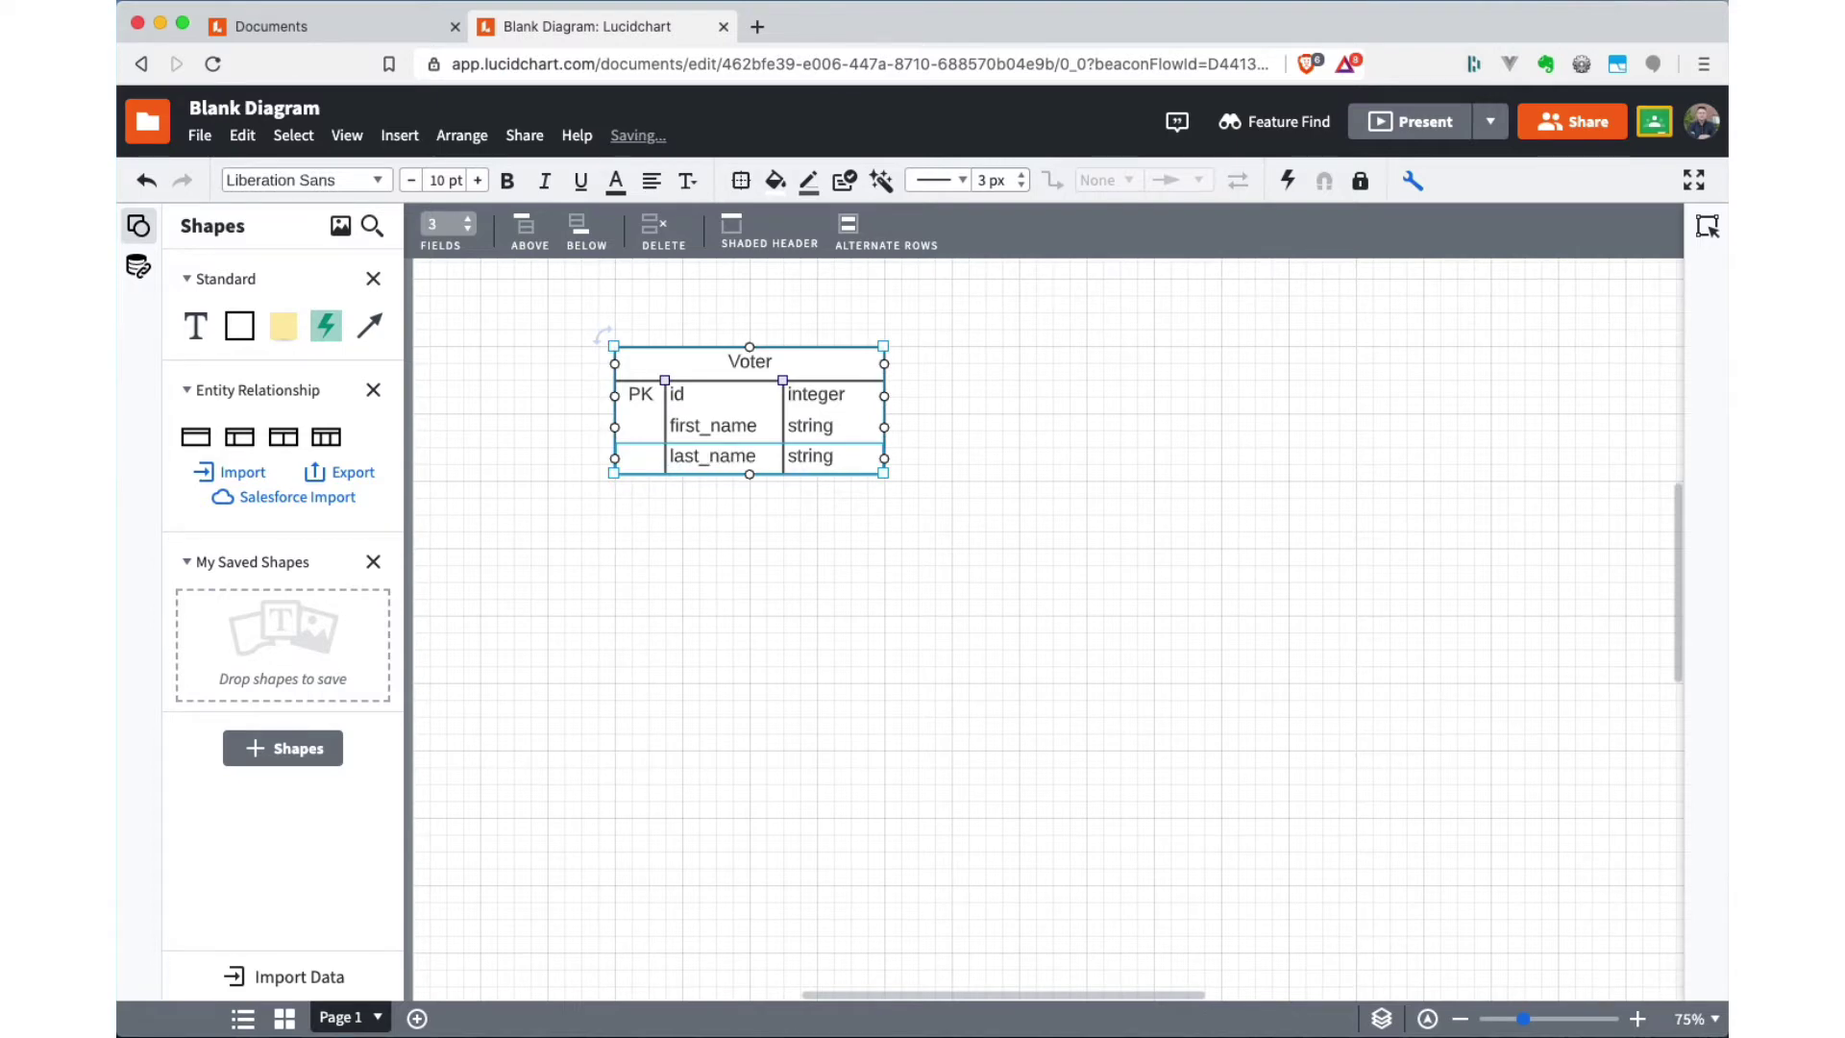
pyautogui.click(688, 680)
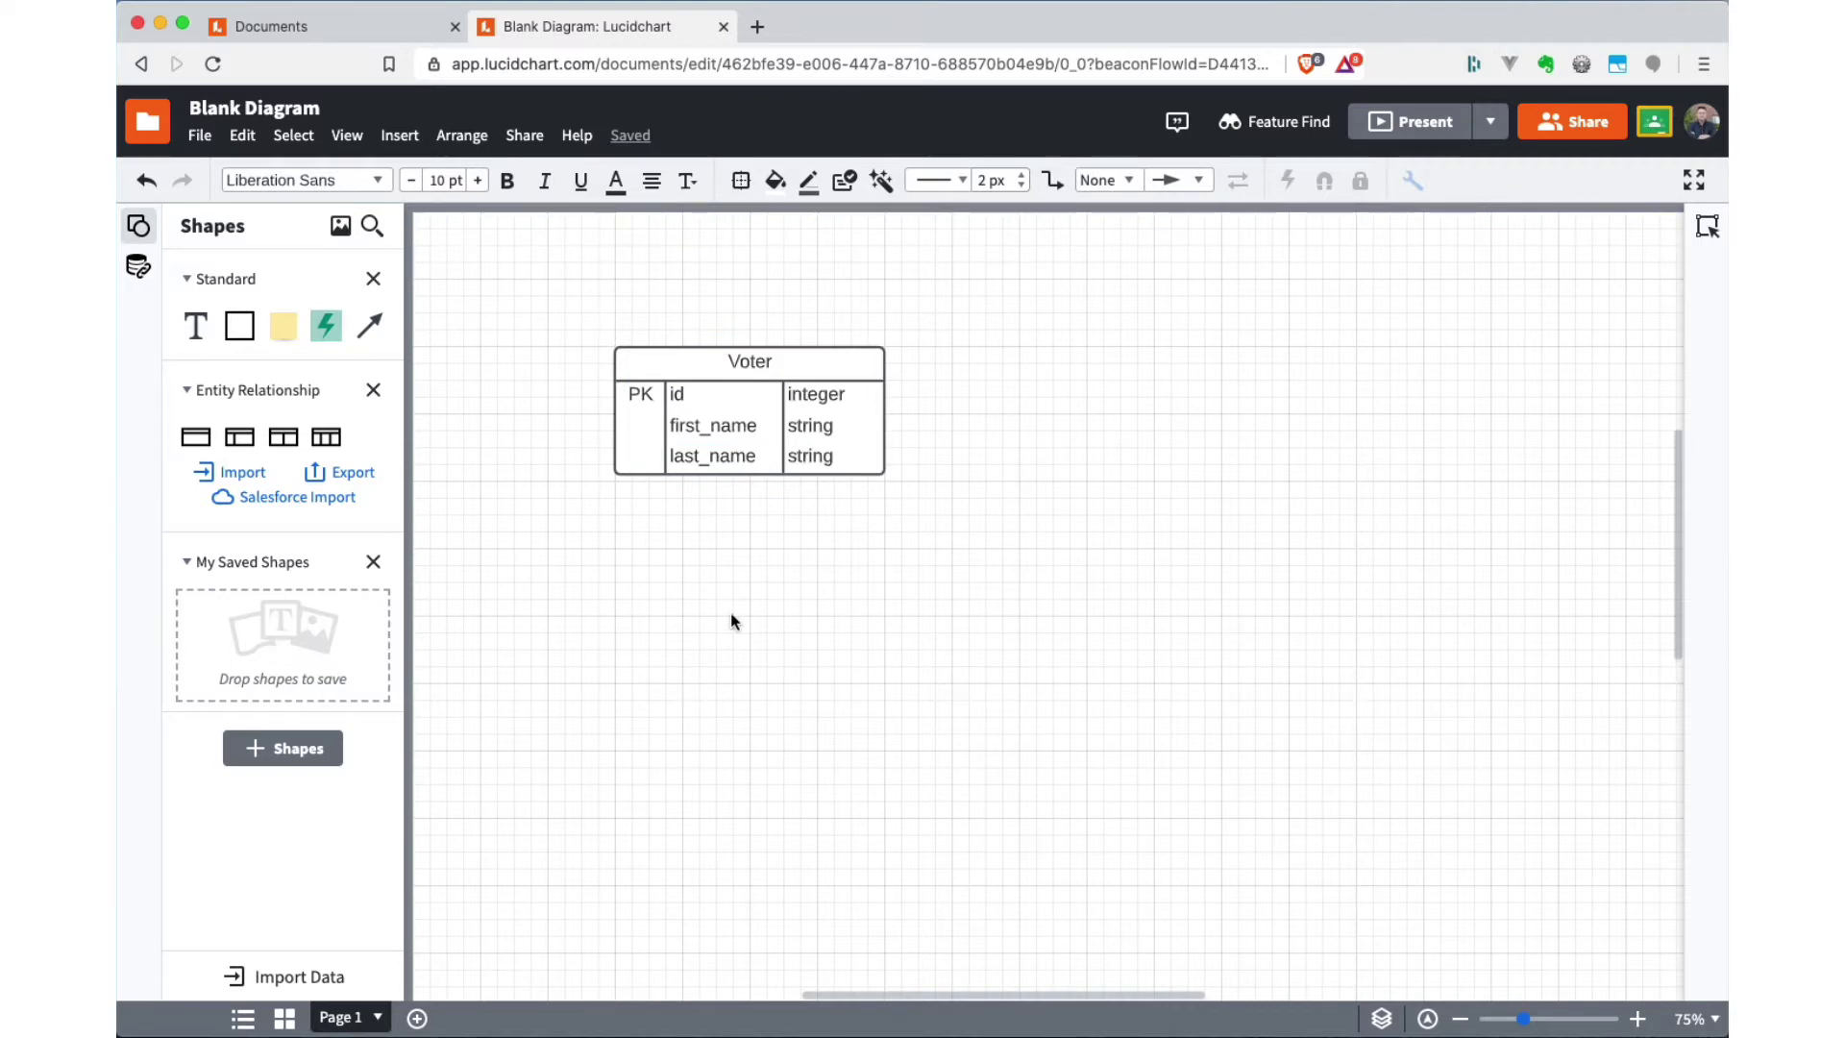
pyautogui.click(843, 365)
pyautogui.moveTo(843, 365); pyautogui.dragTo(775, 364)
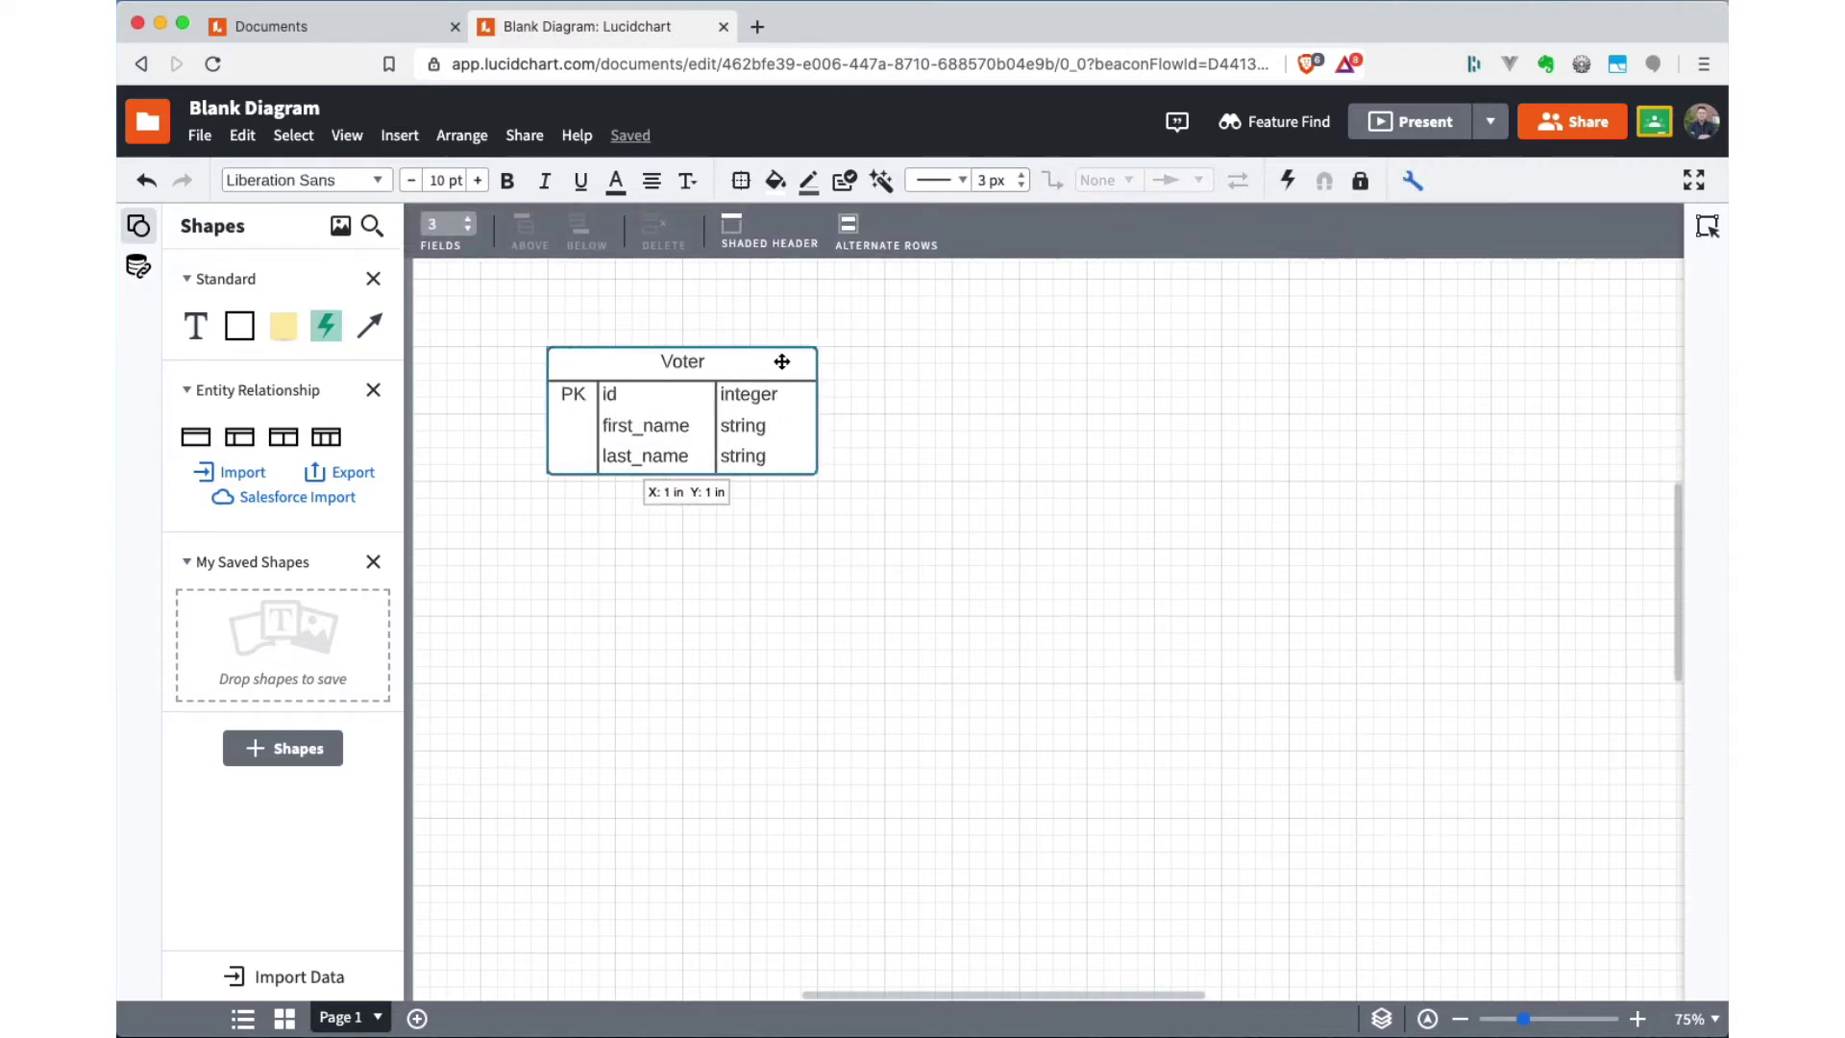
pyautogui.click(807, 617)
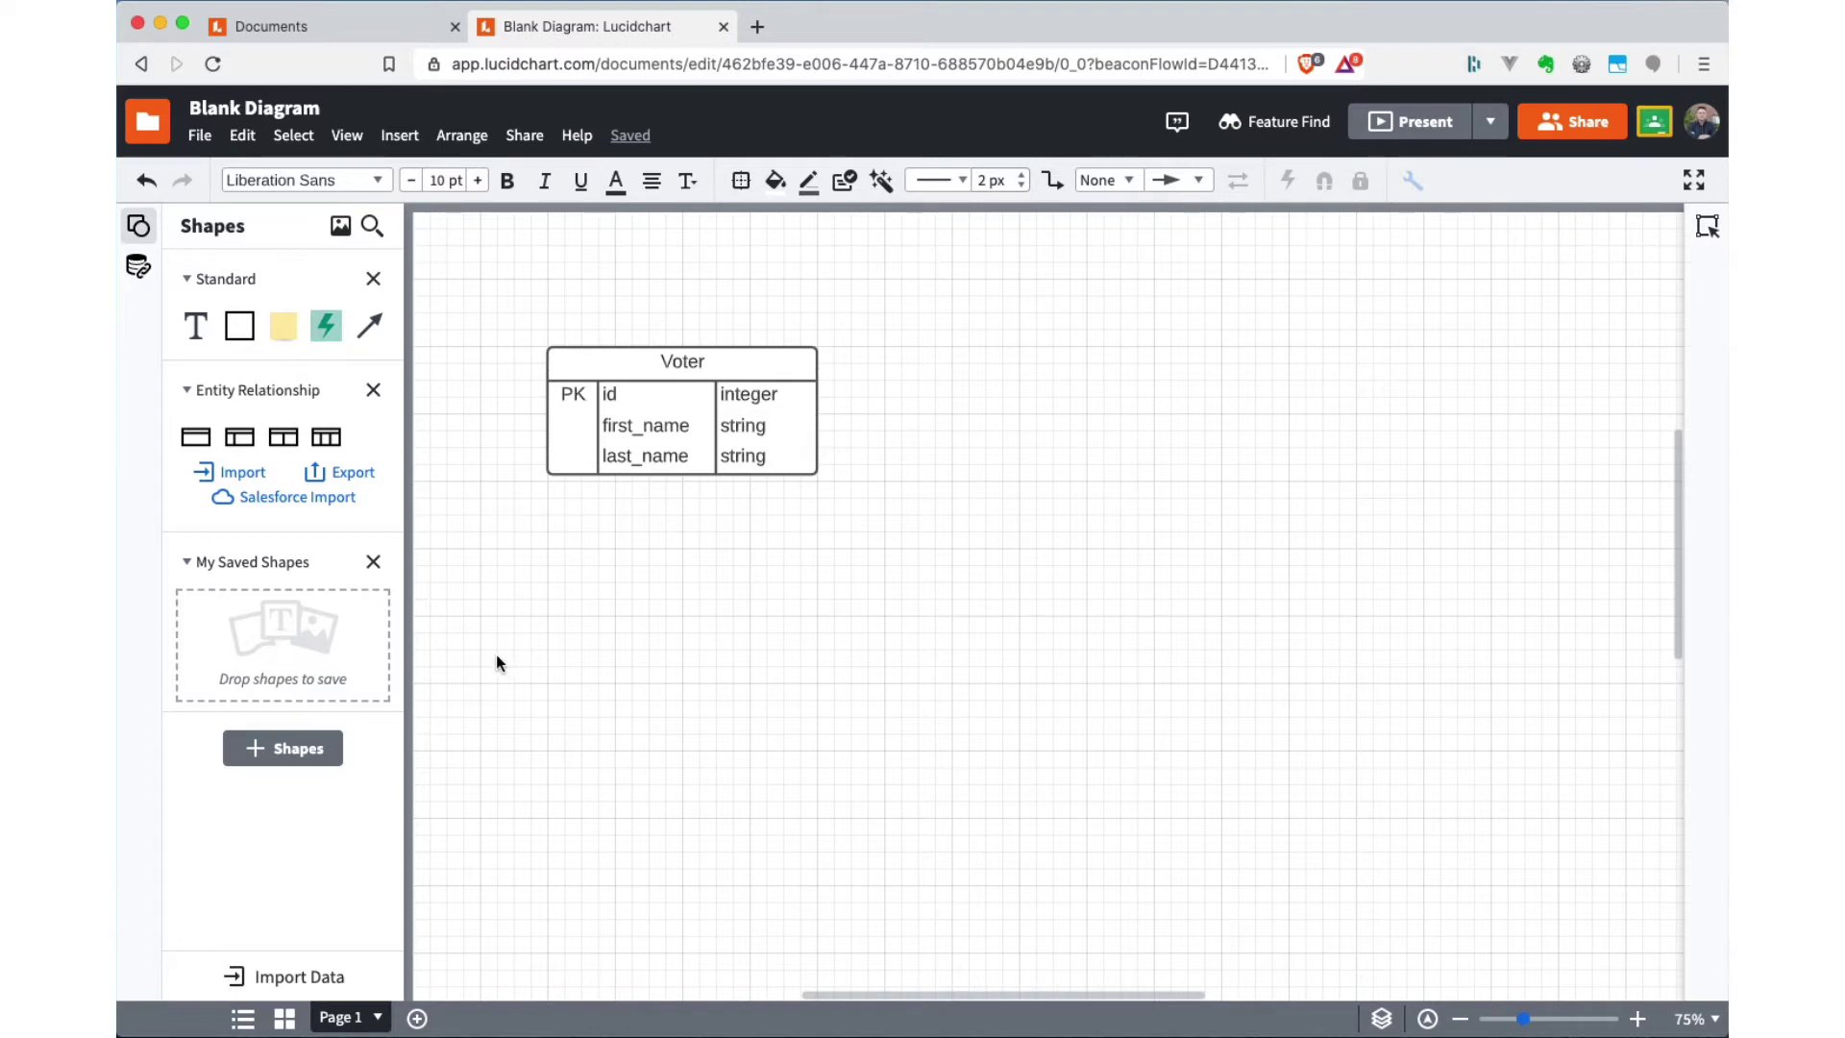
# Step: Place a second, widened entity table right of Voter titled 'Polling Place'
pyautogui.moveTo(322, 438)
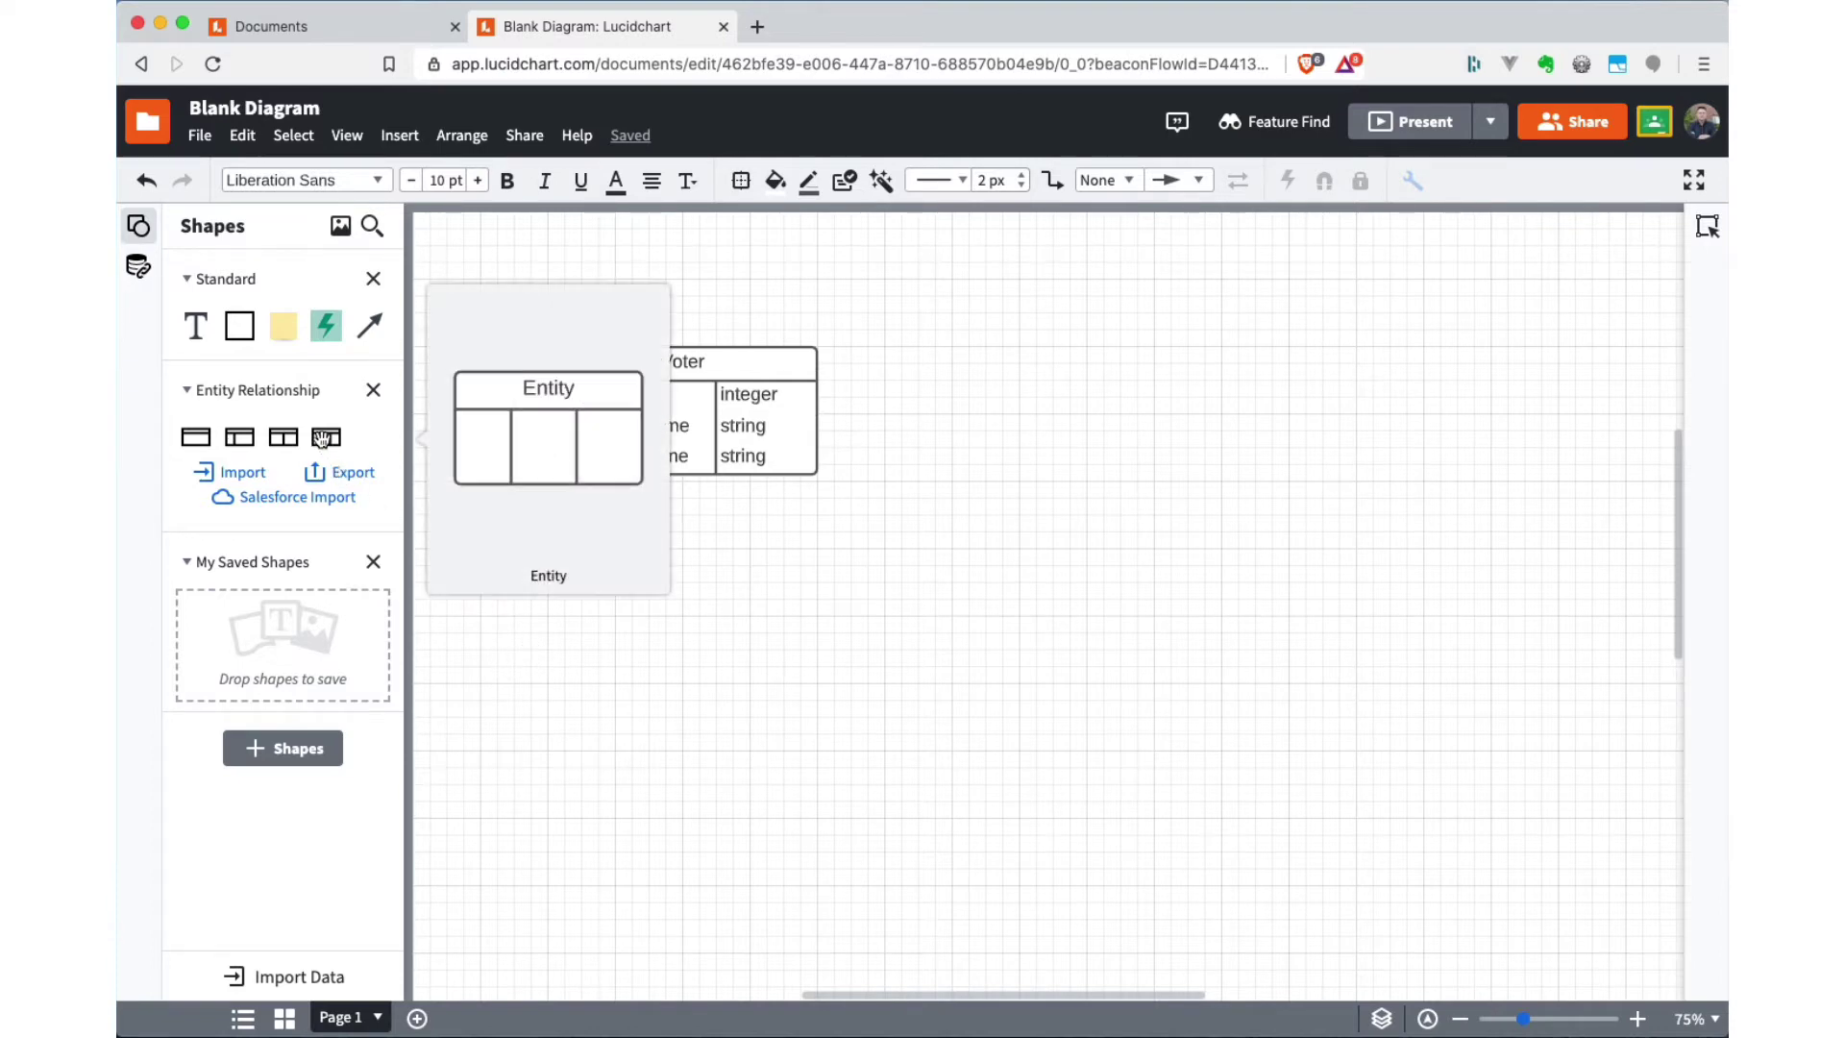
pyautogui.moveTo(322, 439); pyautogui.dragTo(1041, 398)
pyautogui.moveTo(1120, 473); pyautogui.dragTo(1222, 488)
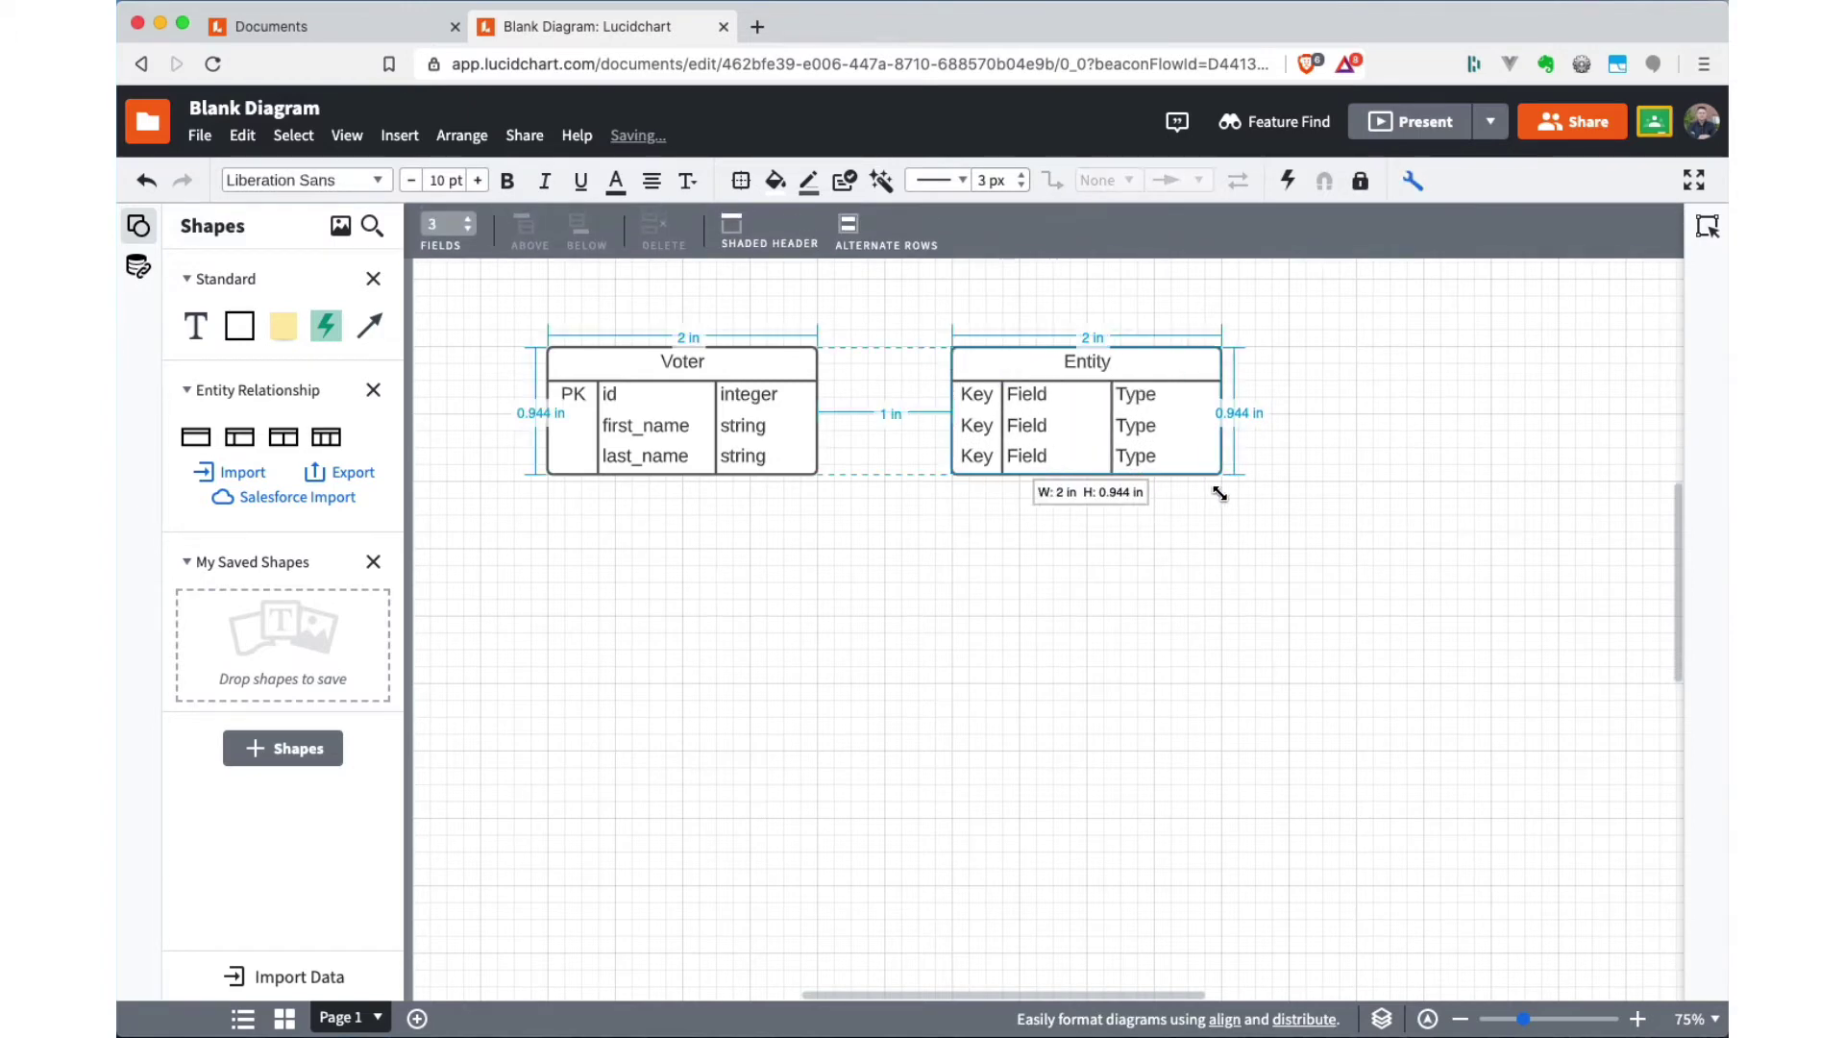
pyautogui.doubleClick(1076, 362)
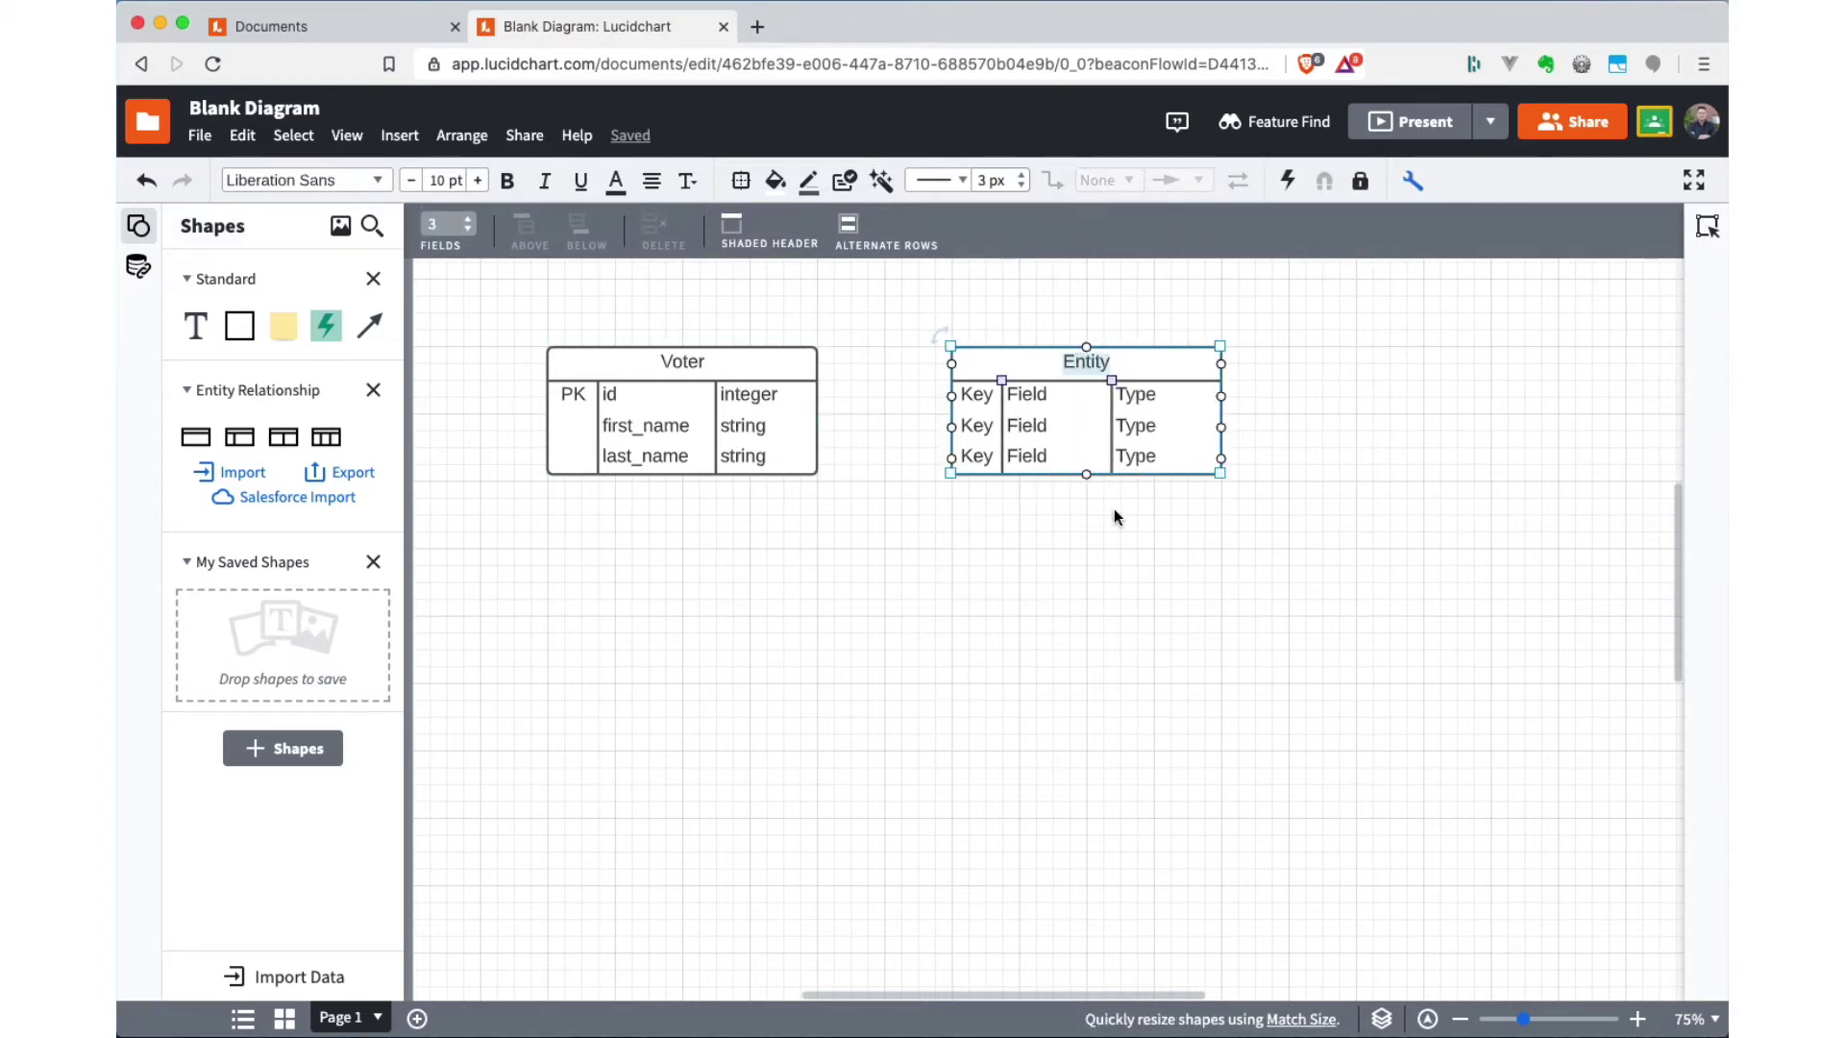
pyautogui.write('Polling PLa')
pyautogui.press('BackSpace')
pyautogui.press('BackSpace')
pyautogui.write('lace')
# Step: Enter the first Polling Place row as PK id integer
pyautogui.press('Tab')
pyautogui.write('PK')
pyautogui.press('Tab')
pyautogui.write('id')
pyautogui.press('Tab')
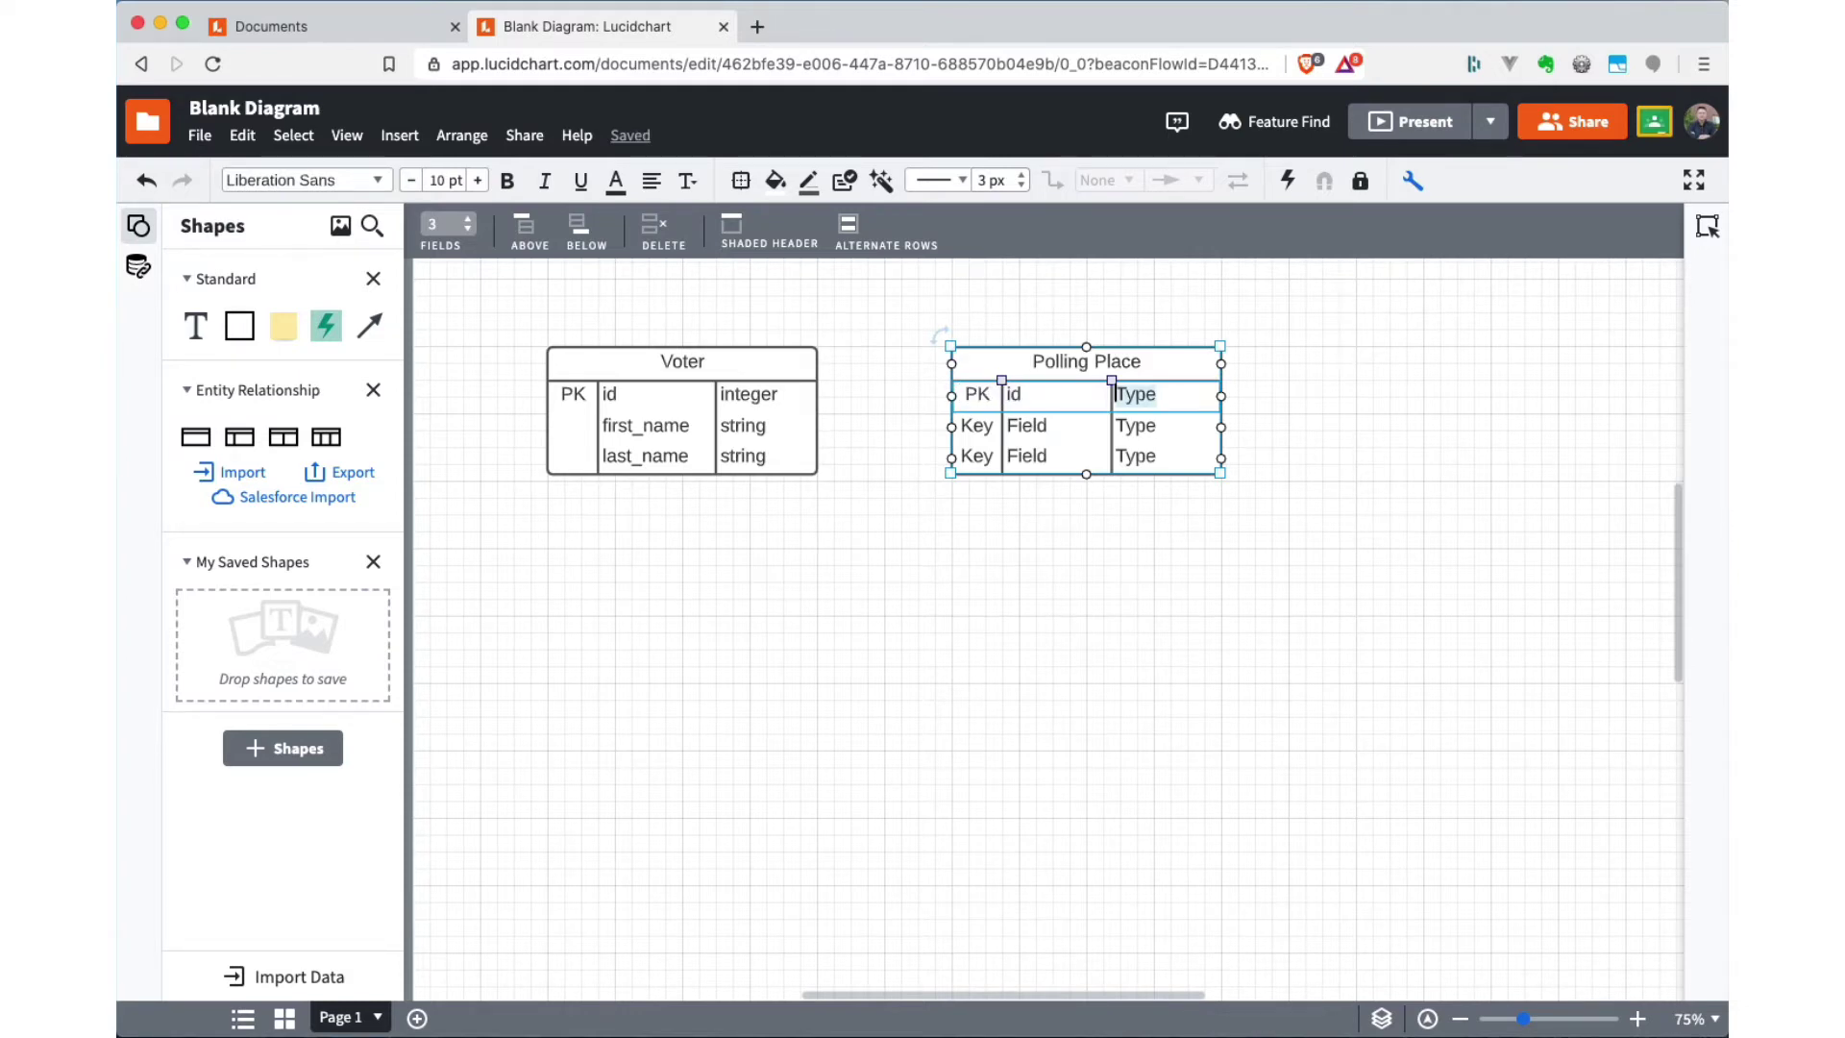
pyautogui.write('integer')
pyautogui.press('Tab')
# Step: Make the second row a name string field with no key
pyautogui.press('BackSpace')
pyautogui.press('Tab')
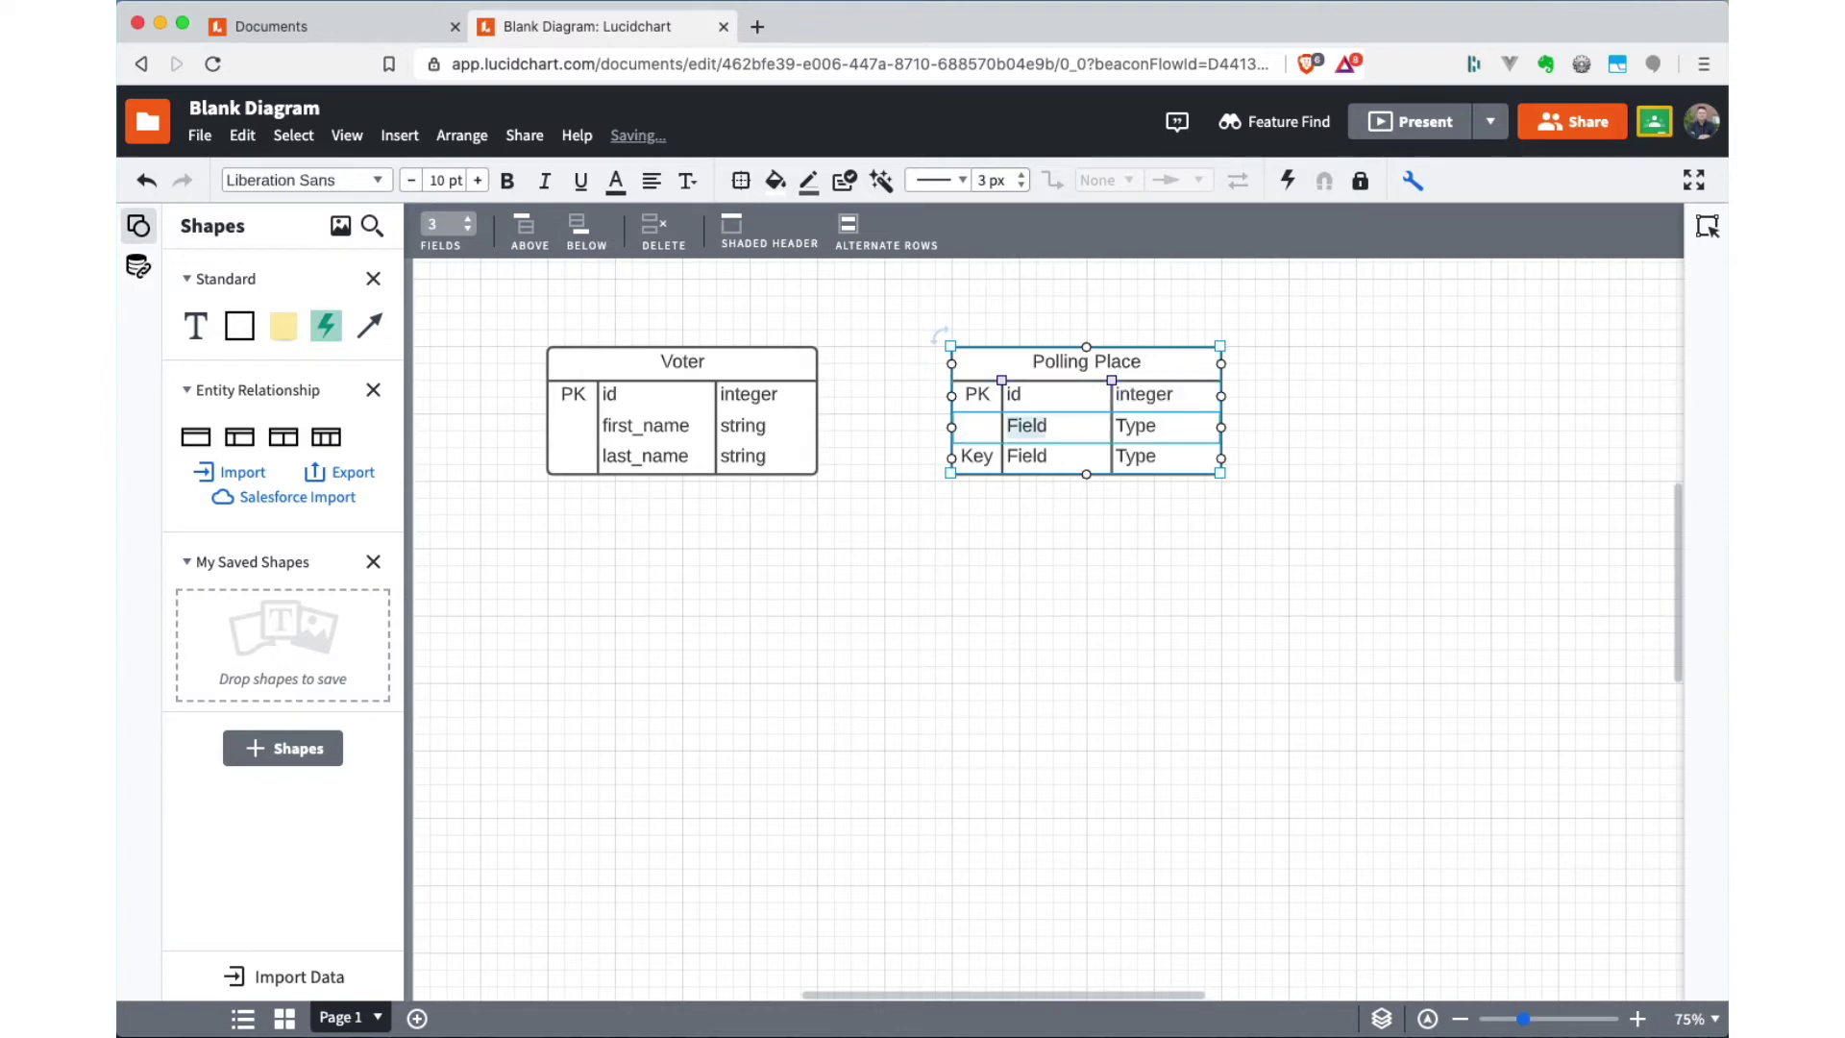
pyautogui.write('name')
pyautogui.press('Tab')
pyautogui.write('string')
# Step: Make the third row an address string field with no key
pyautogui.press('Tab')
pyautogui.press('BackSpace')
pyautogui.press('Tab')
pyautogui.write('address')
pyautogui.press('Tab')
pyautogui.write('string')
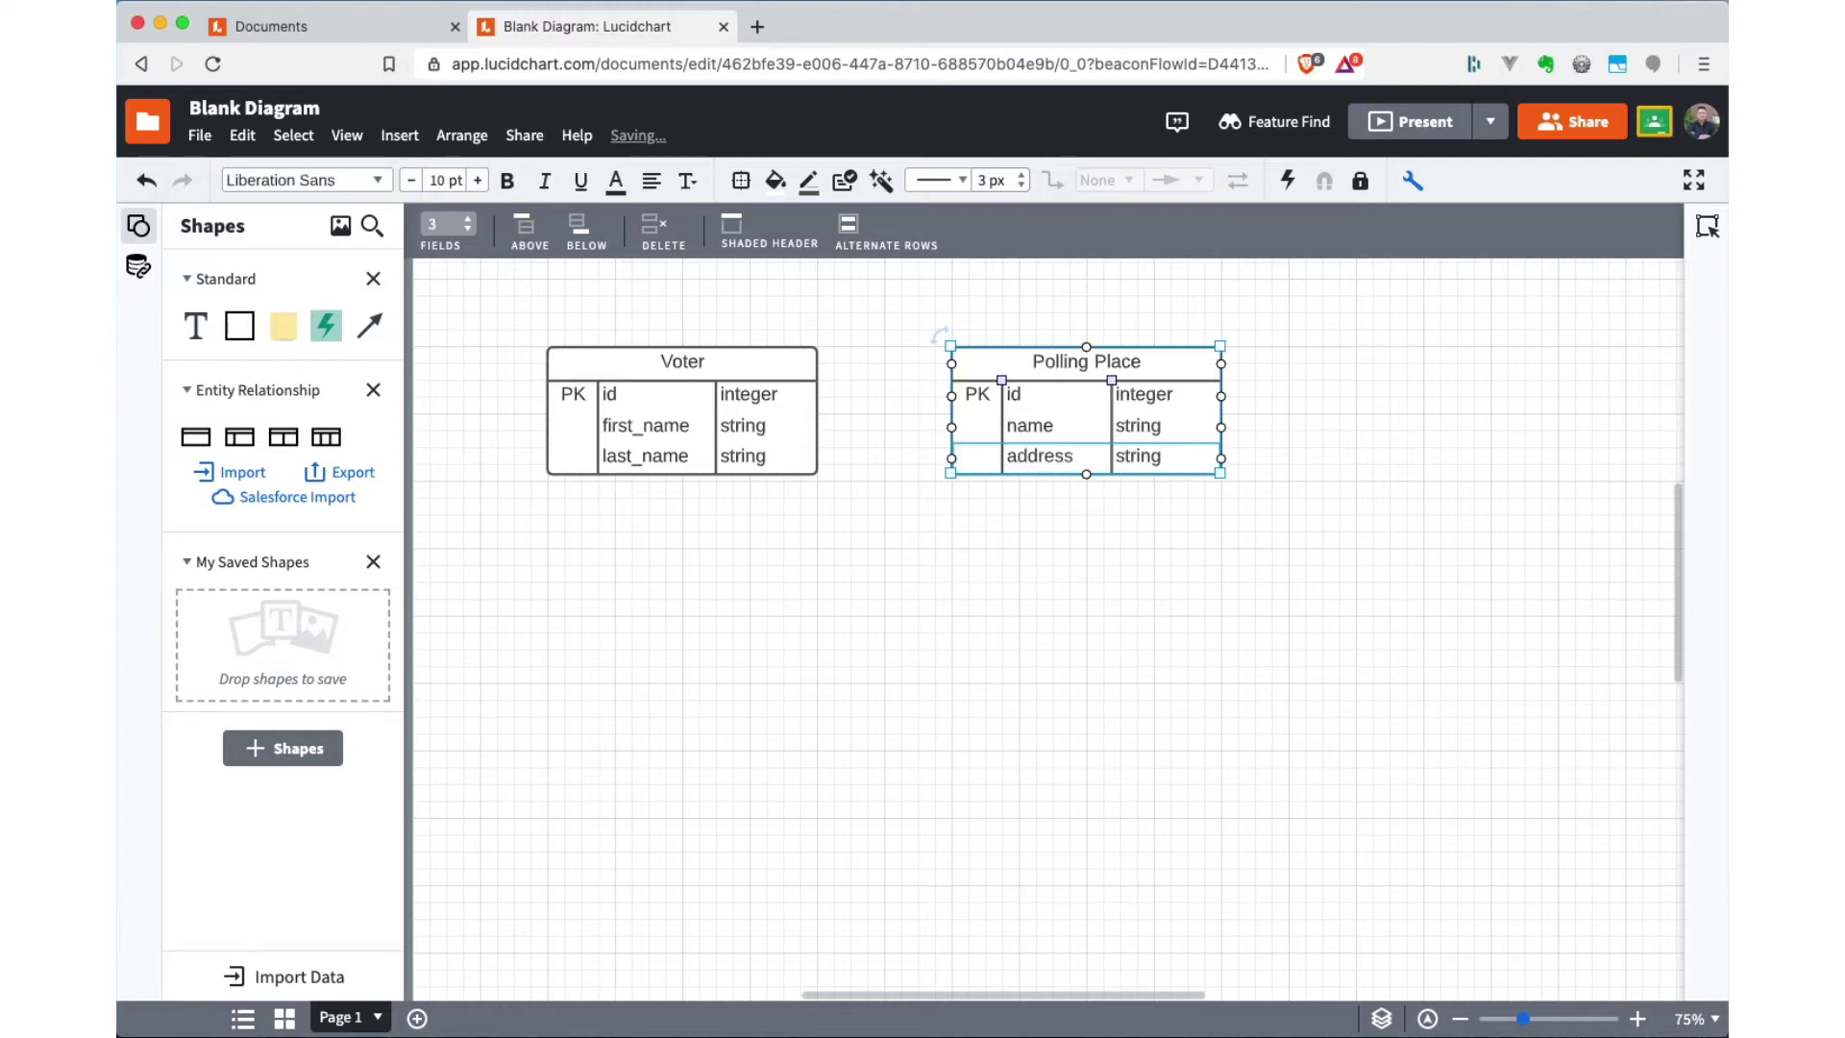
pyautogui.click(1115, 658)
pyautogui.click(1121, 456)
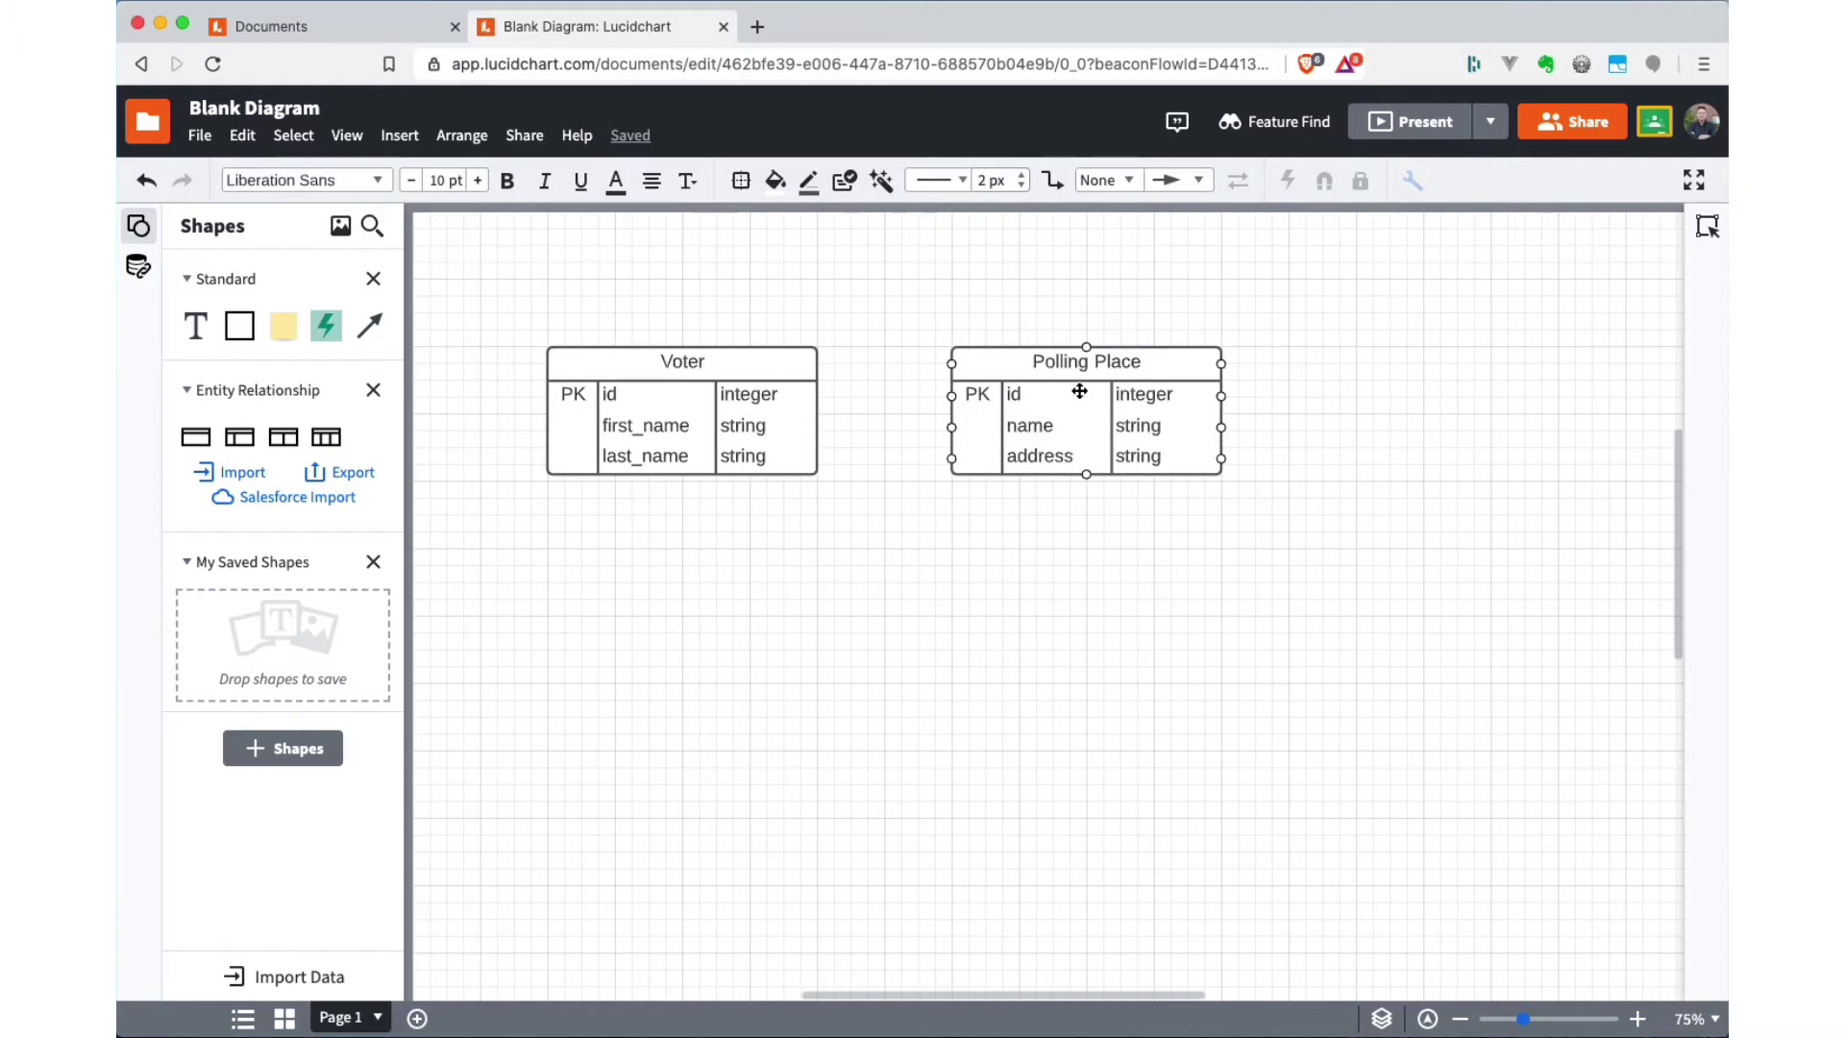
# Step: Add field rows to Polling Place and enter city string in the fourth row
pyautogui.click(1018, 361)
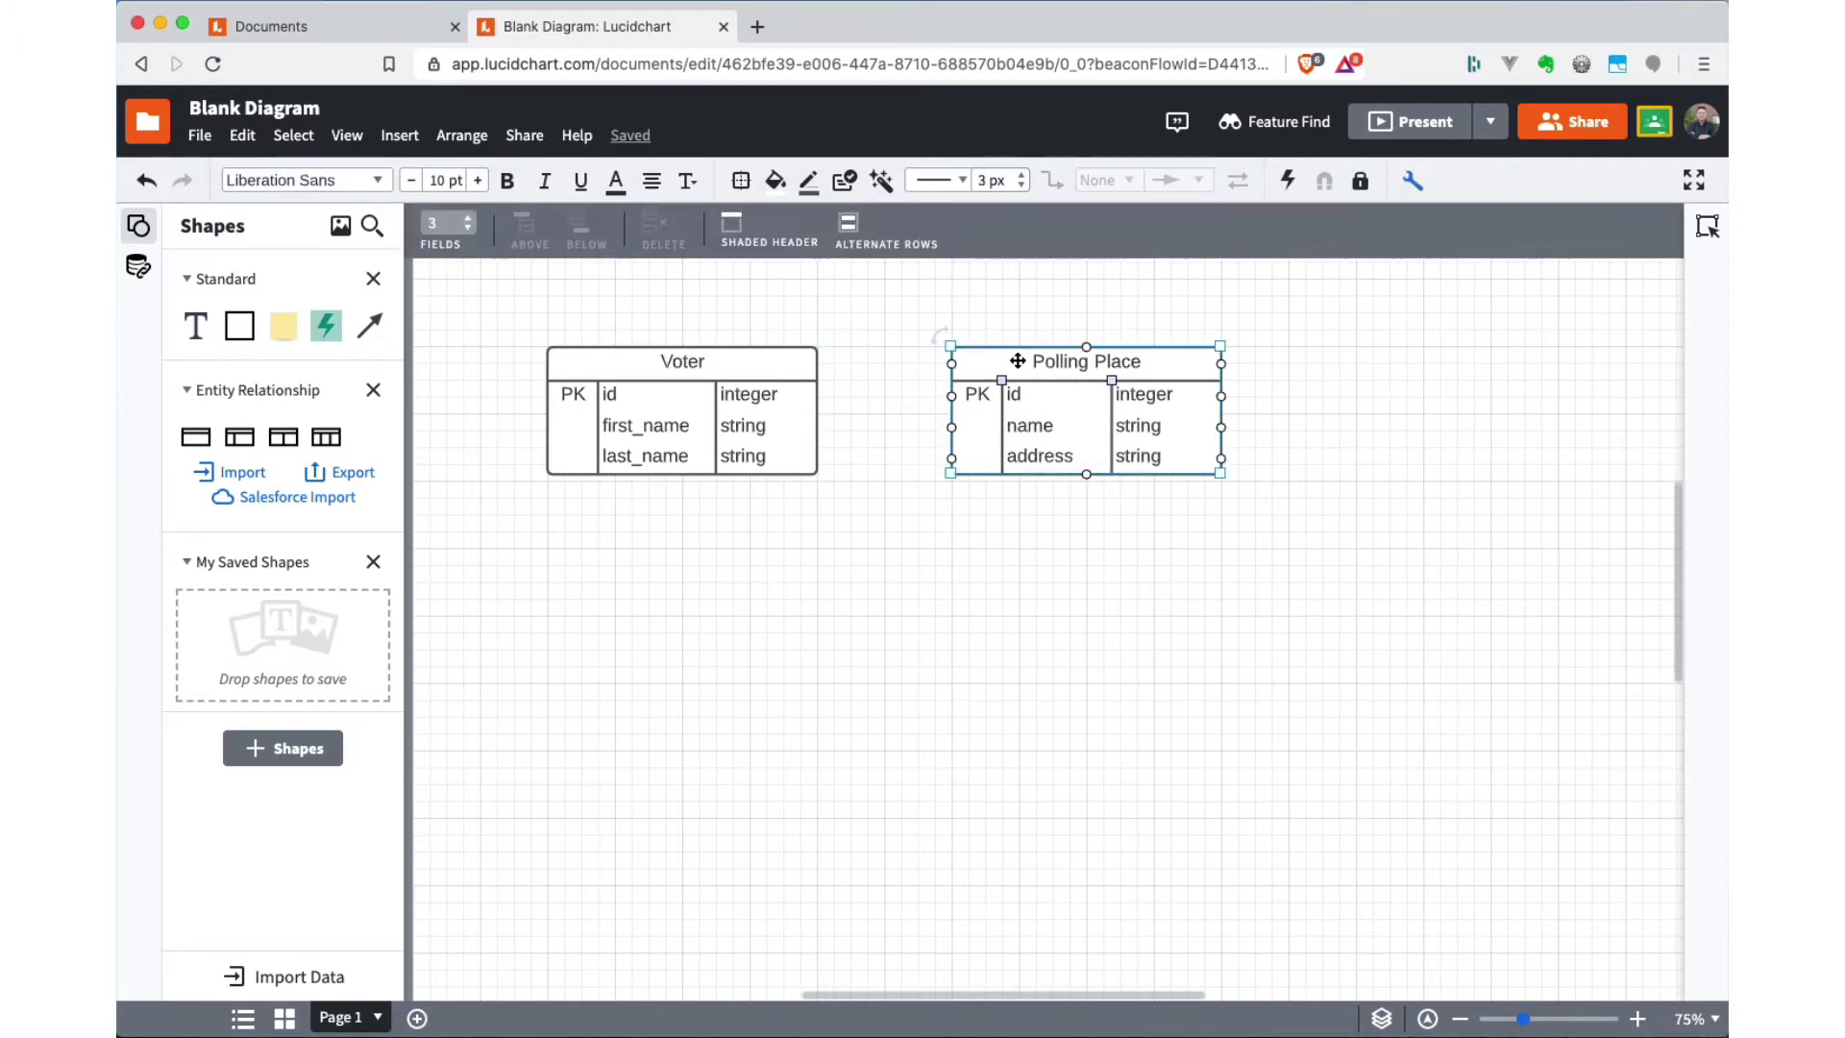
pyautogui.click(470, 220)
pyautogui.click(470, 220)
pyautogui.click(470, 220)
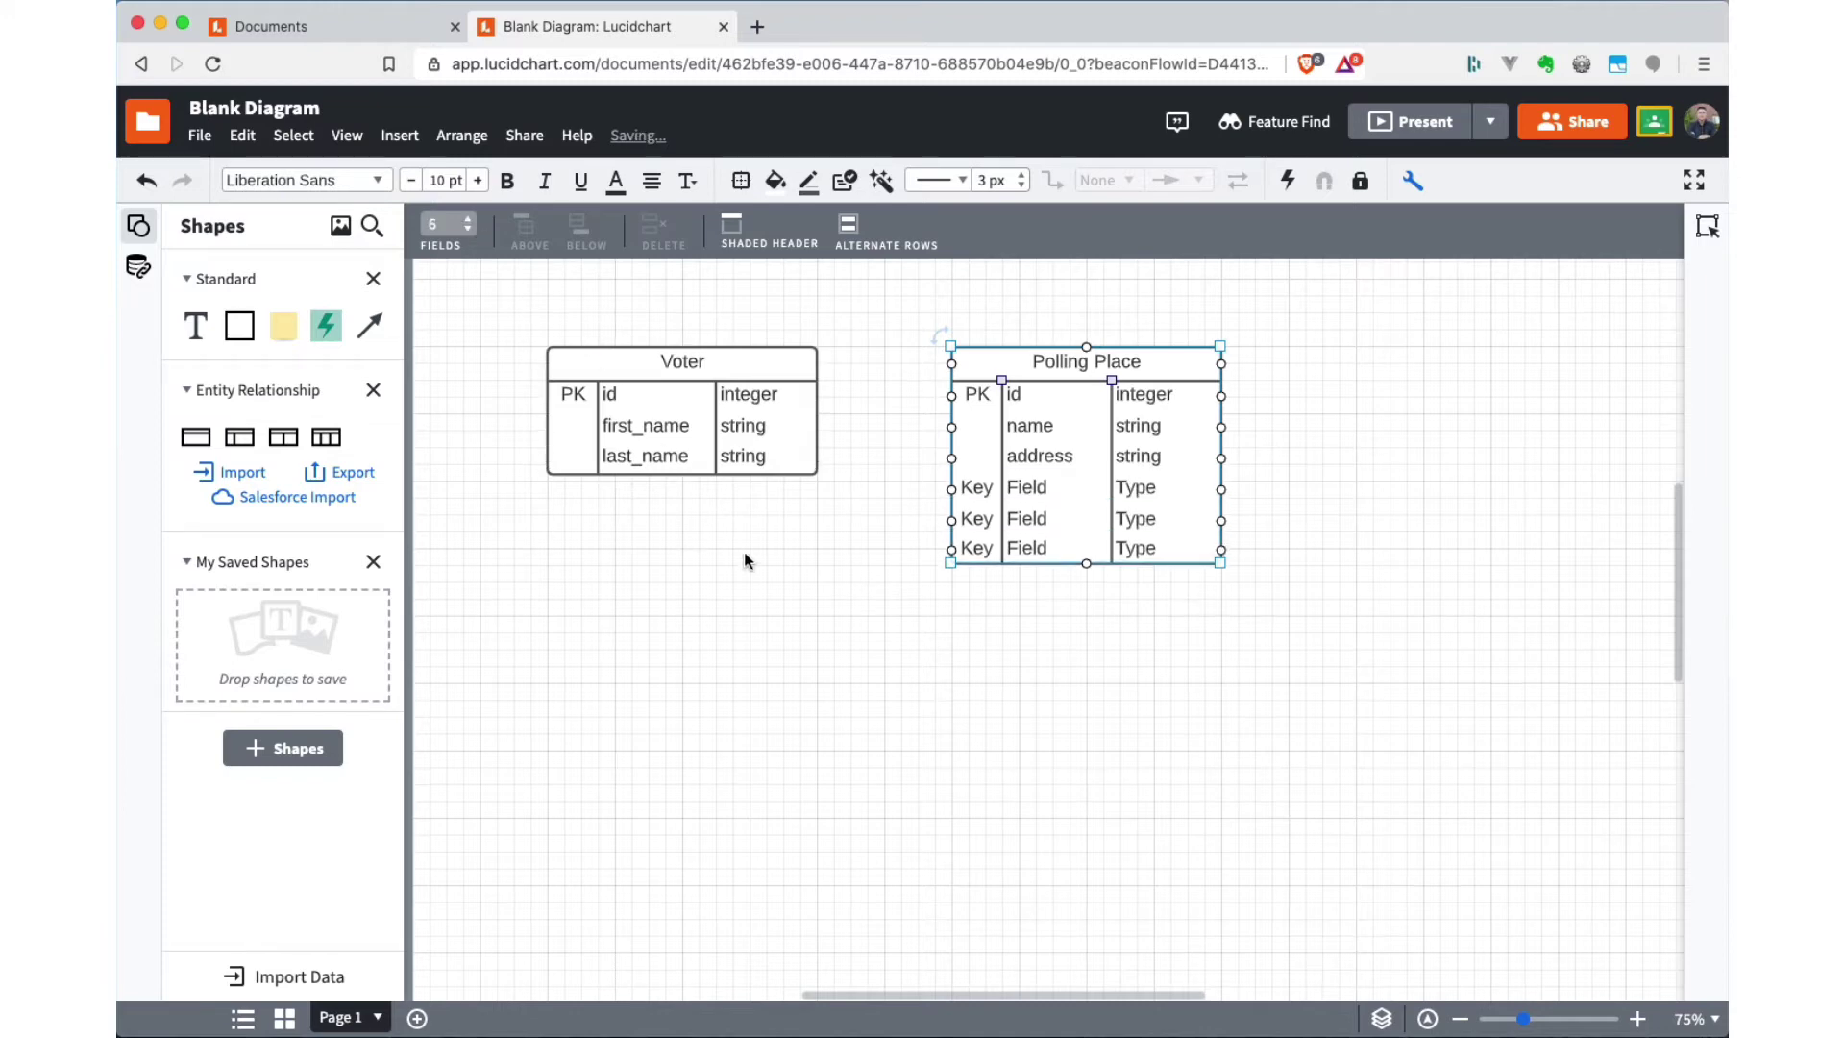
pyautogui.doubleClick(974, 488)
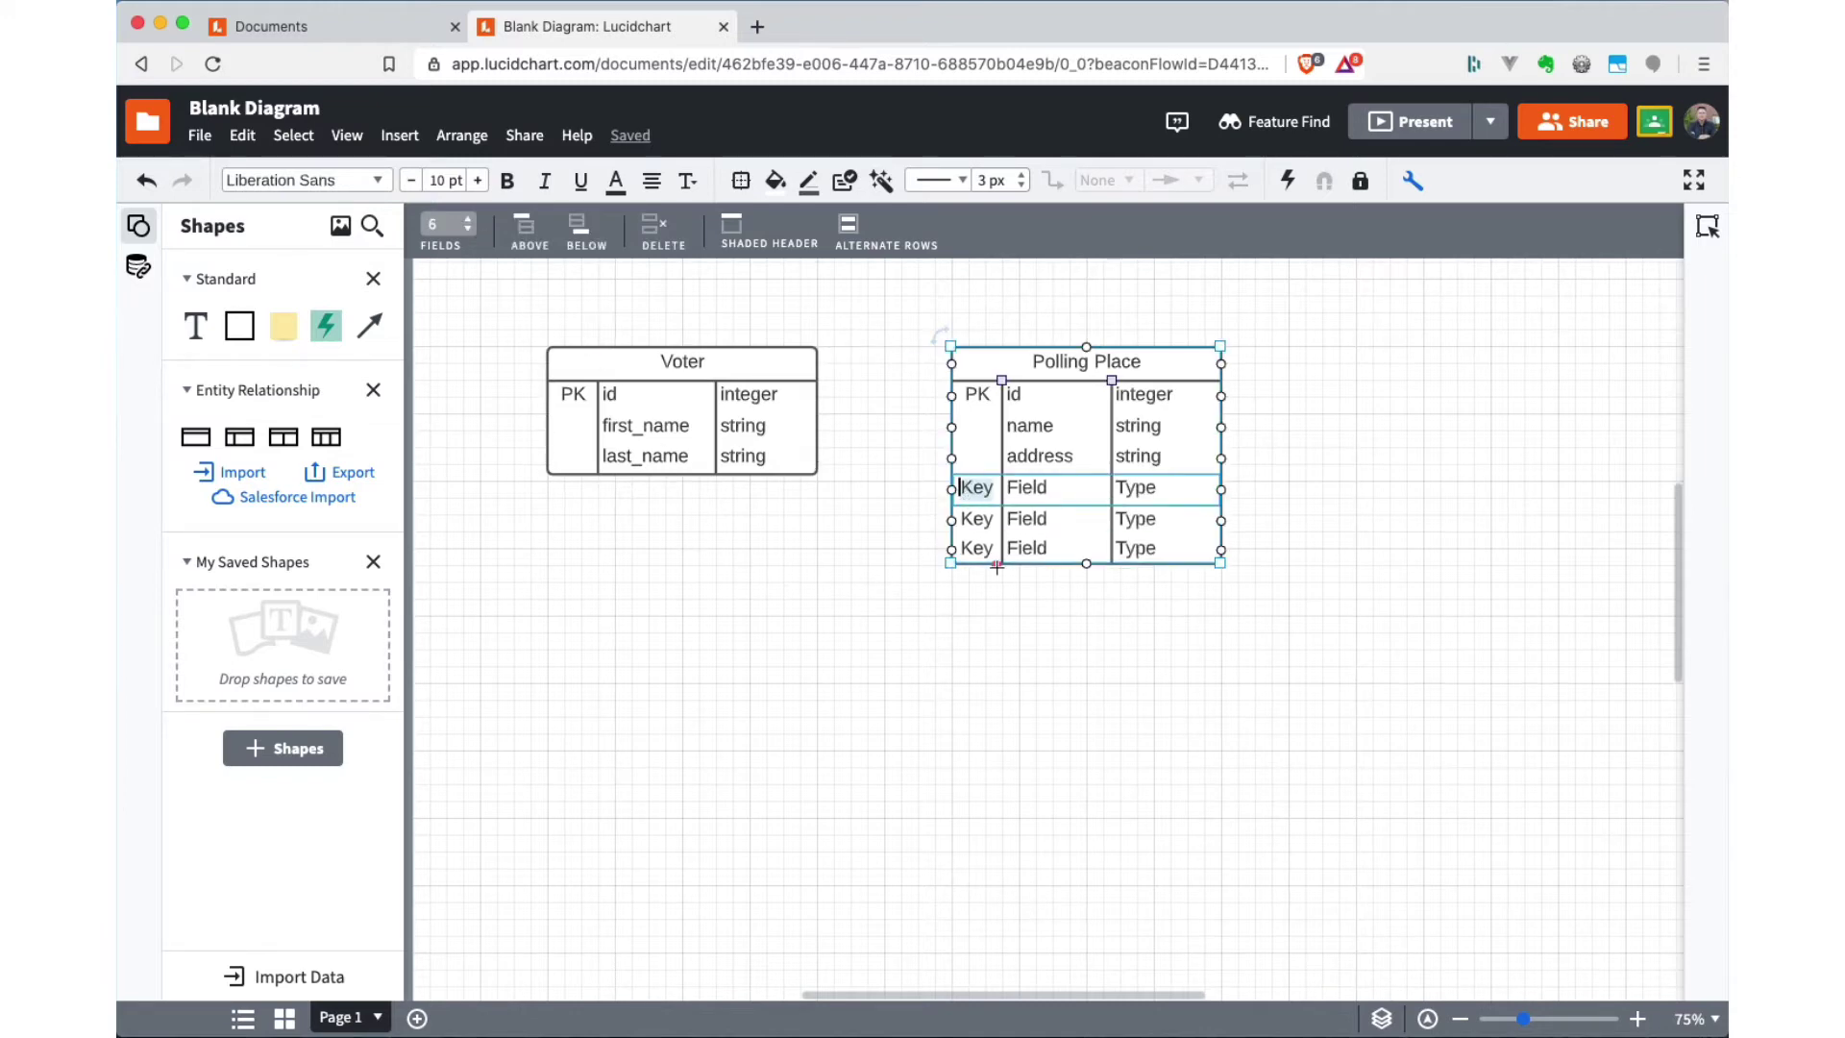
pyautogui.press('BackSpace')
pyautogui.press('Tab')
pyautogui.write('city')
pyautogui.press('Tab')
pyautogui.write('string')
pyautogui.press('Tab')
pyautogui.hotkey('shift', 'Tab')
pyautogui.write('string')
# Step: Enter zip_code string in the fifth row and reduce Fields to 5
pyautogui.press('Tab')
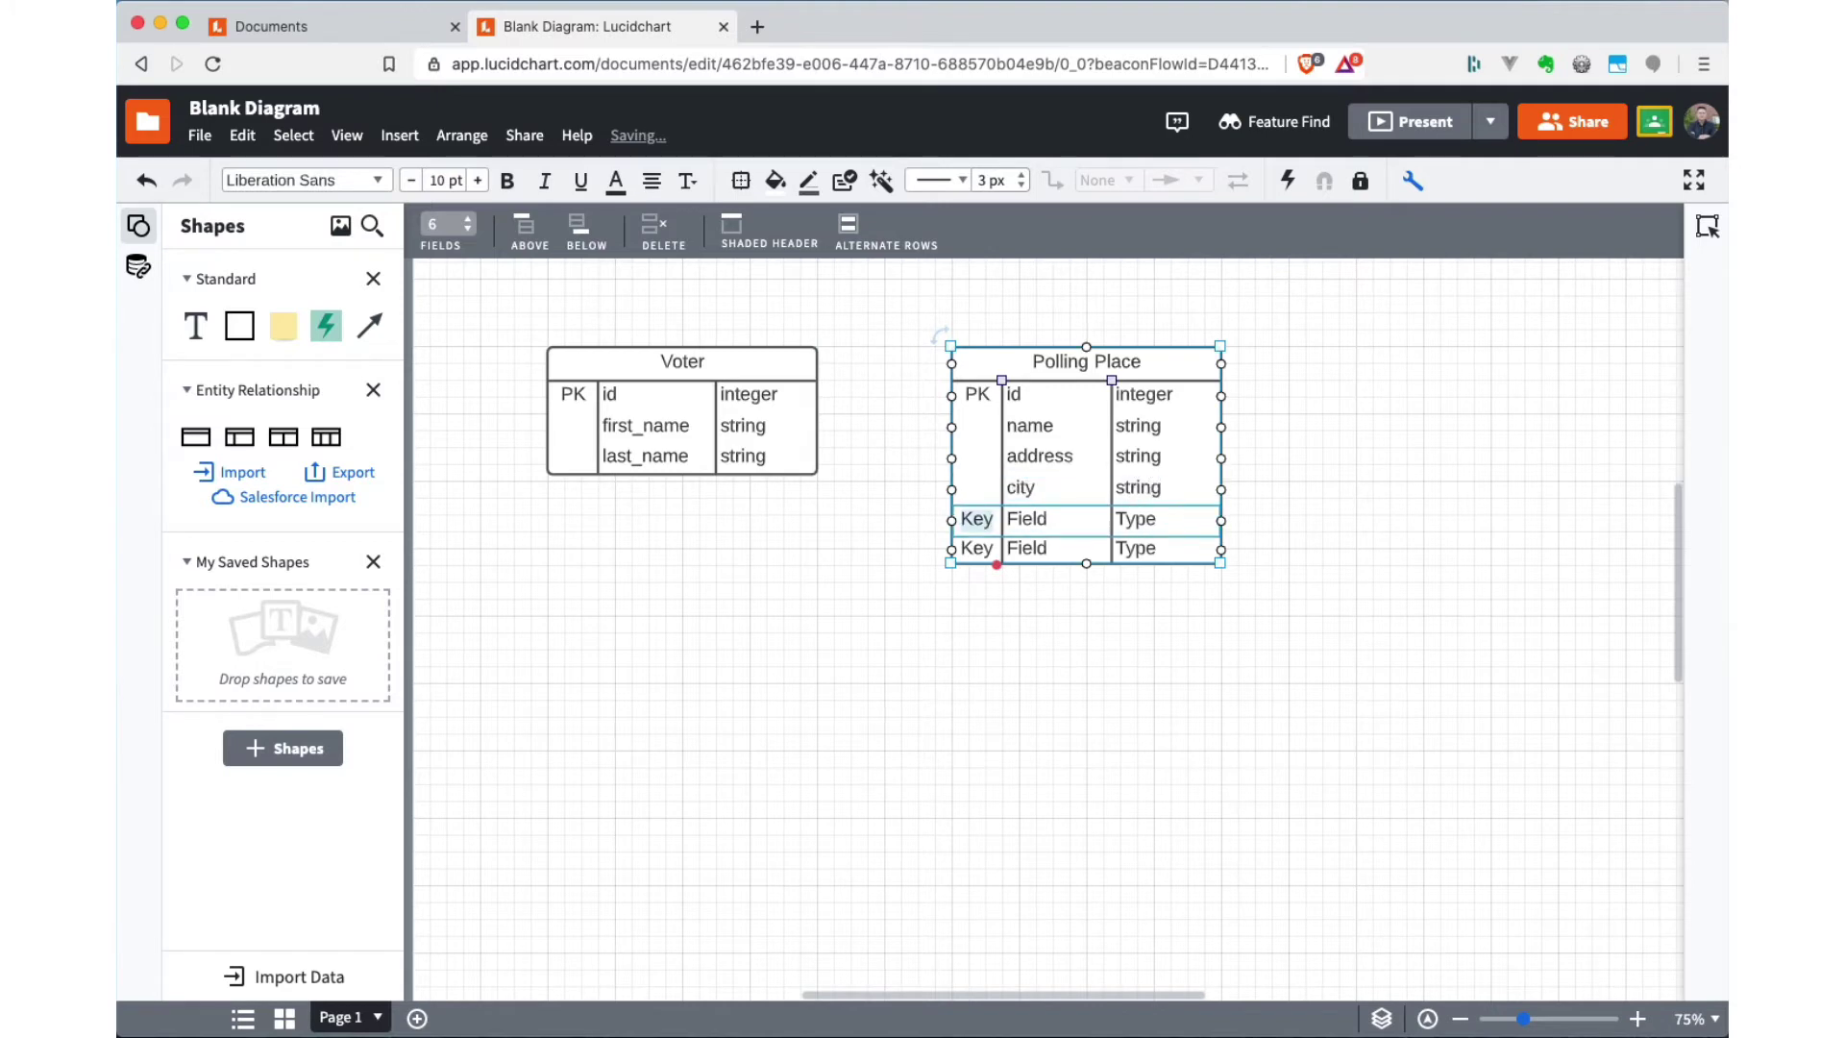
pyautogui.press('BackSpace')
pyautogui.press('Tab')
pyautogui.write('zip_code')
pyautogui.press('Tab')
pyautogui.write('string')
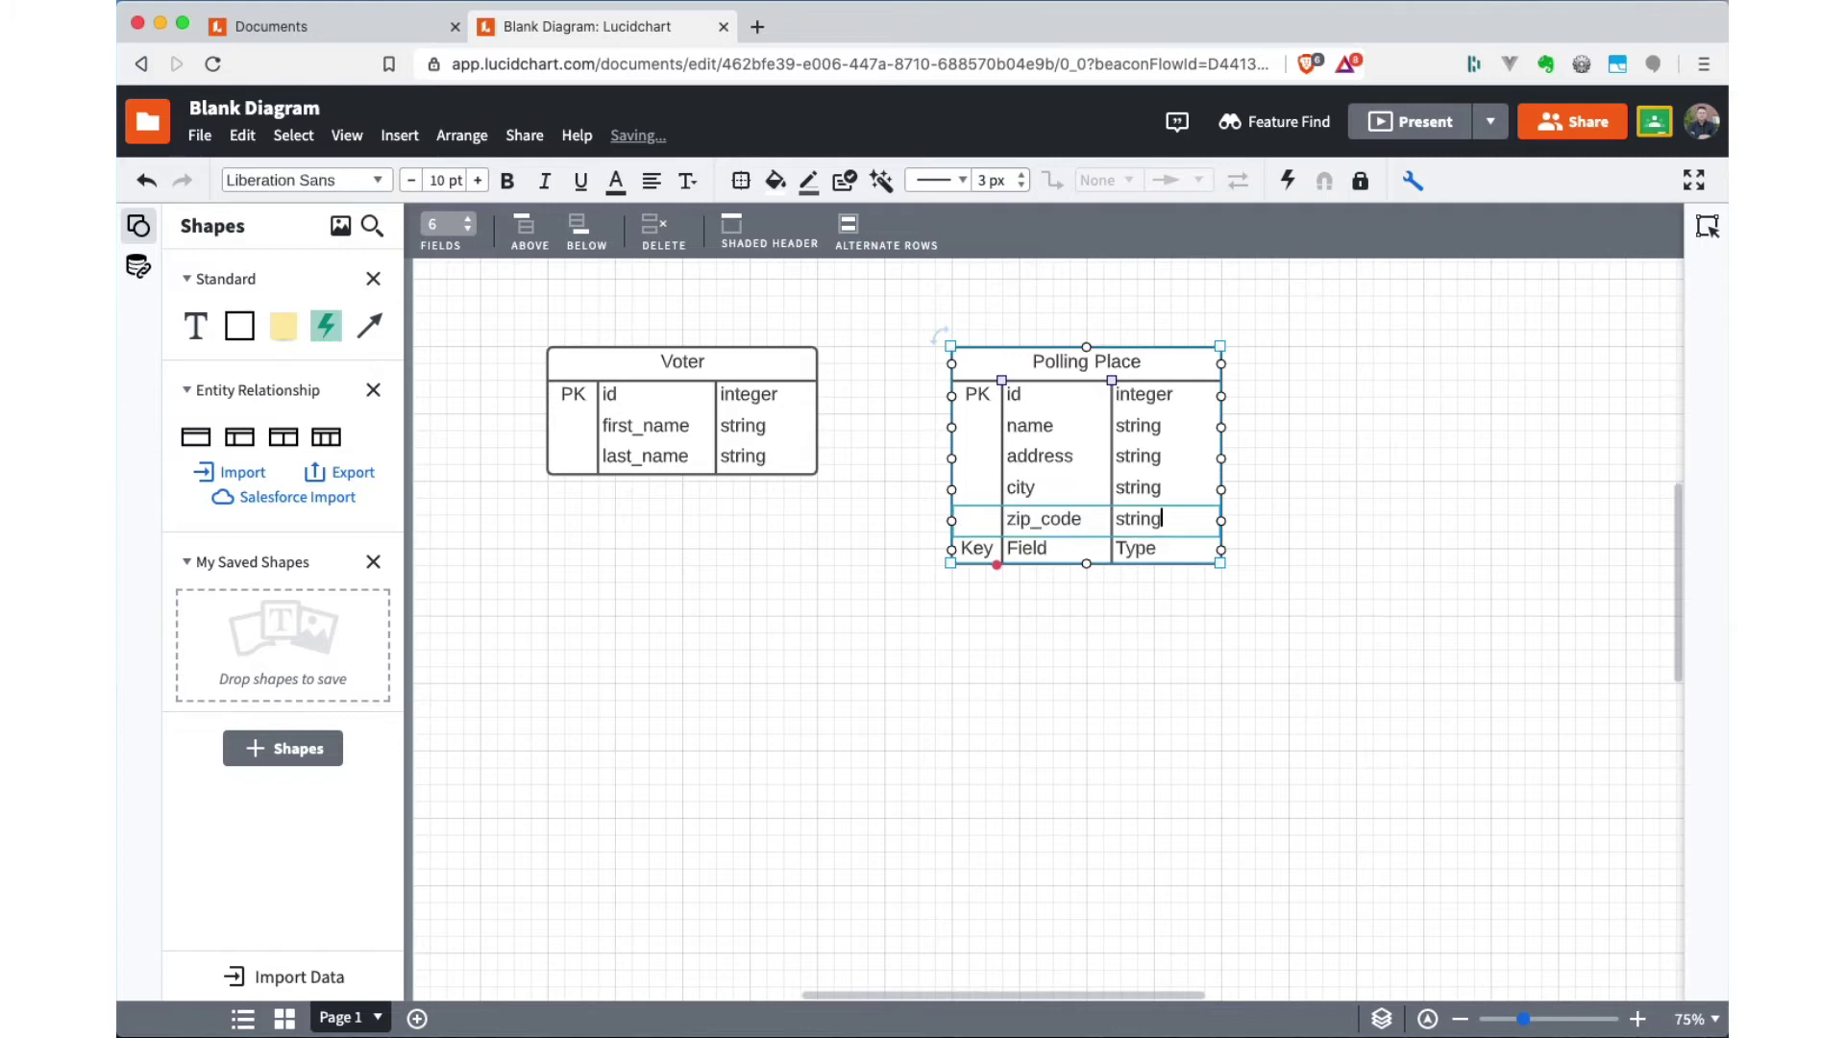
pyautogui.press('Tab')
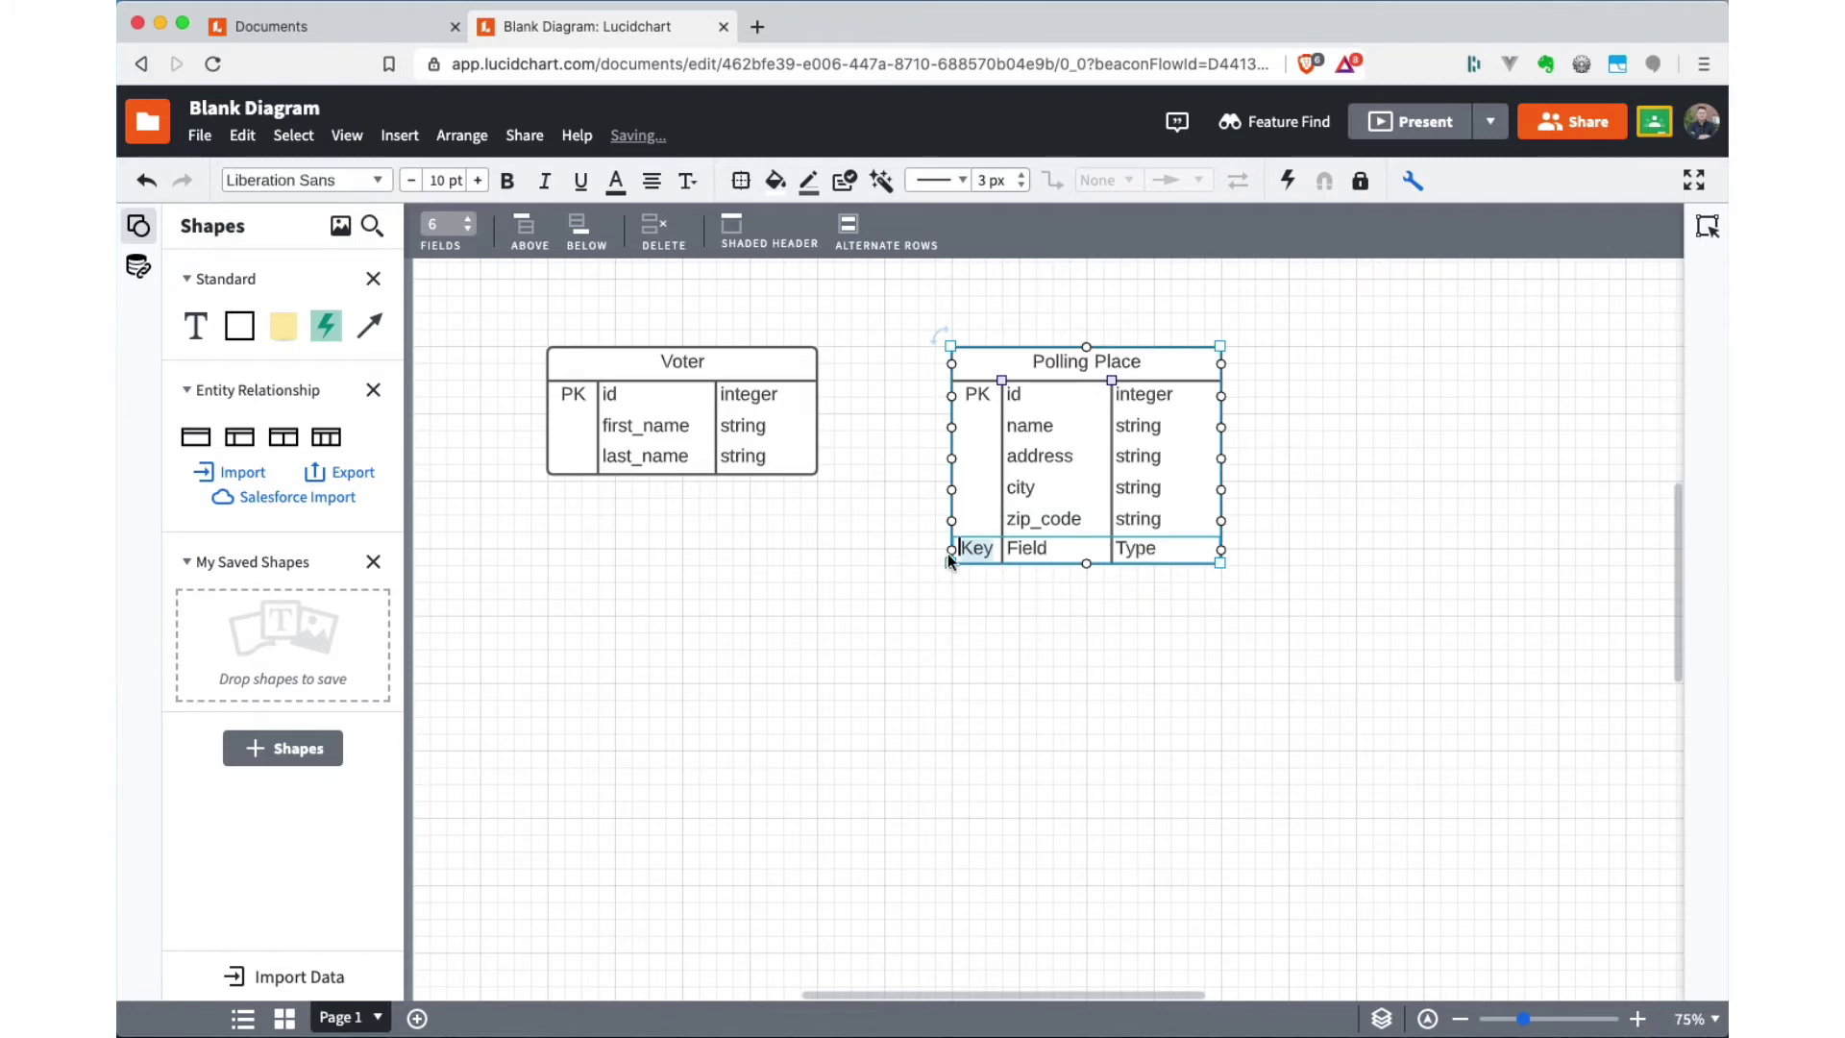
pyautogui.click(470, 232)
pyautogui.click(909, 620)
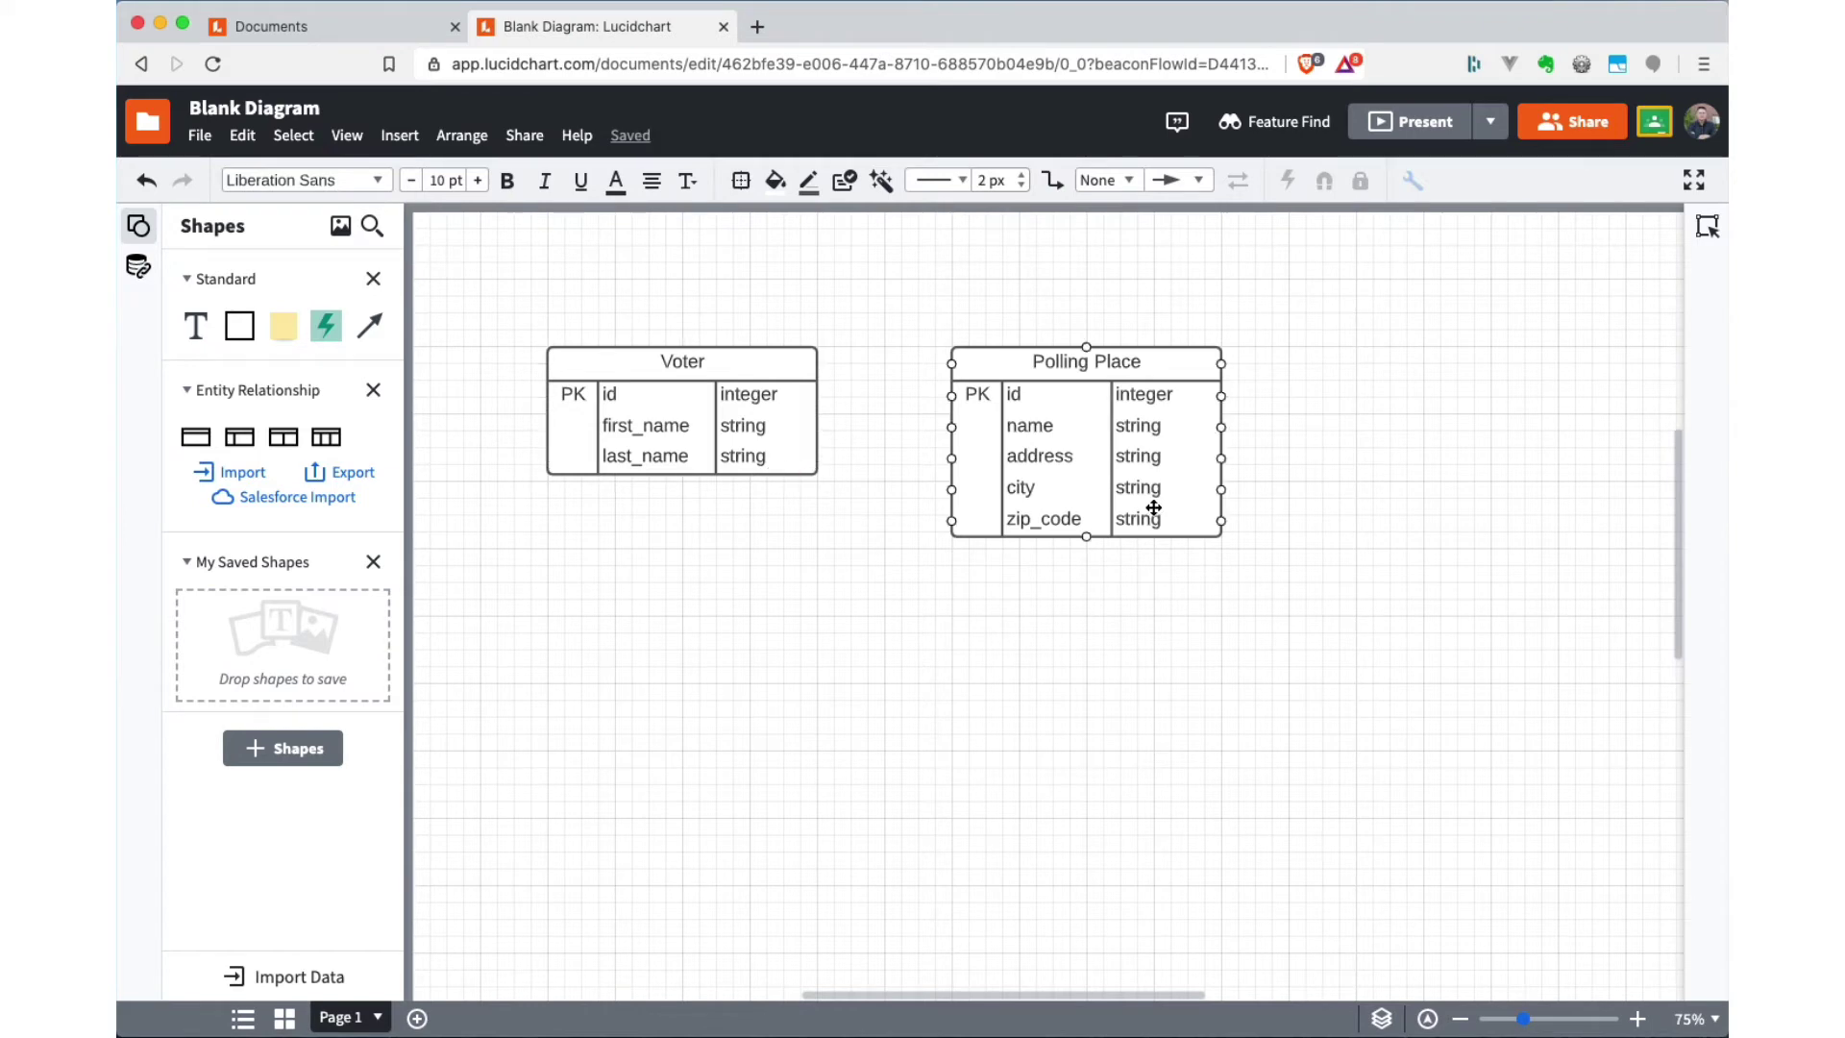
pyautogui.scroll(-1, 1154, 508)
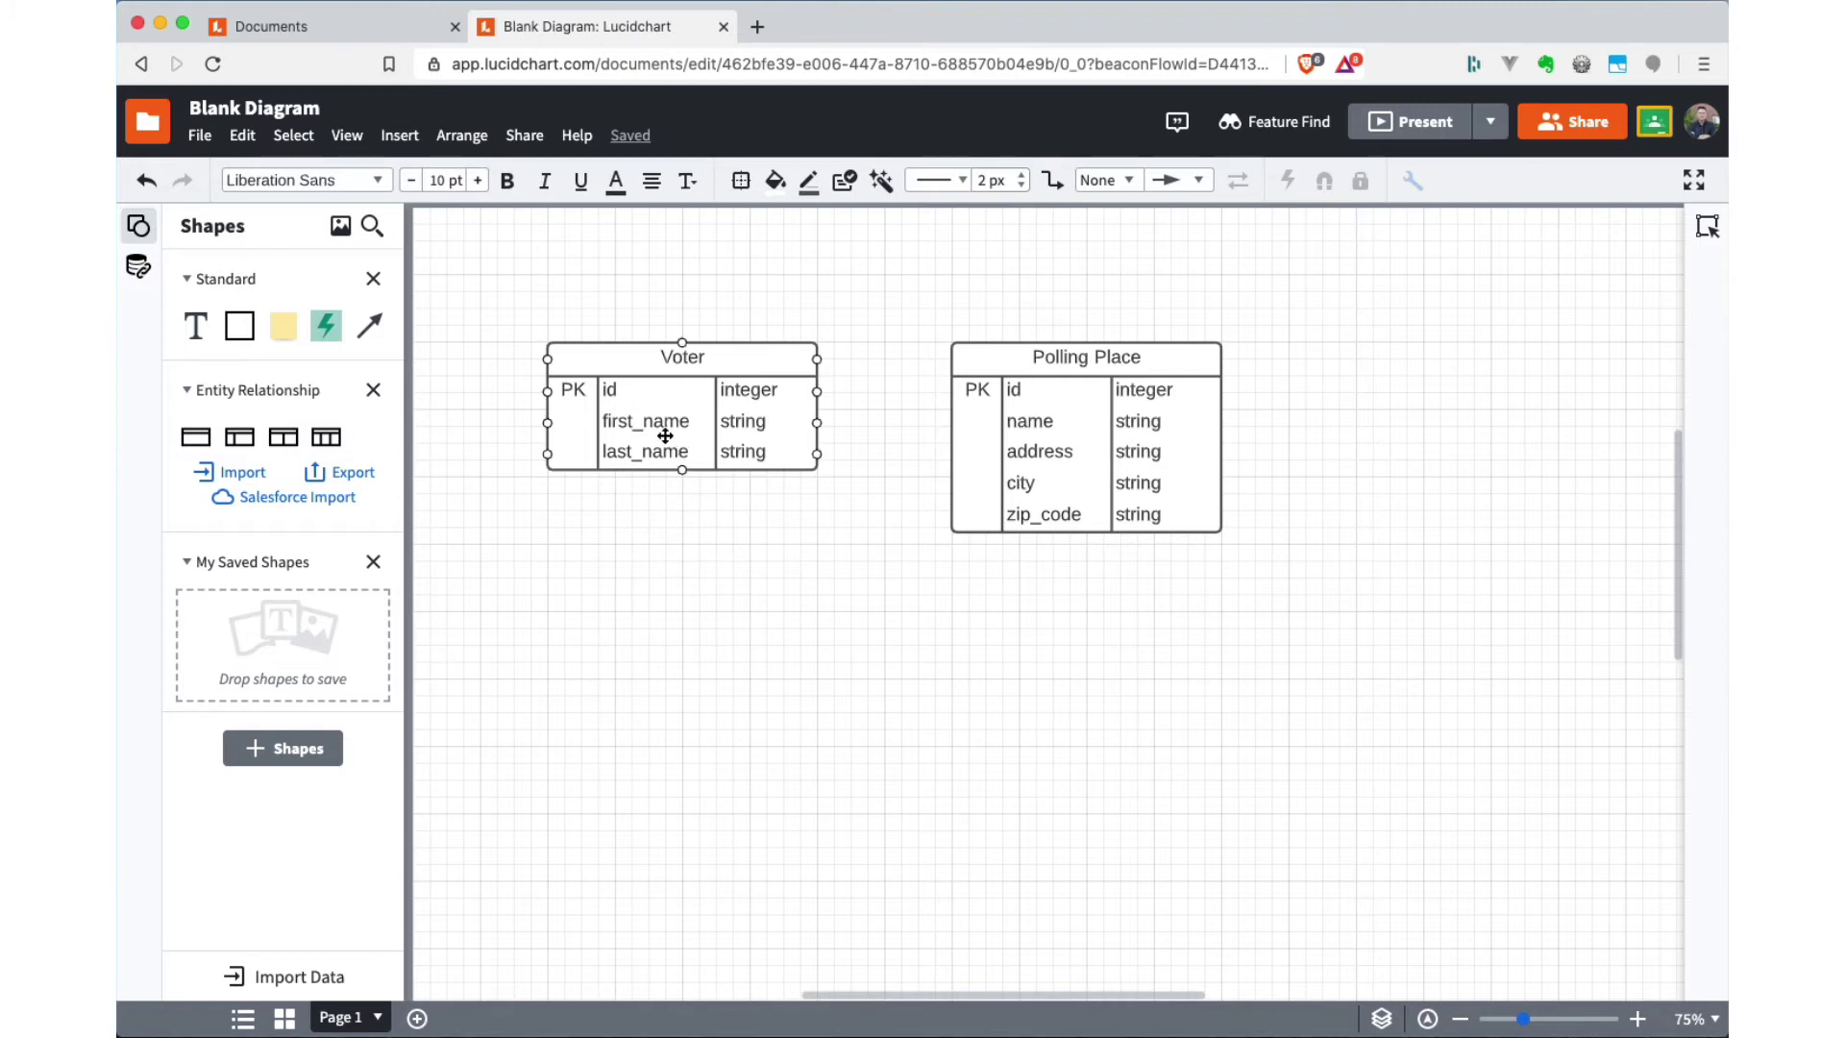
# Step: Add a fourth Voter row reading FK polling_place_id integer
pyautogui.click(622, 360)
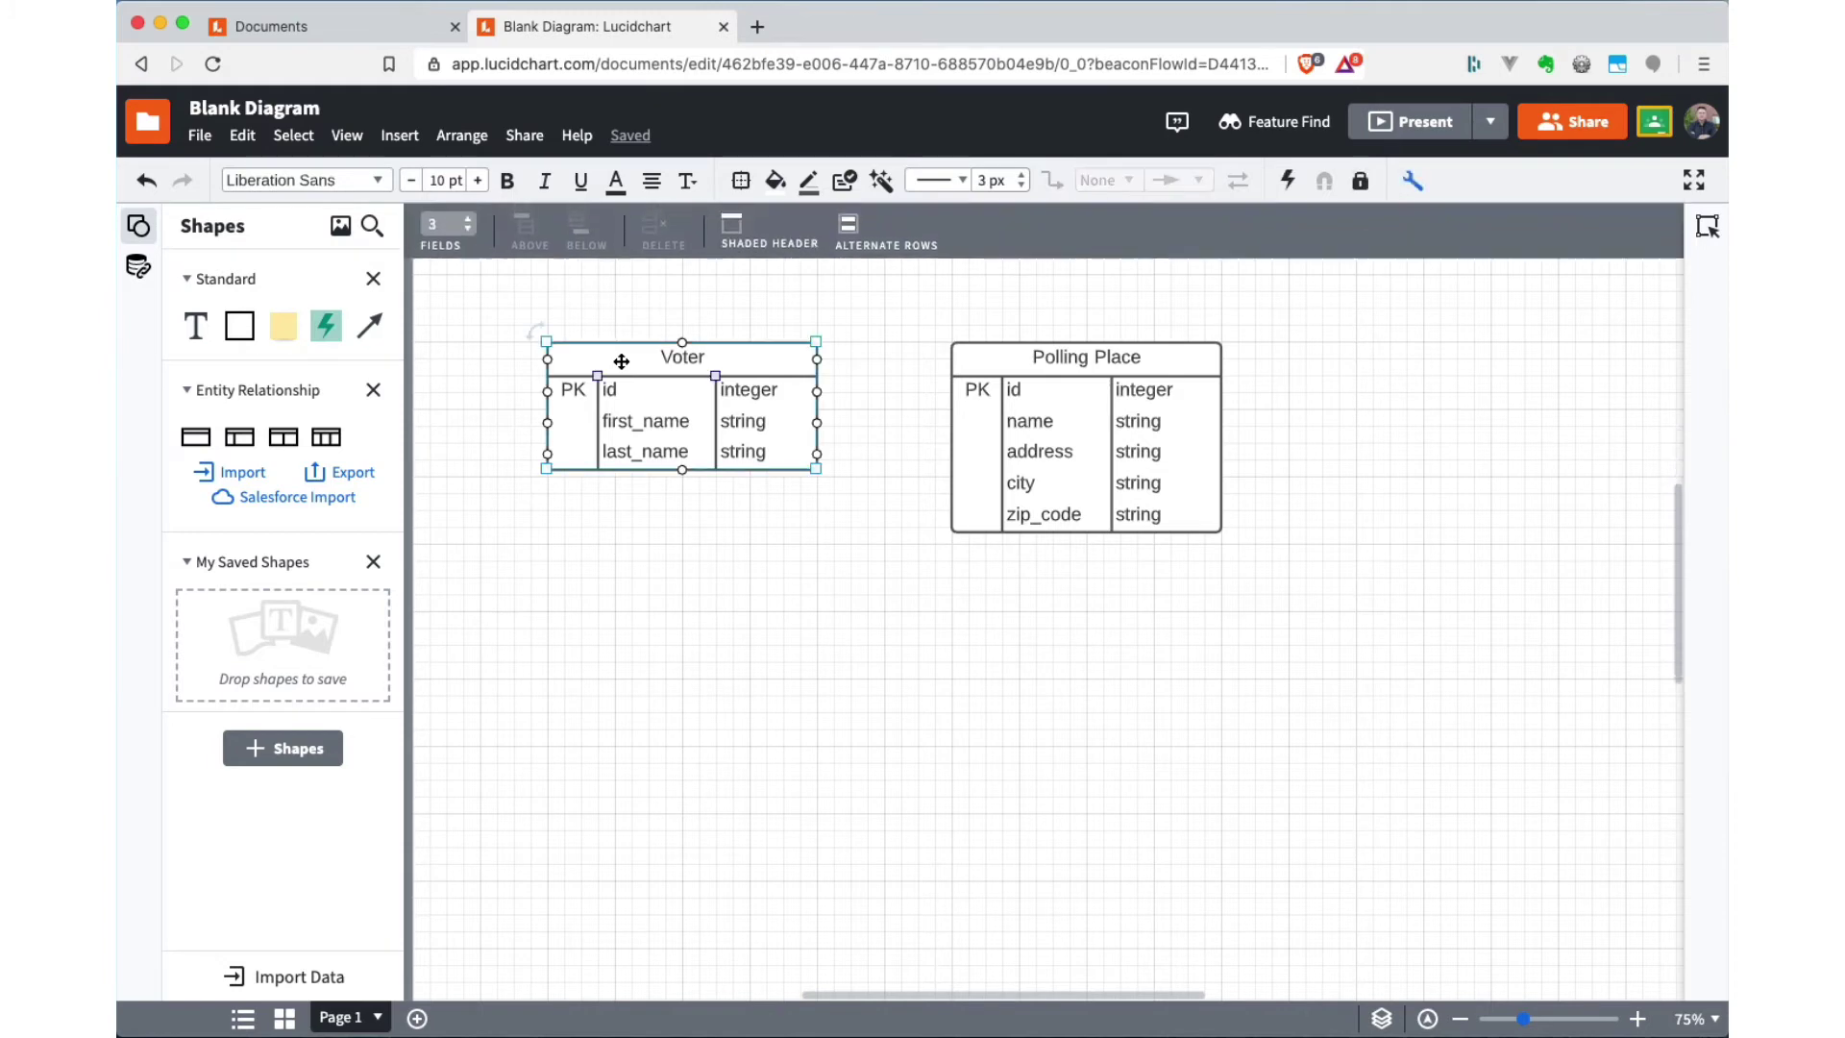
pyautogui.click(471, 224)
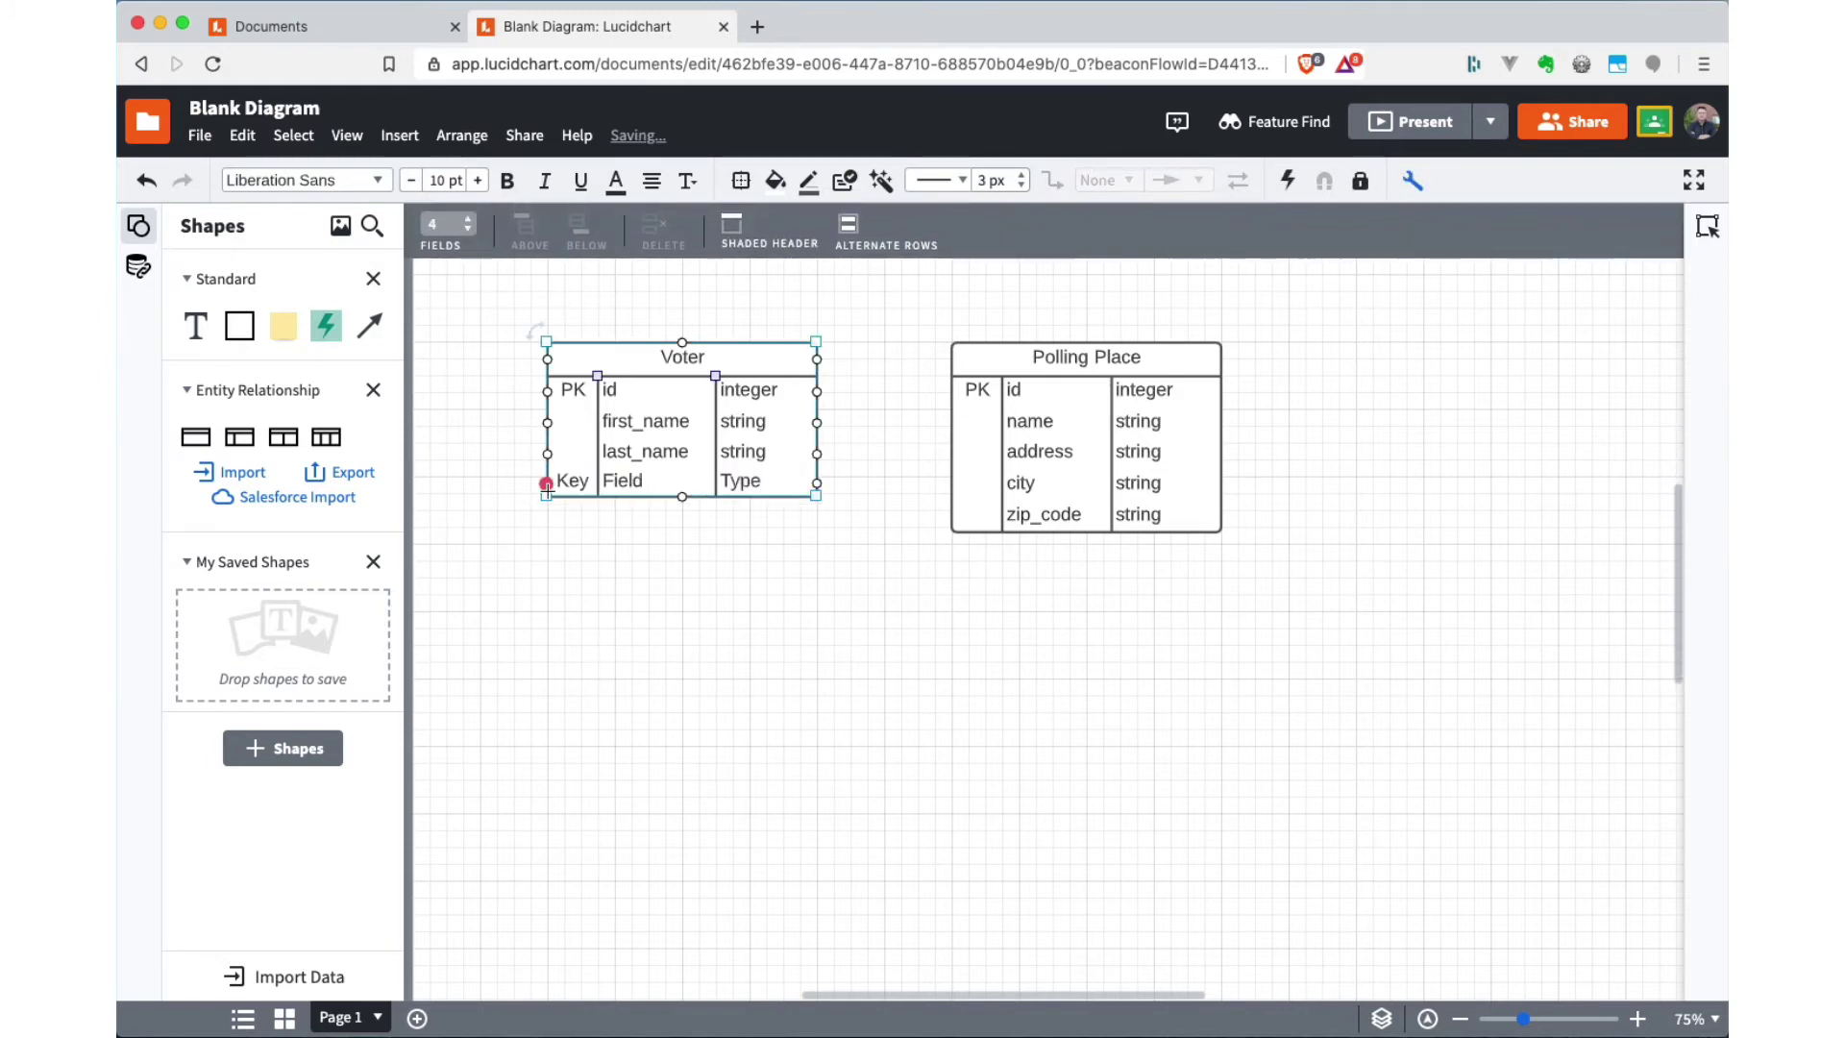
pyautogui.doubleClick(567, 481)
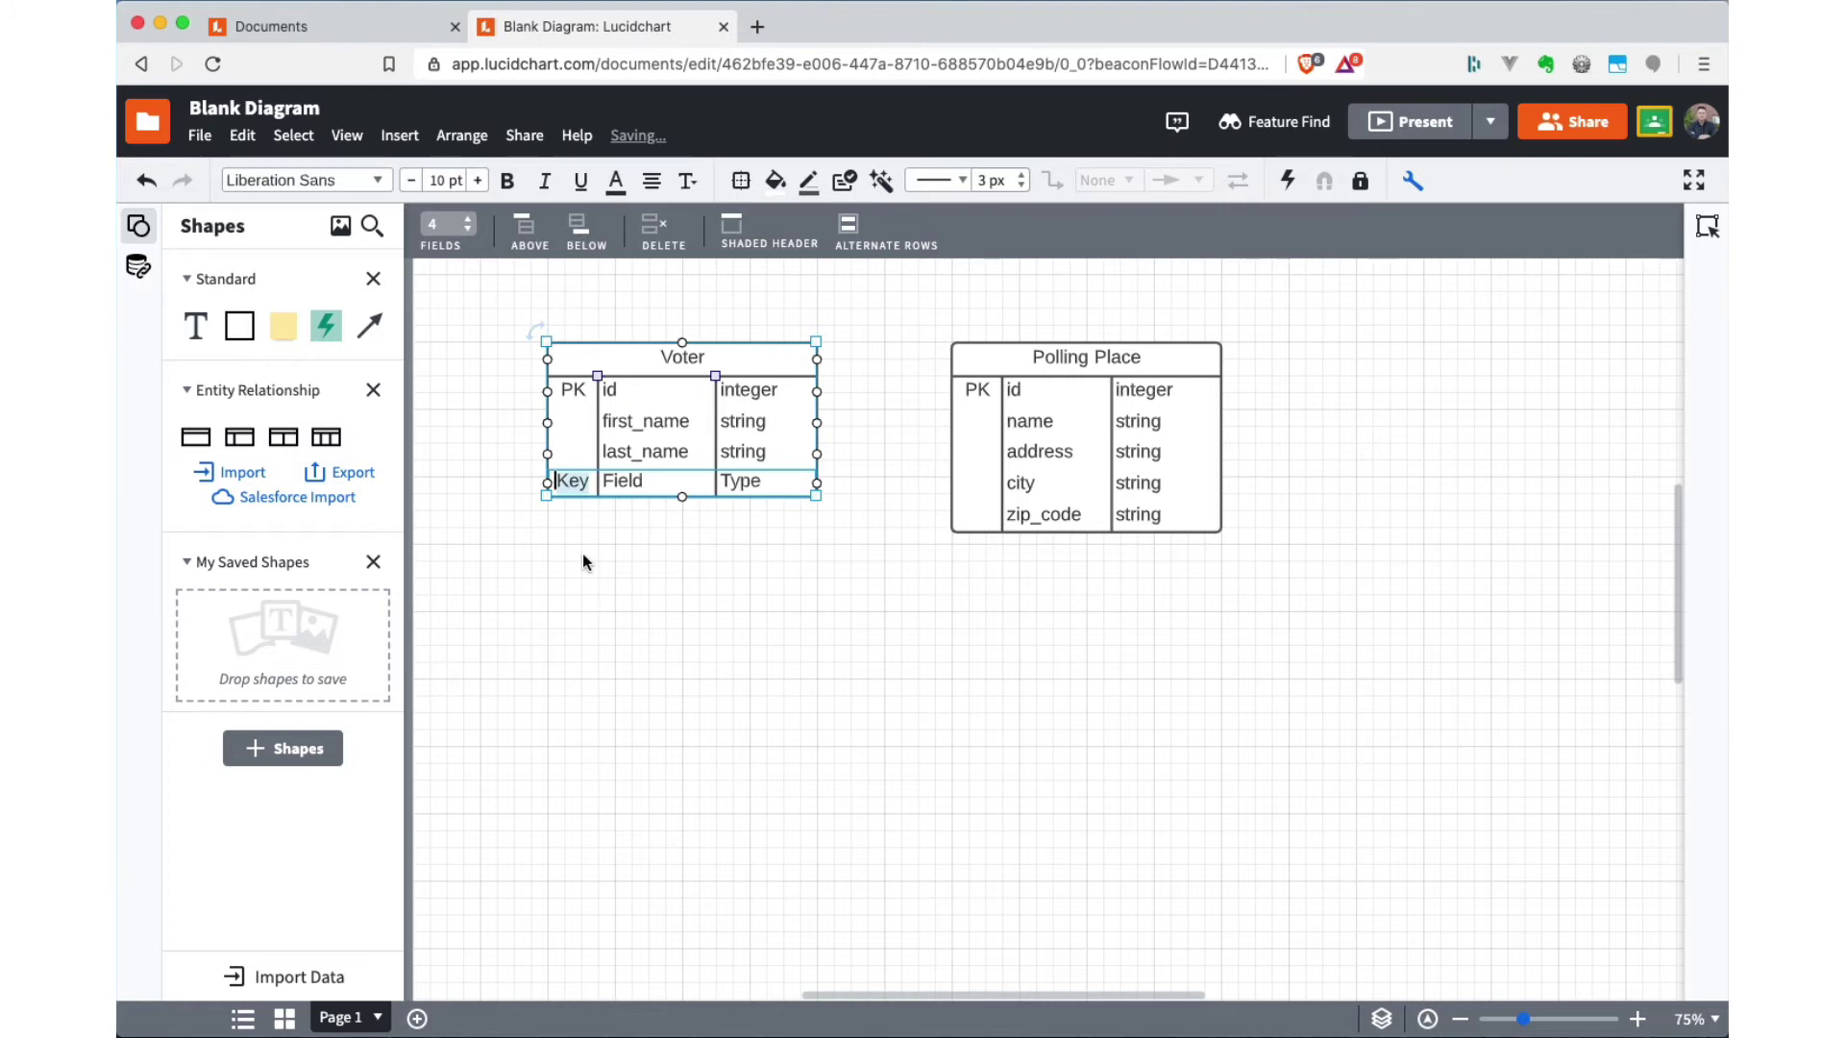
pyautogui.write('FK')
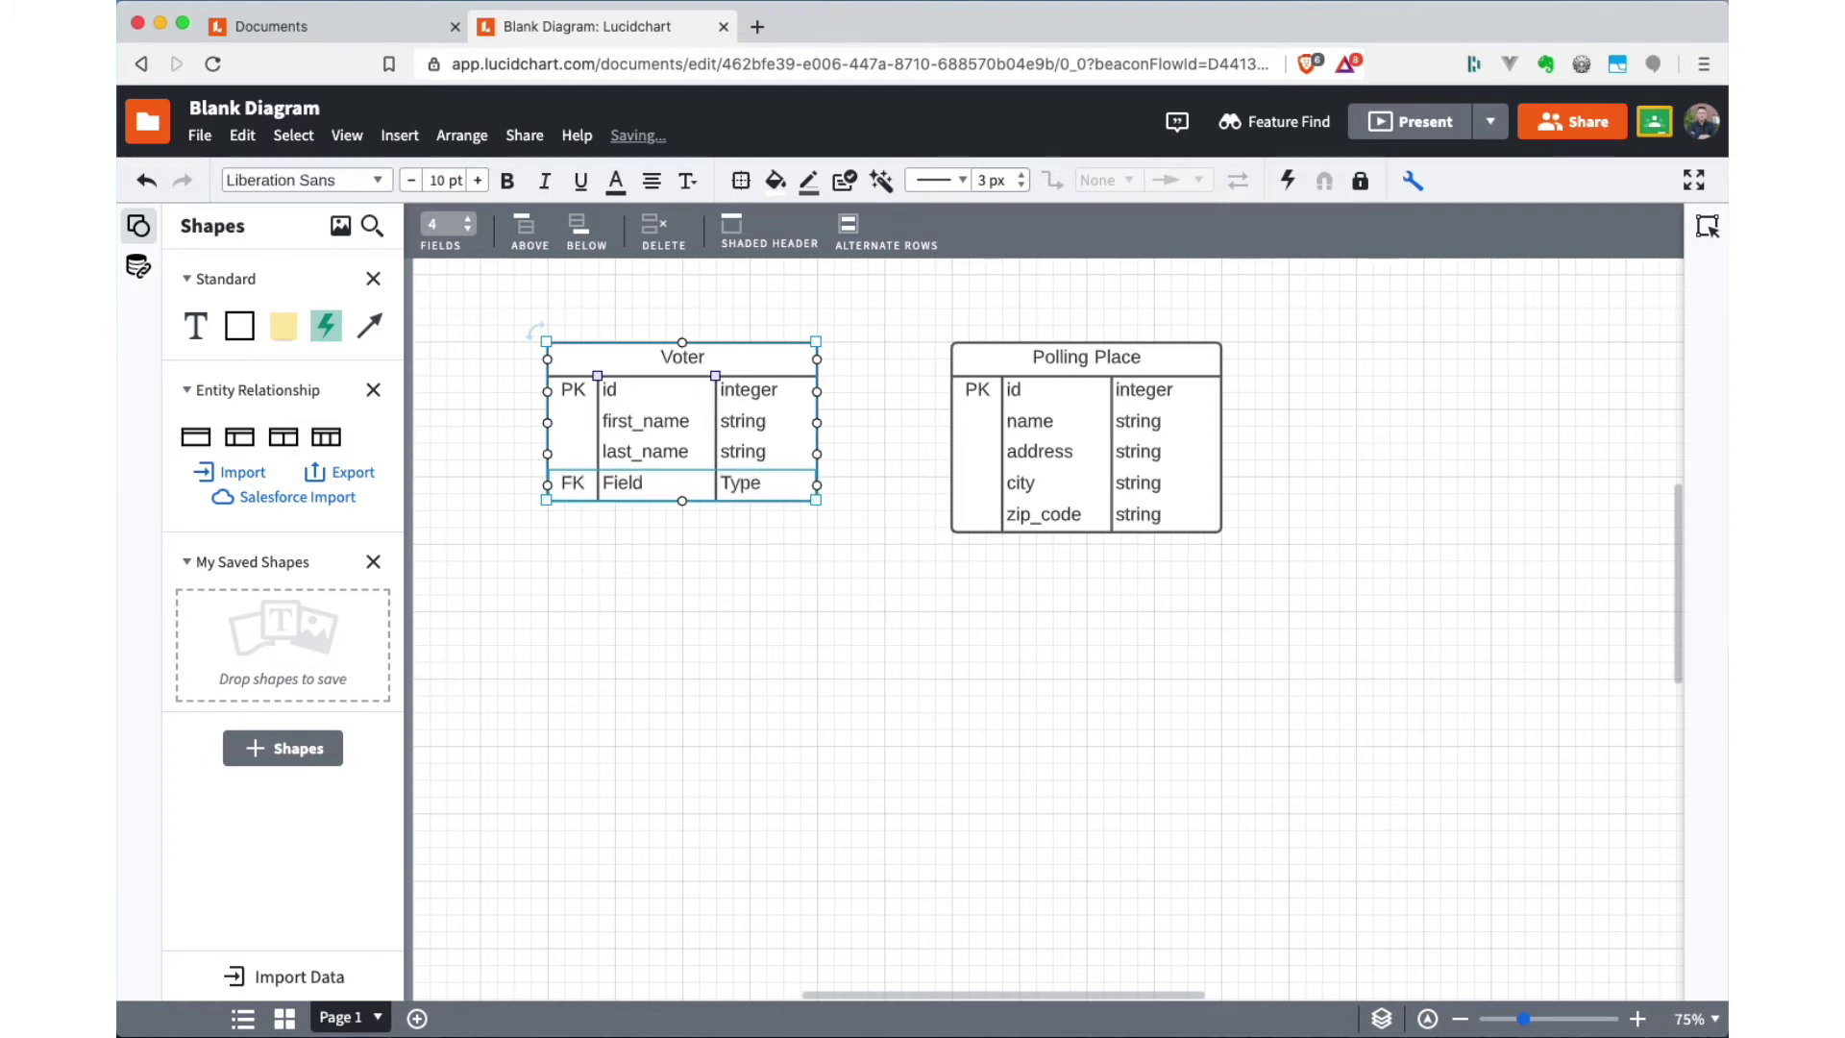
pyautogui.press('Tab')
pyautogui.write('polling_place_')
pyautogui.doubleClick(722, 483)
pyautogui.write('integer')
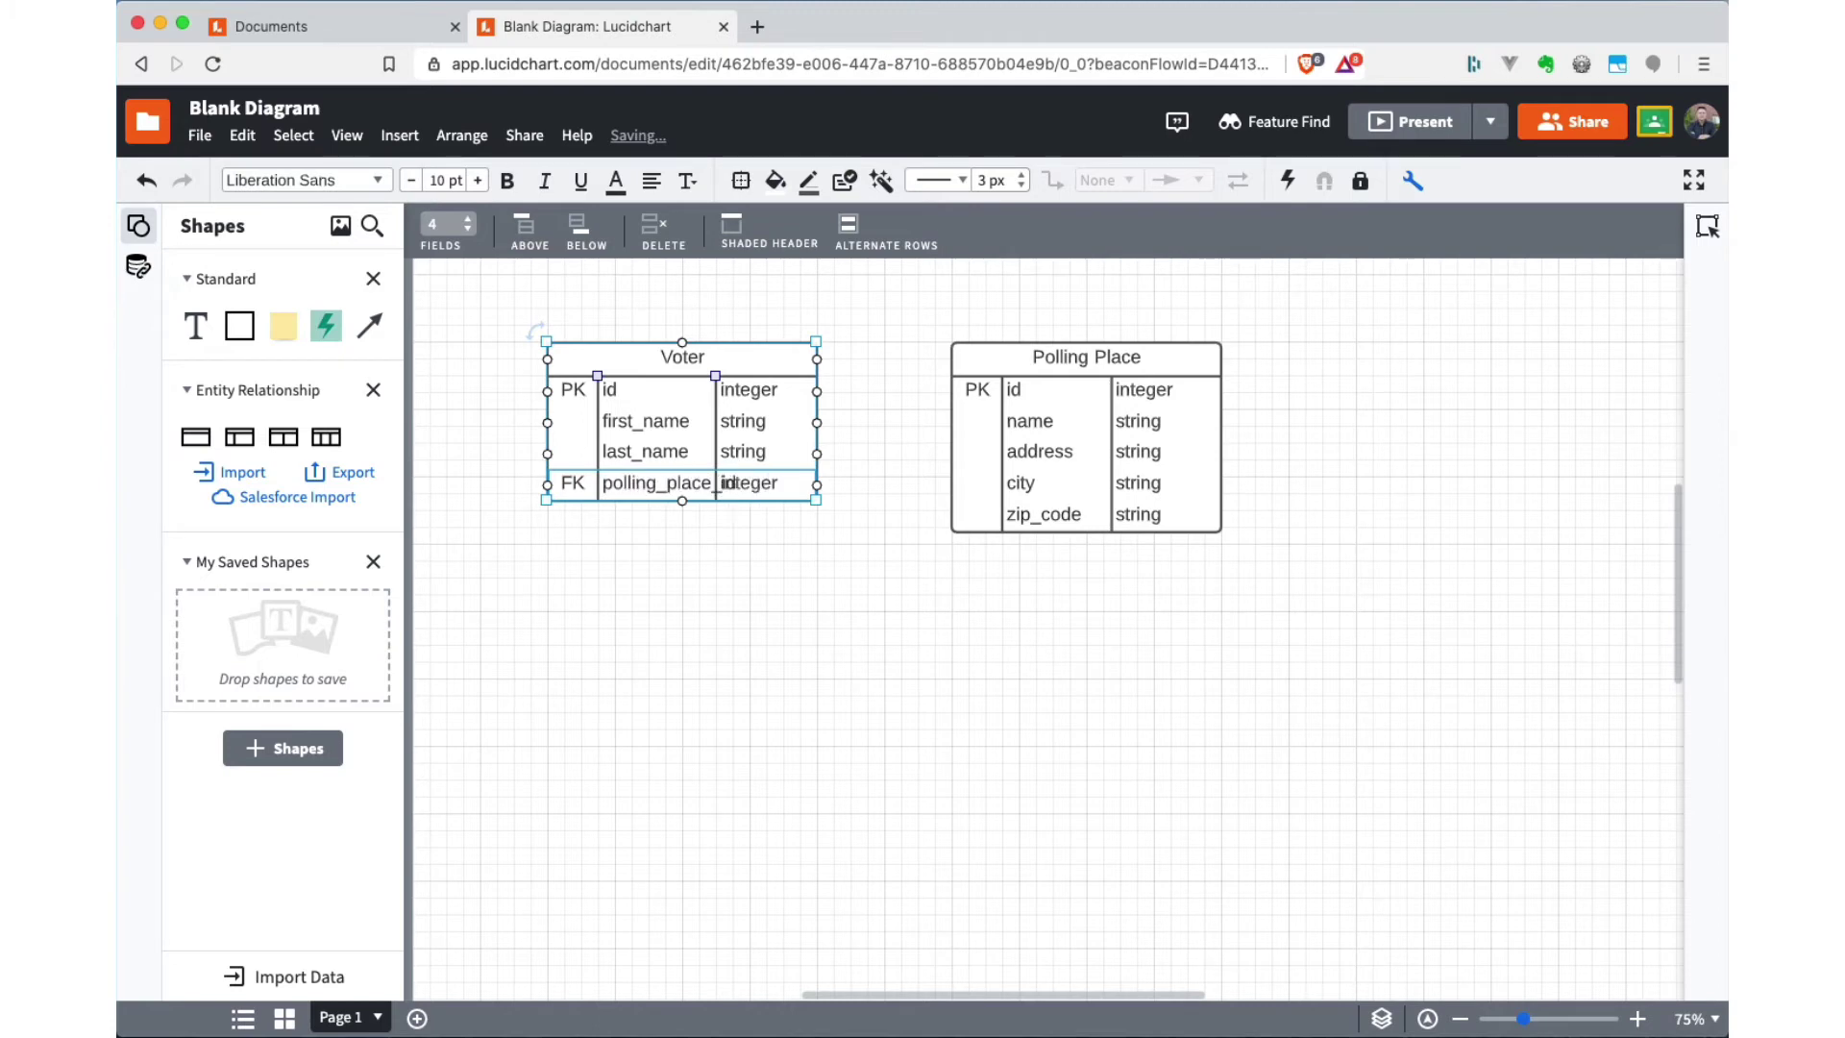
pyautogui.press('Tab')
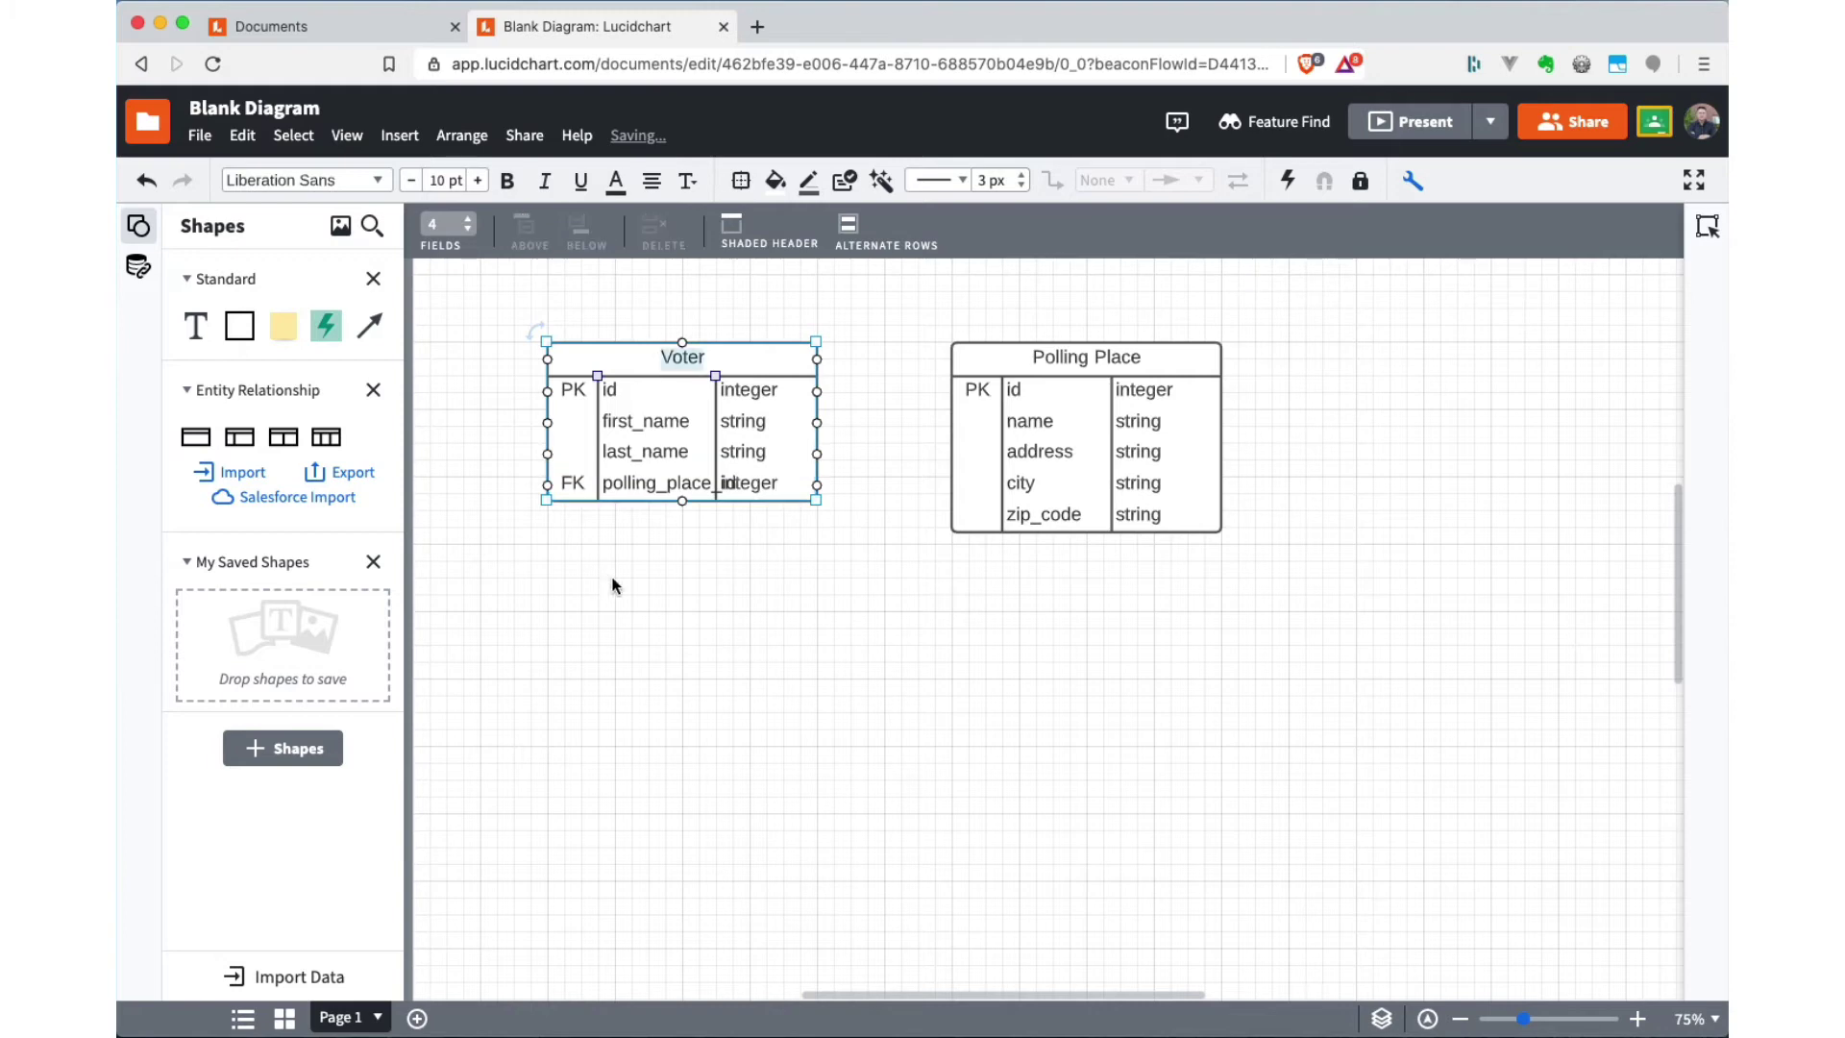
# Step: Widen Voter to fit polling_place_id and move Polling Place further right
pyautogui.moveTo(818, 501); pyautogui.dragTo(866, 500)
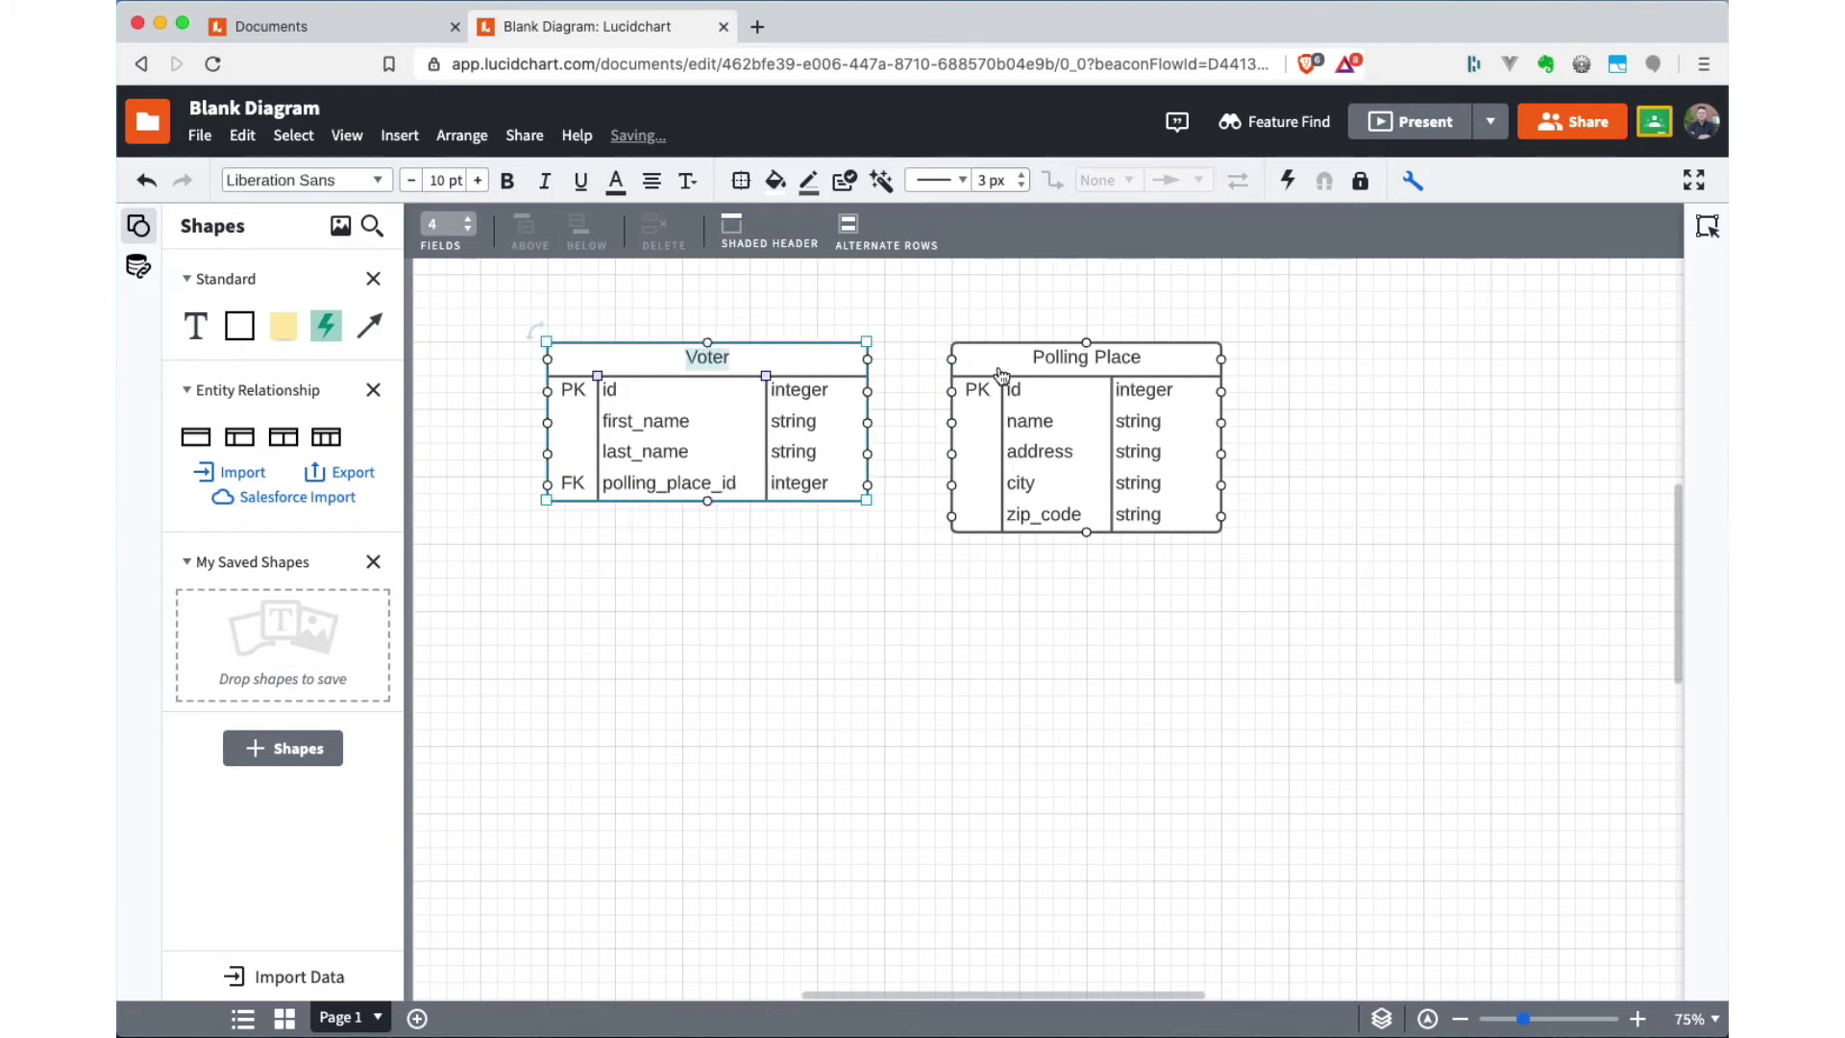
pyautogui.moveTo(1000, 358); pyautogui.dragTo(1067, 354)
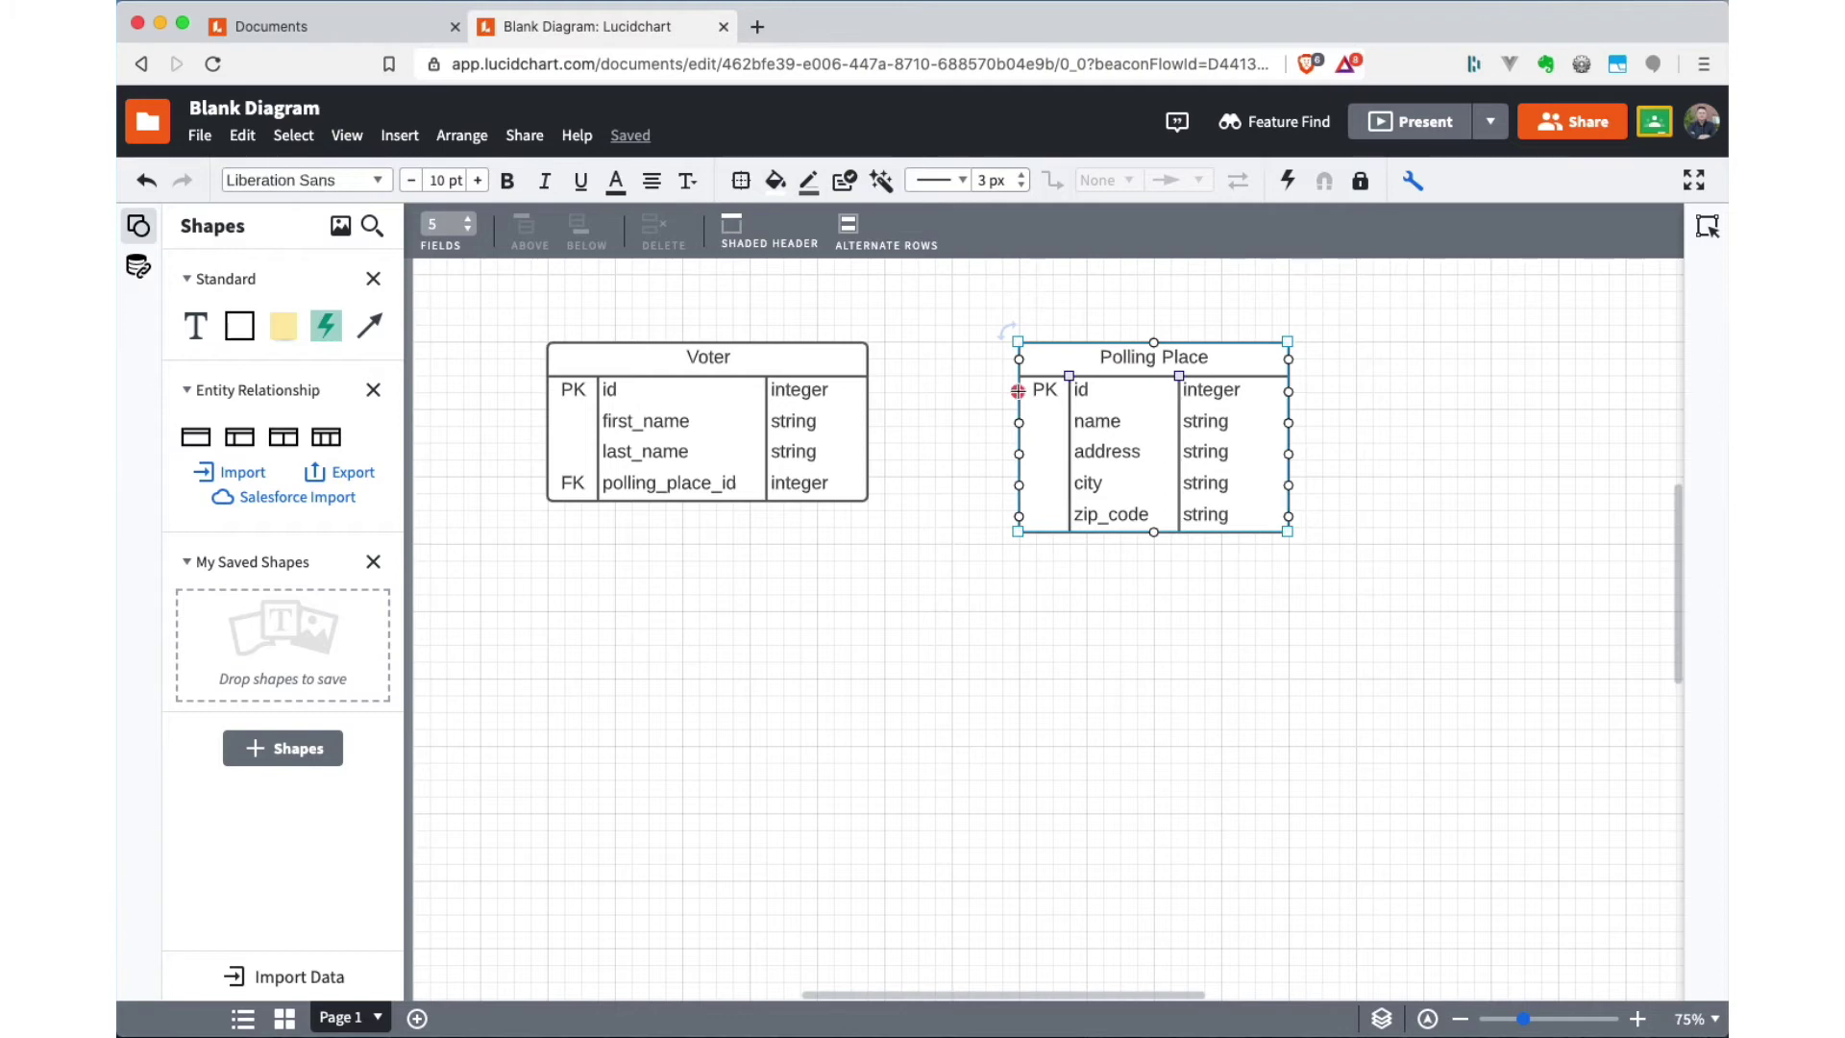
# Step: Draw a relationship line from Polling Place's id to Voter's polling_place_id row
pyautogui.moveTo(1017, 391); pyautogui.dragTo(868, 485)
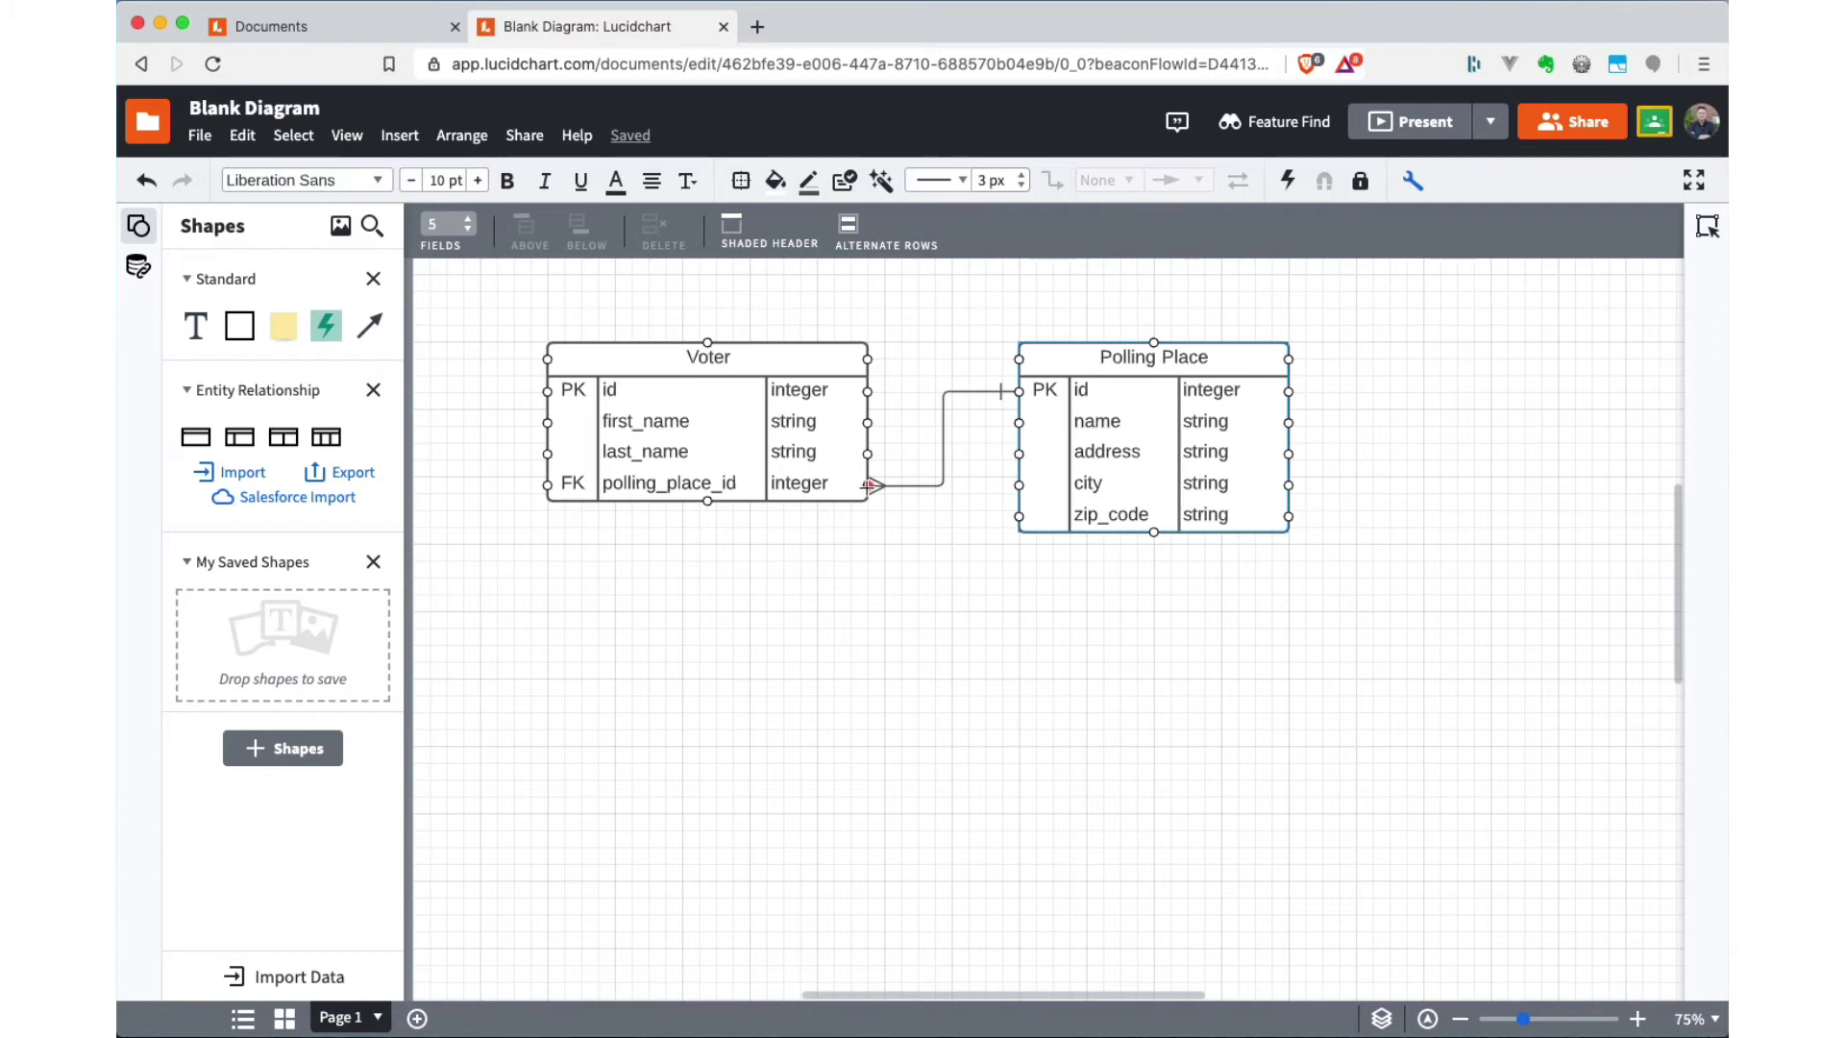
pyautogui.click(875, 631)
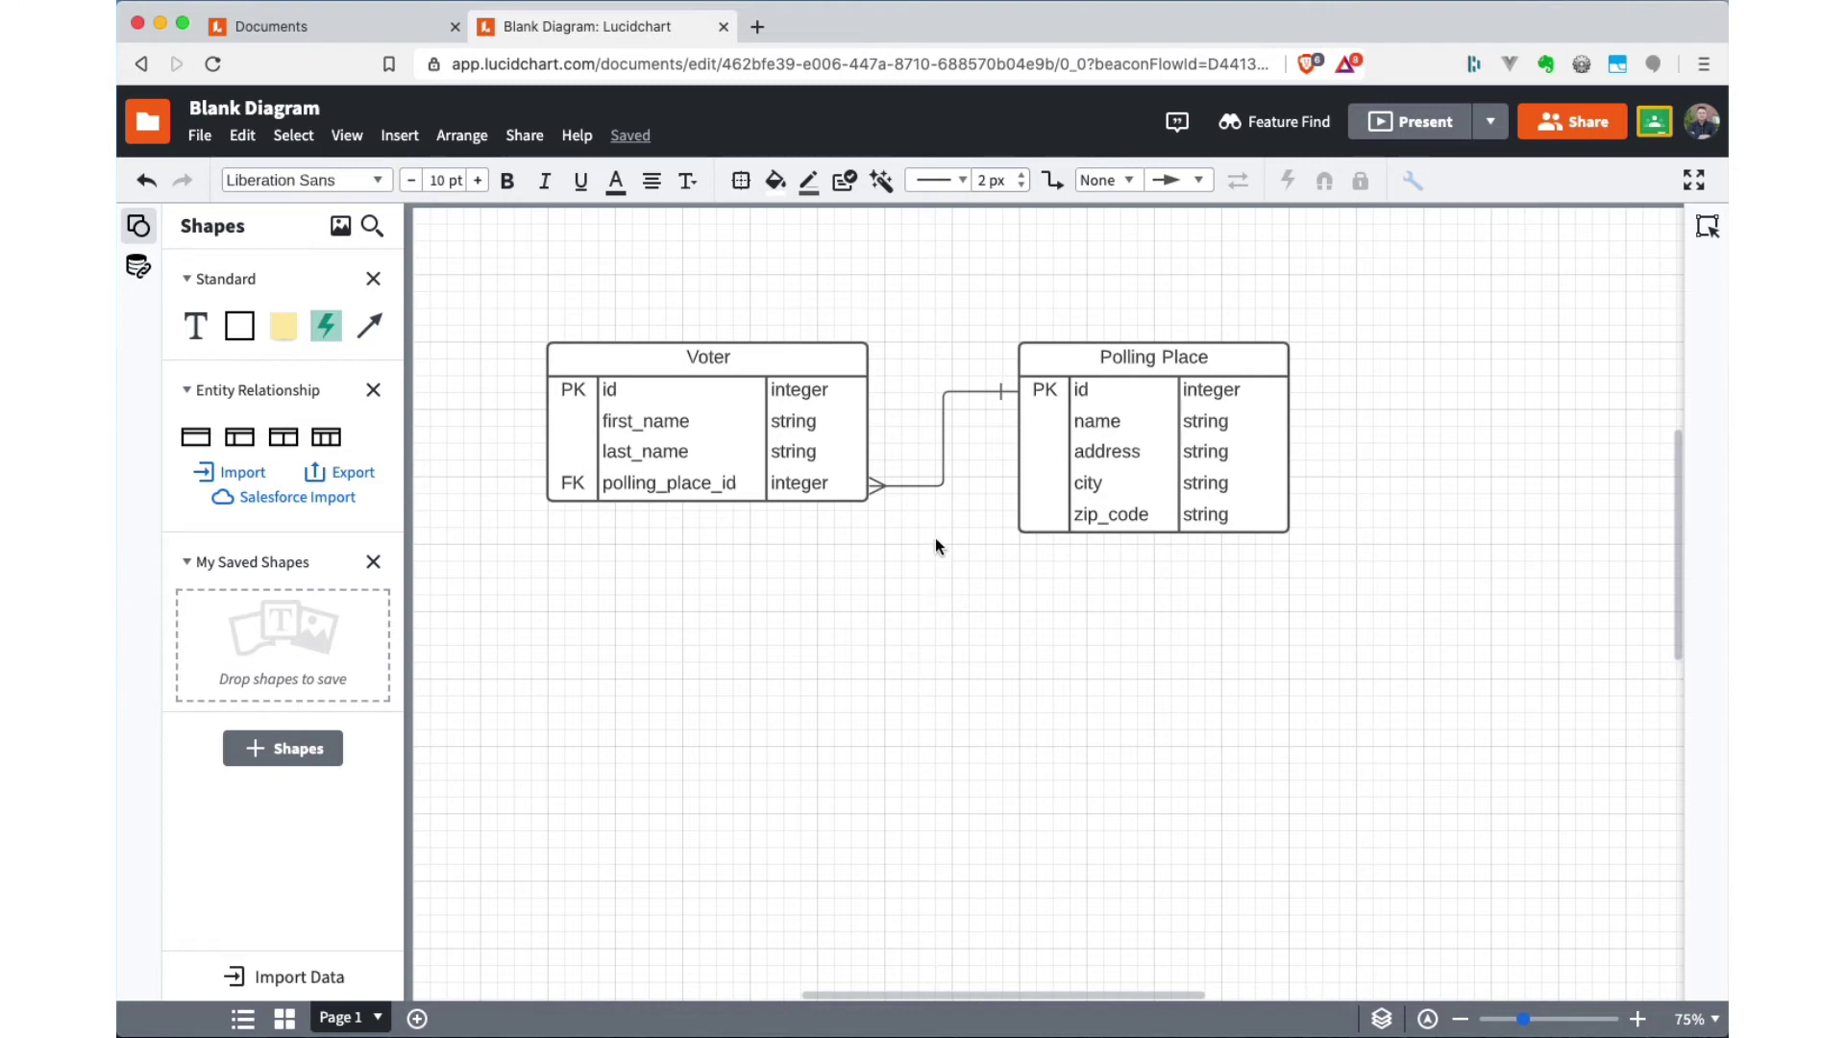
pyautogui.click(936, 487)
pyautogui.click(935, 486)
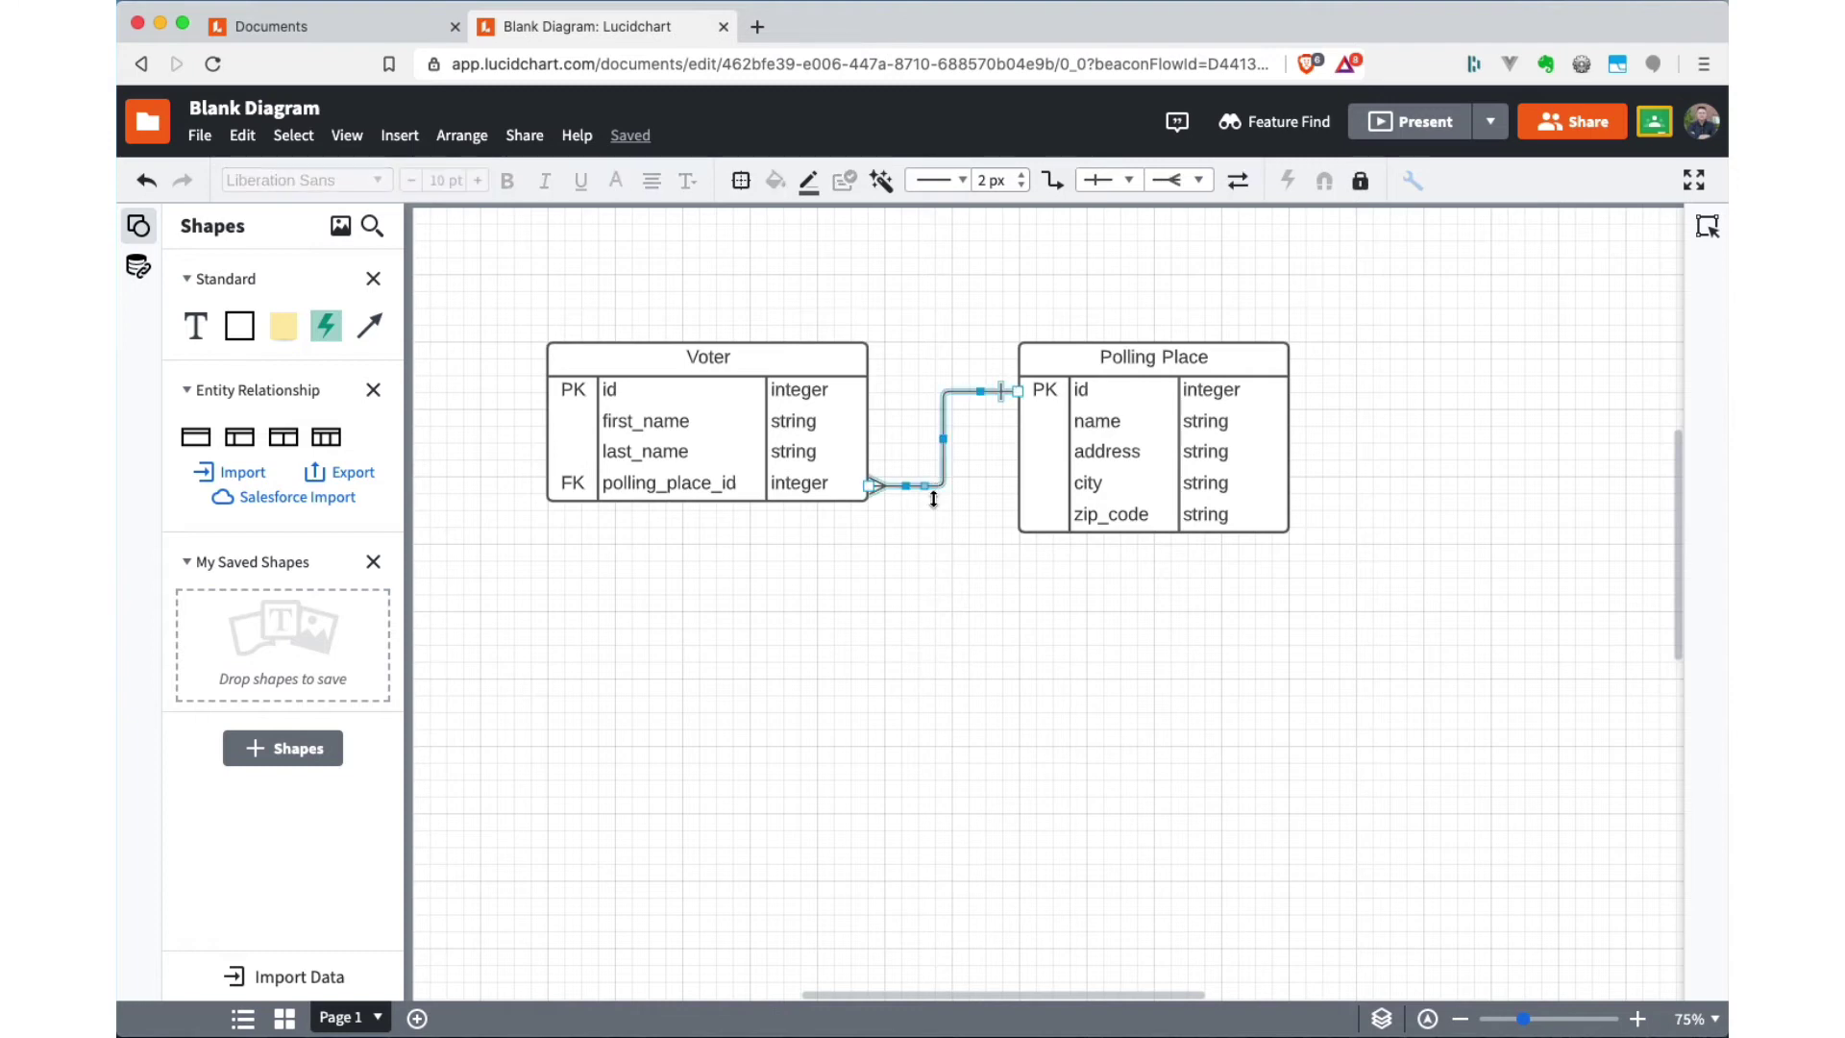
pyautogui.click(1130, 186)
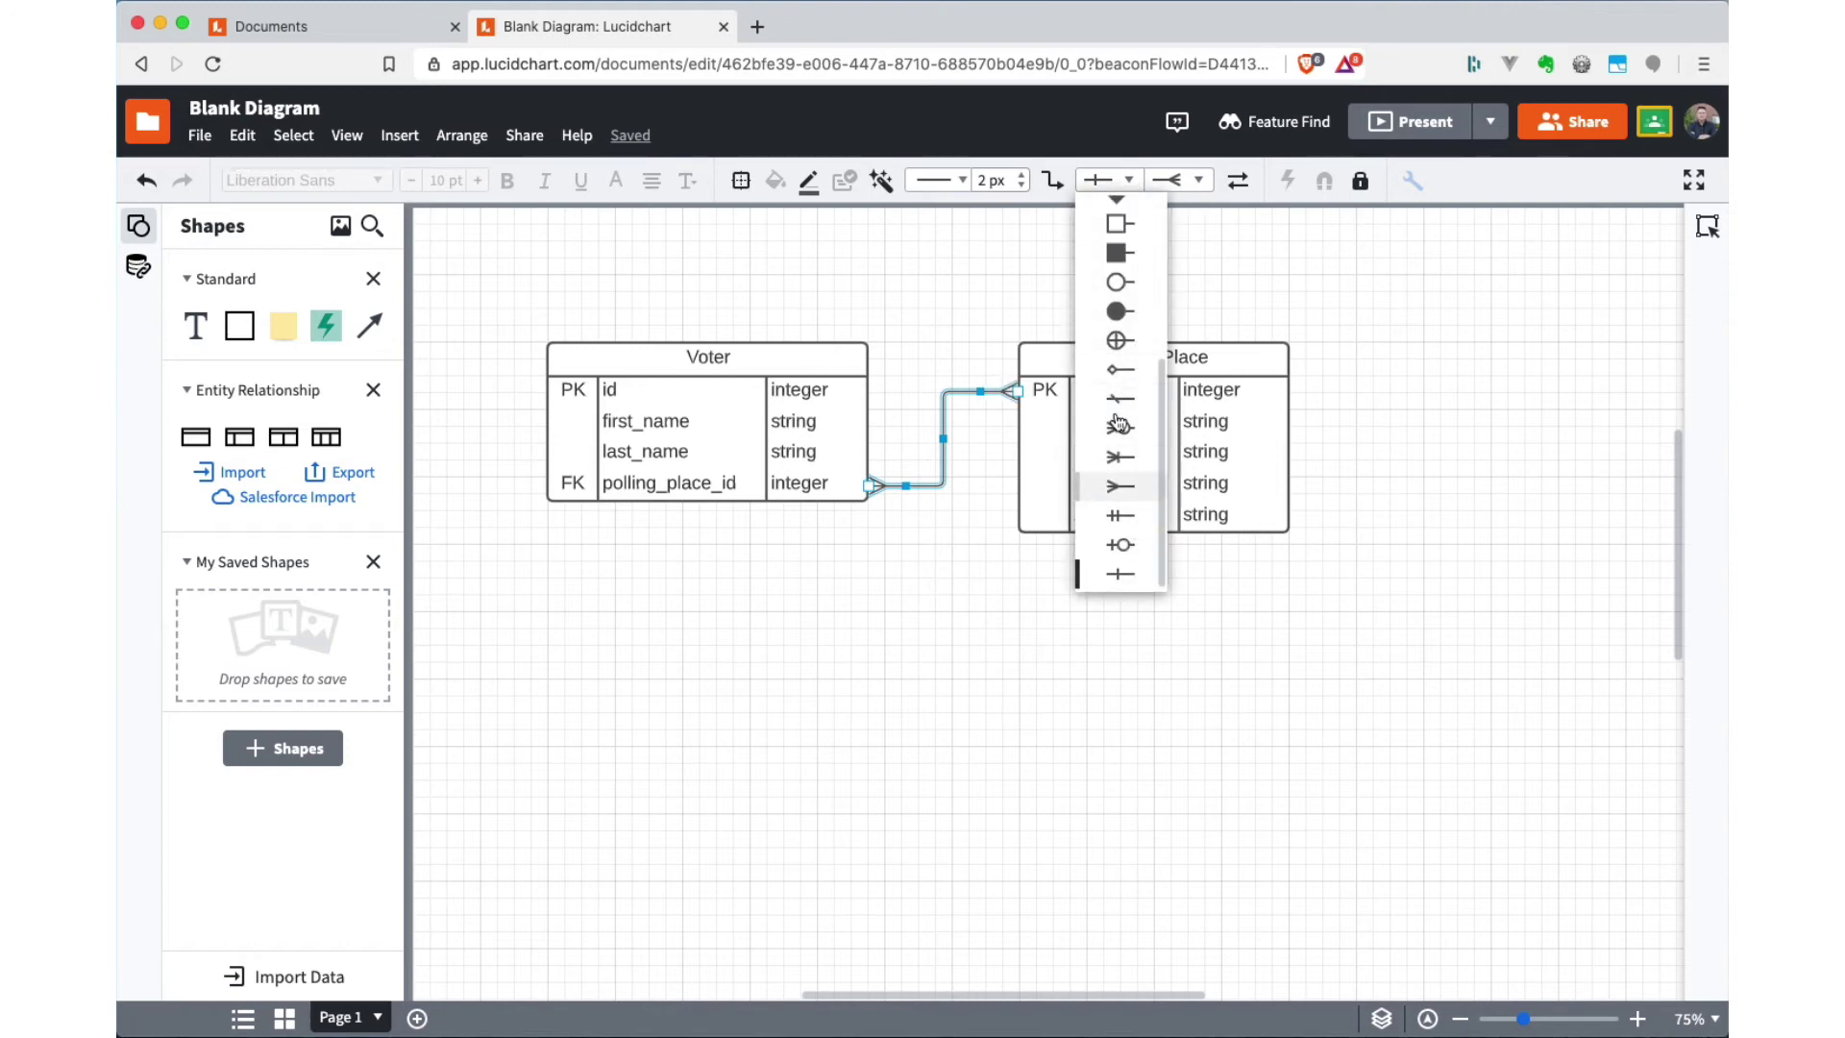
pyautogui.scroll(2, 1125, 355)
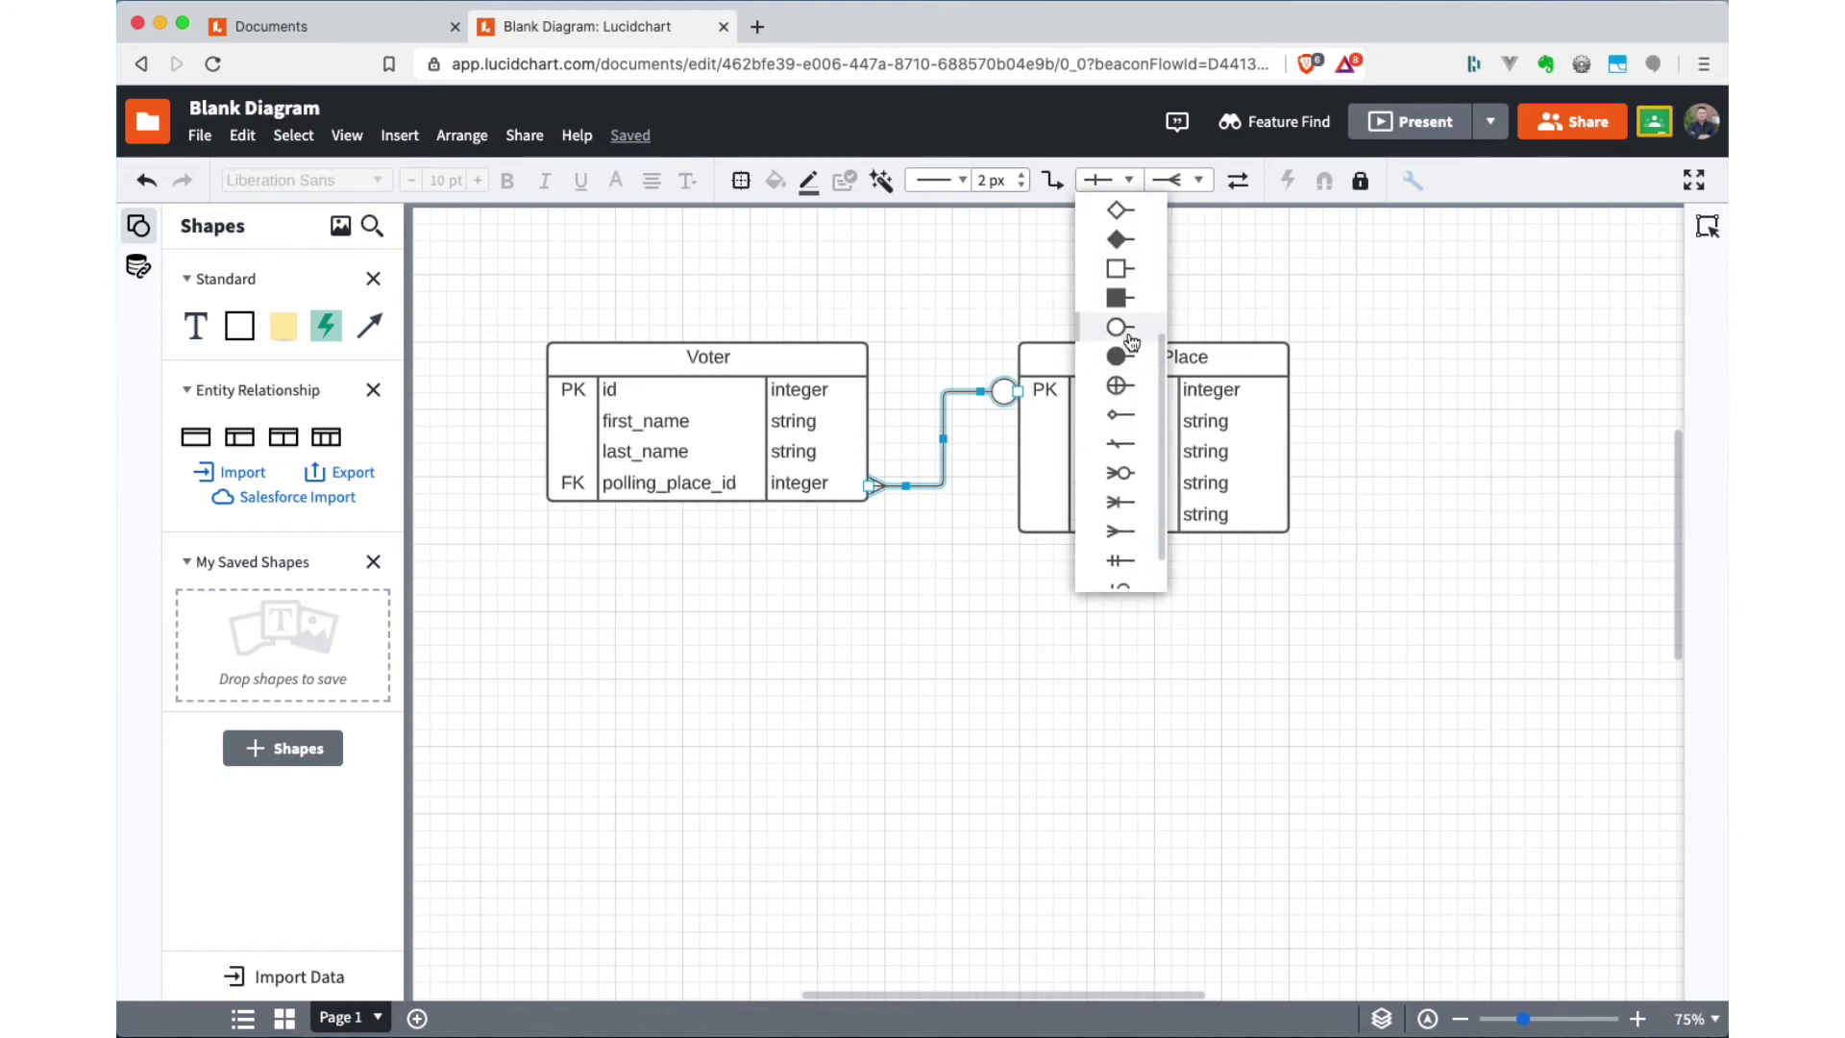
pyautogui.scroll(-1, 1129, 344)
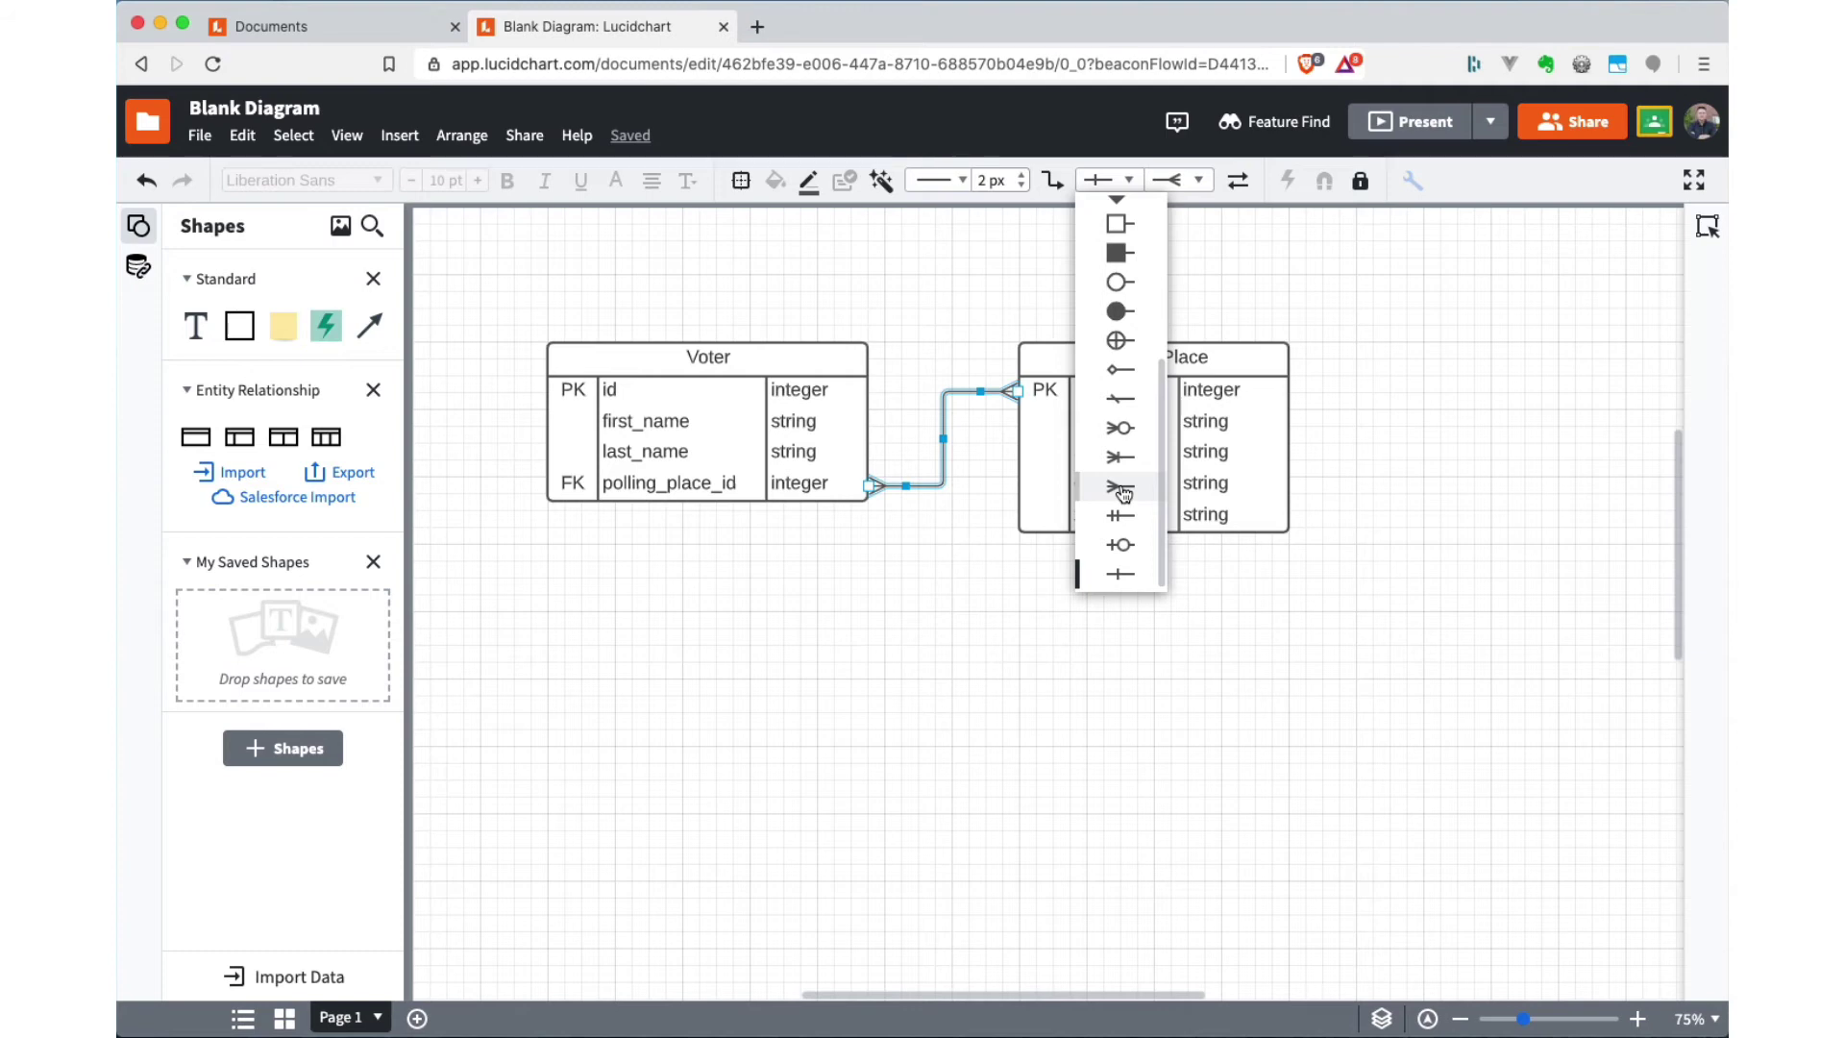
pyautogui.click(901, 689)
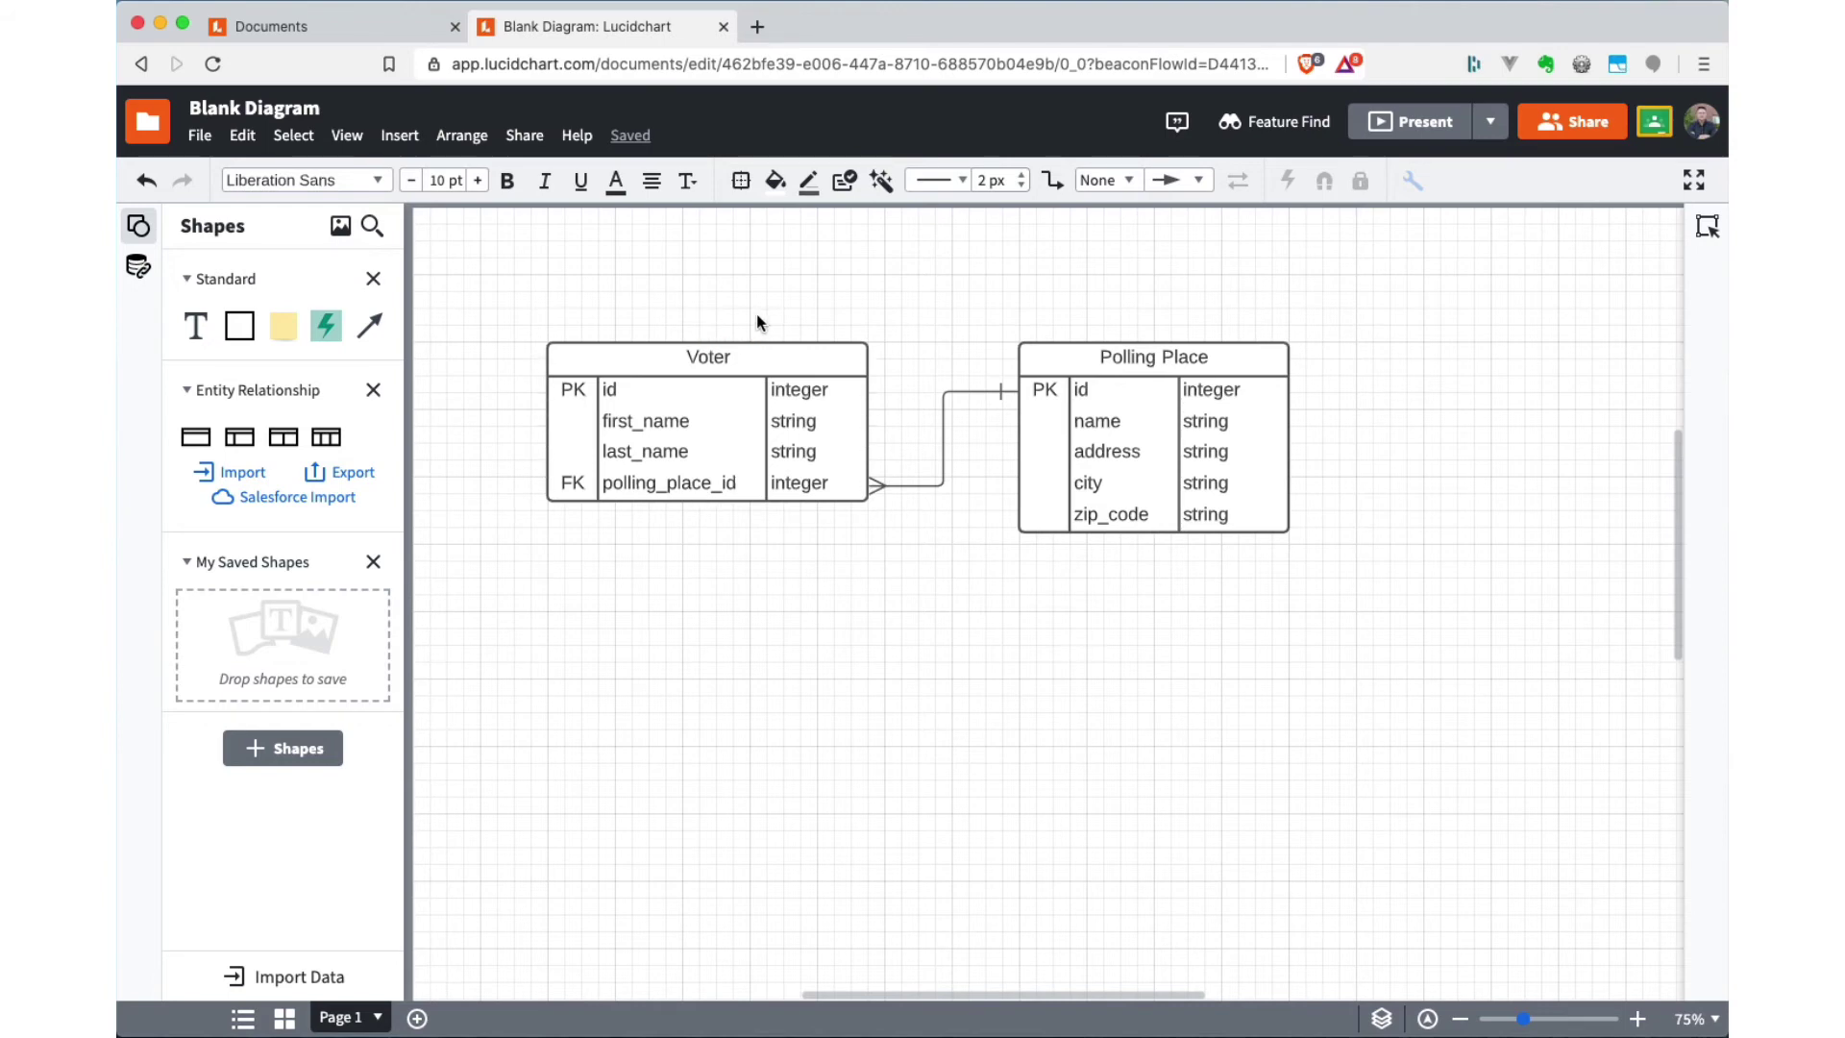
pyautogui.click(1000, 401)
pyautogui.click(1051, 423)
pyautogui.click(655, 493)
pyautogui.click(736, 617)
pyautogui.click(803, 366)
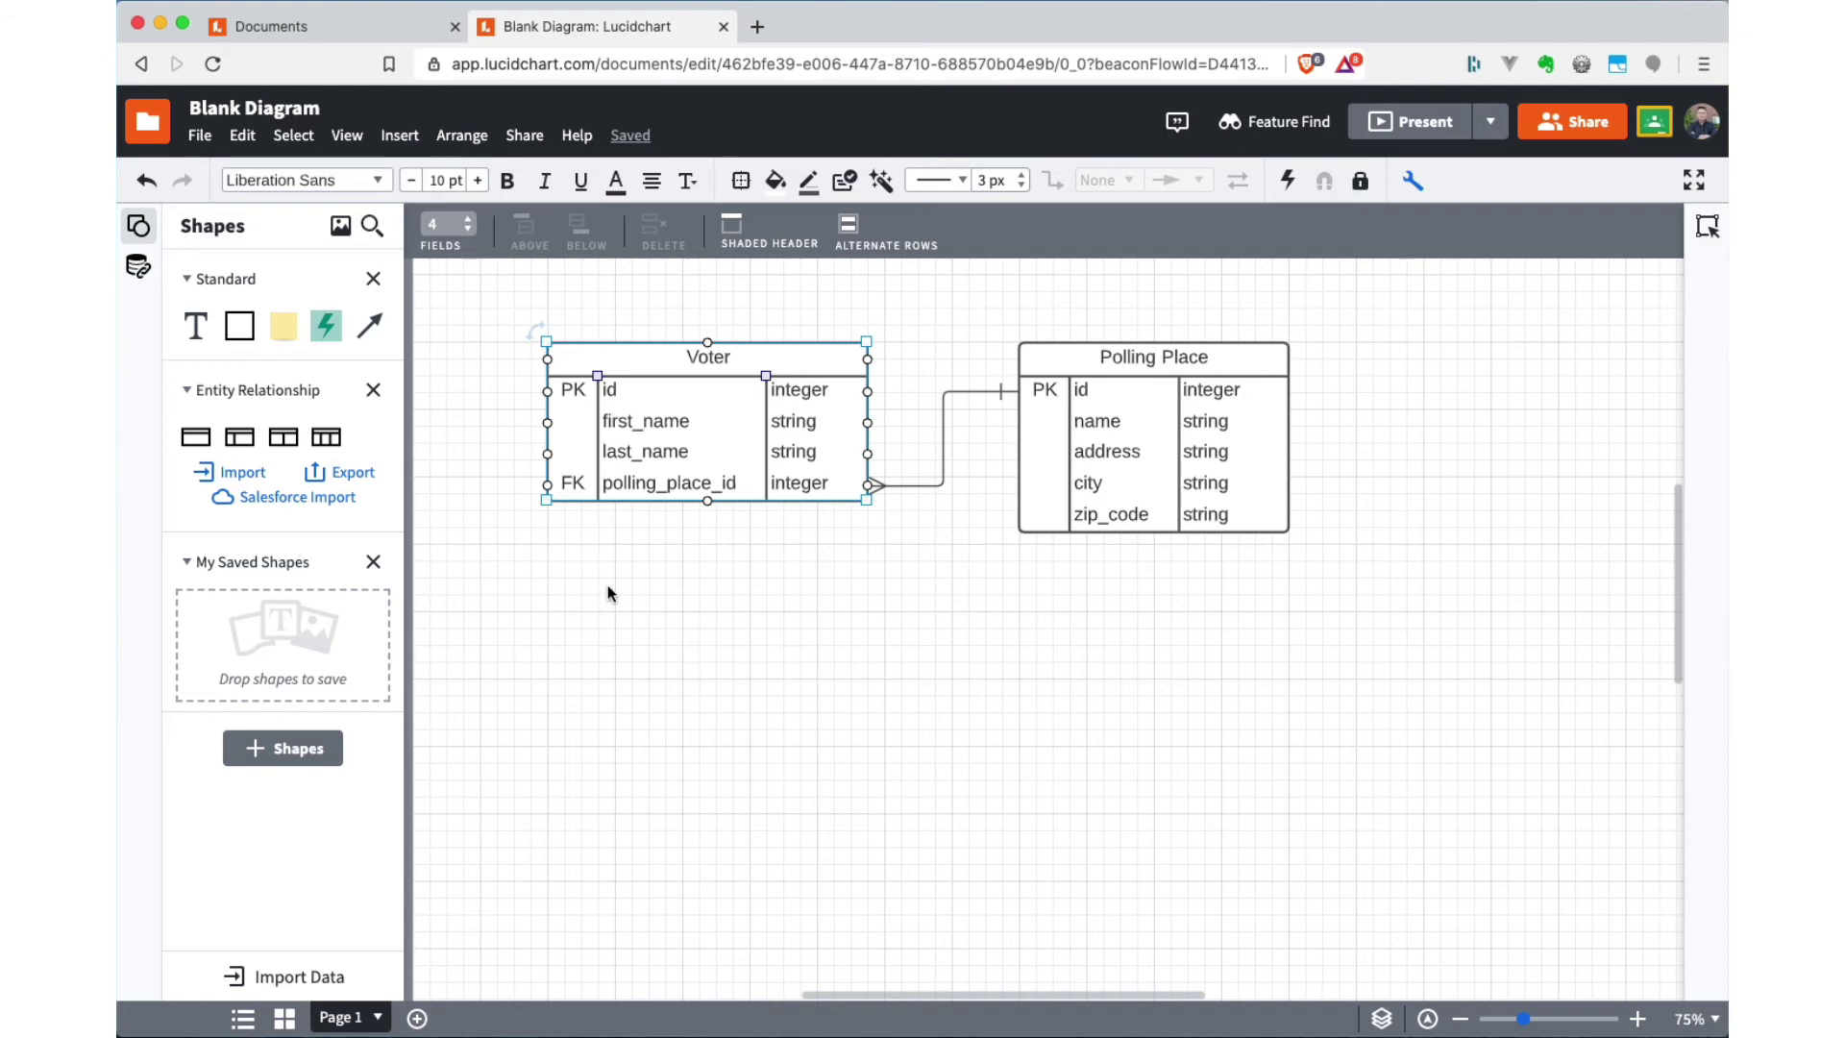
# Step: Turn on Shaded Header and Alternate Rows for both Voter and Polling Place
pyautogui.click(730, 235)
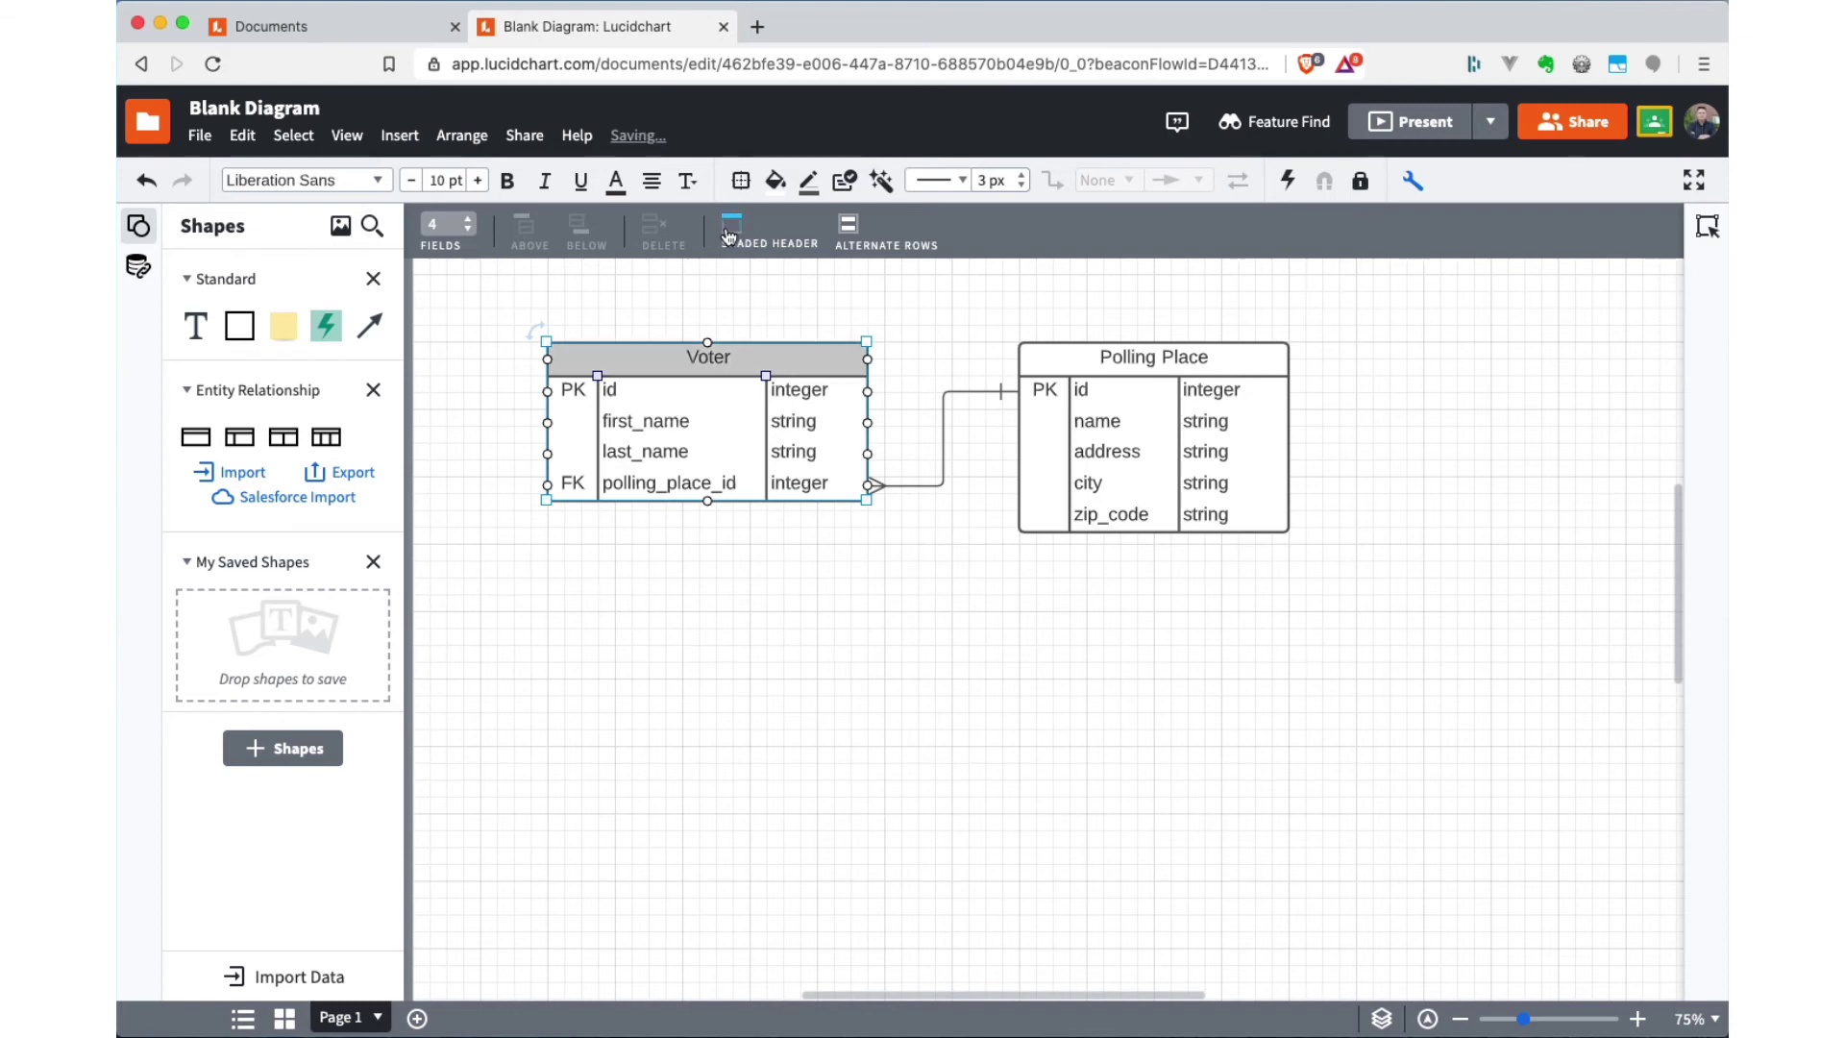
pyautogui.click(850, 238)
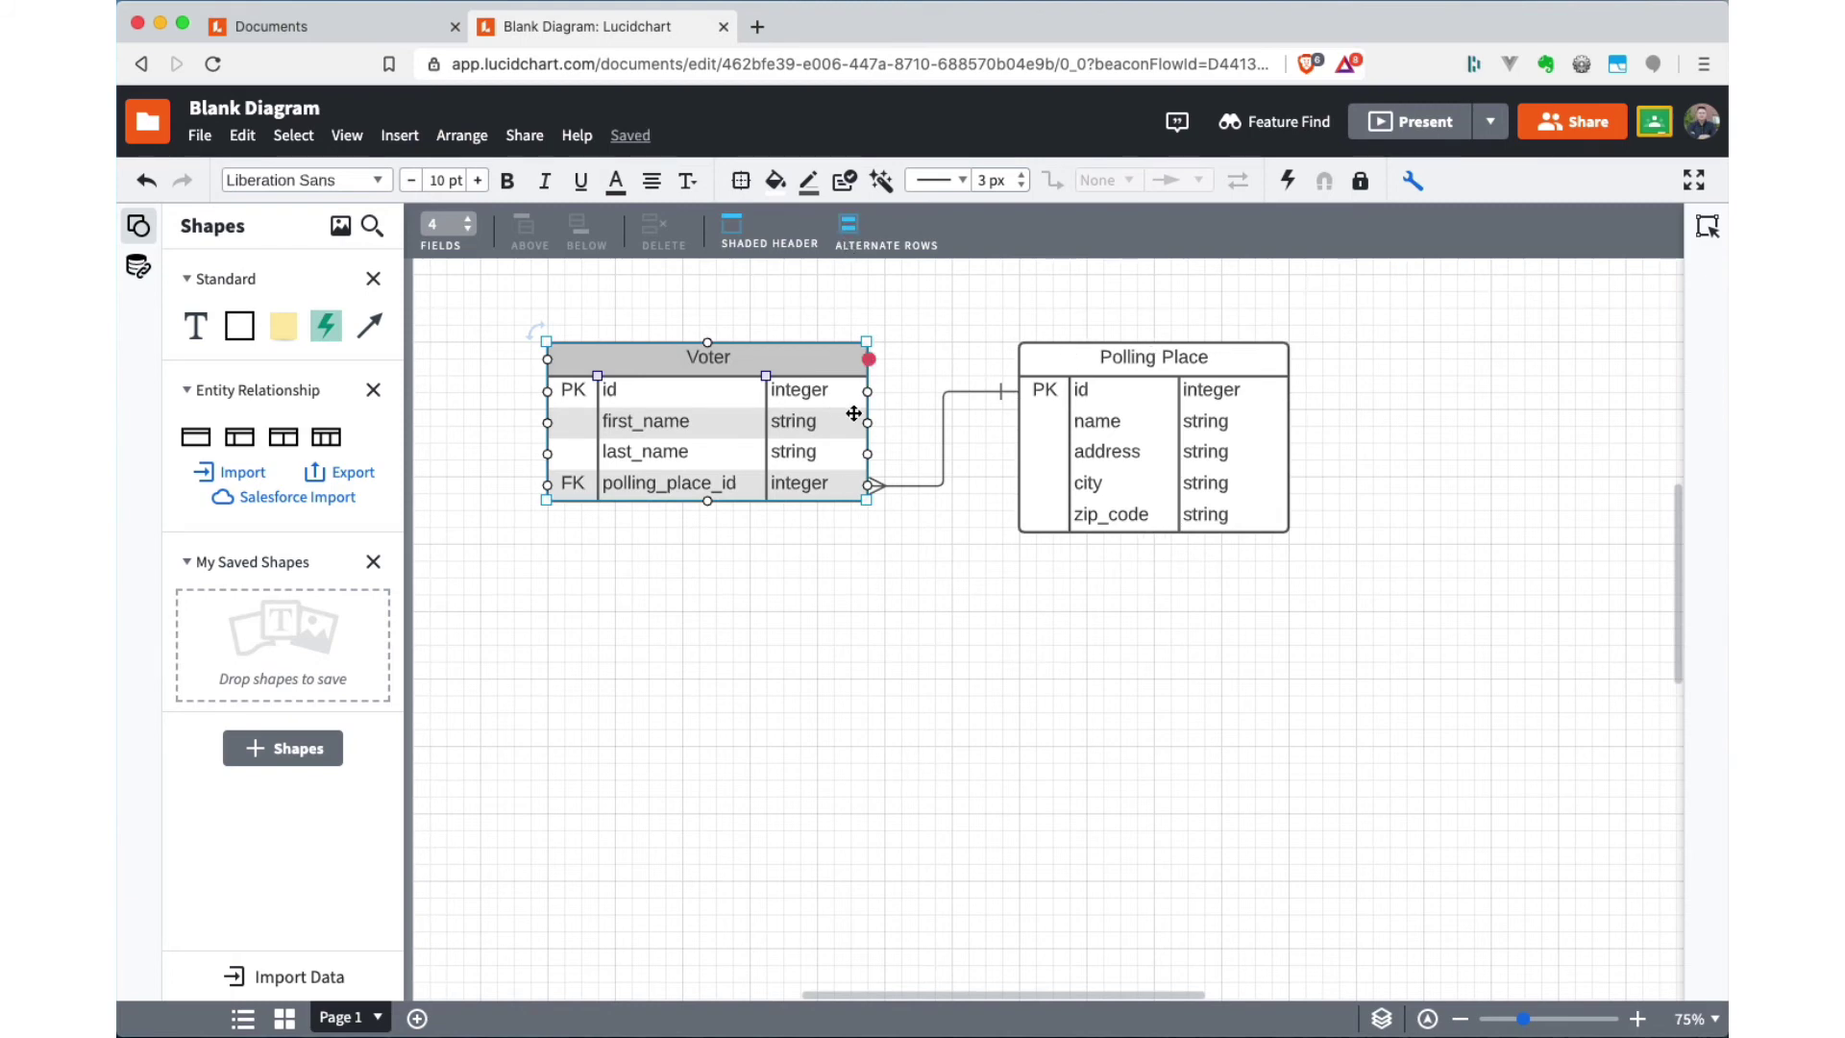
pyautogui.click(1128, 351)
pyautogui.click(733, 228)
pyautogui.click(847, 231)
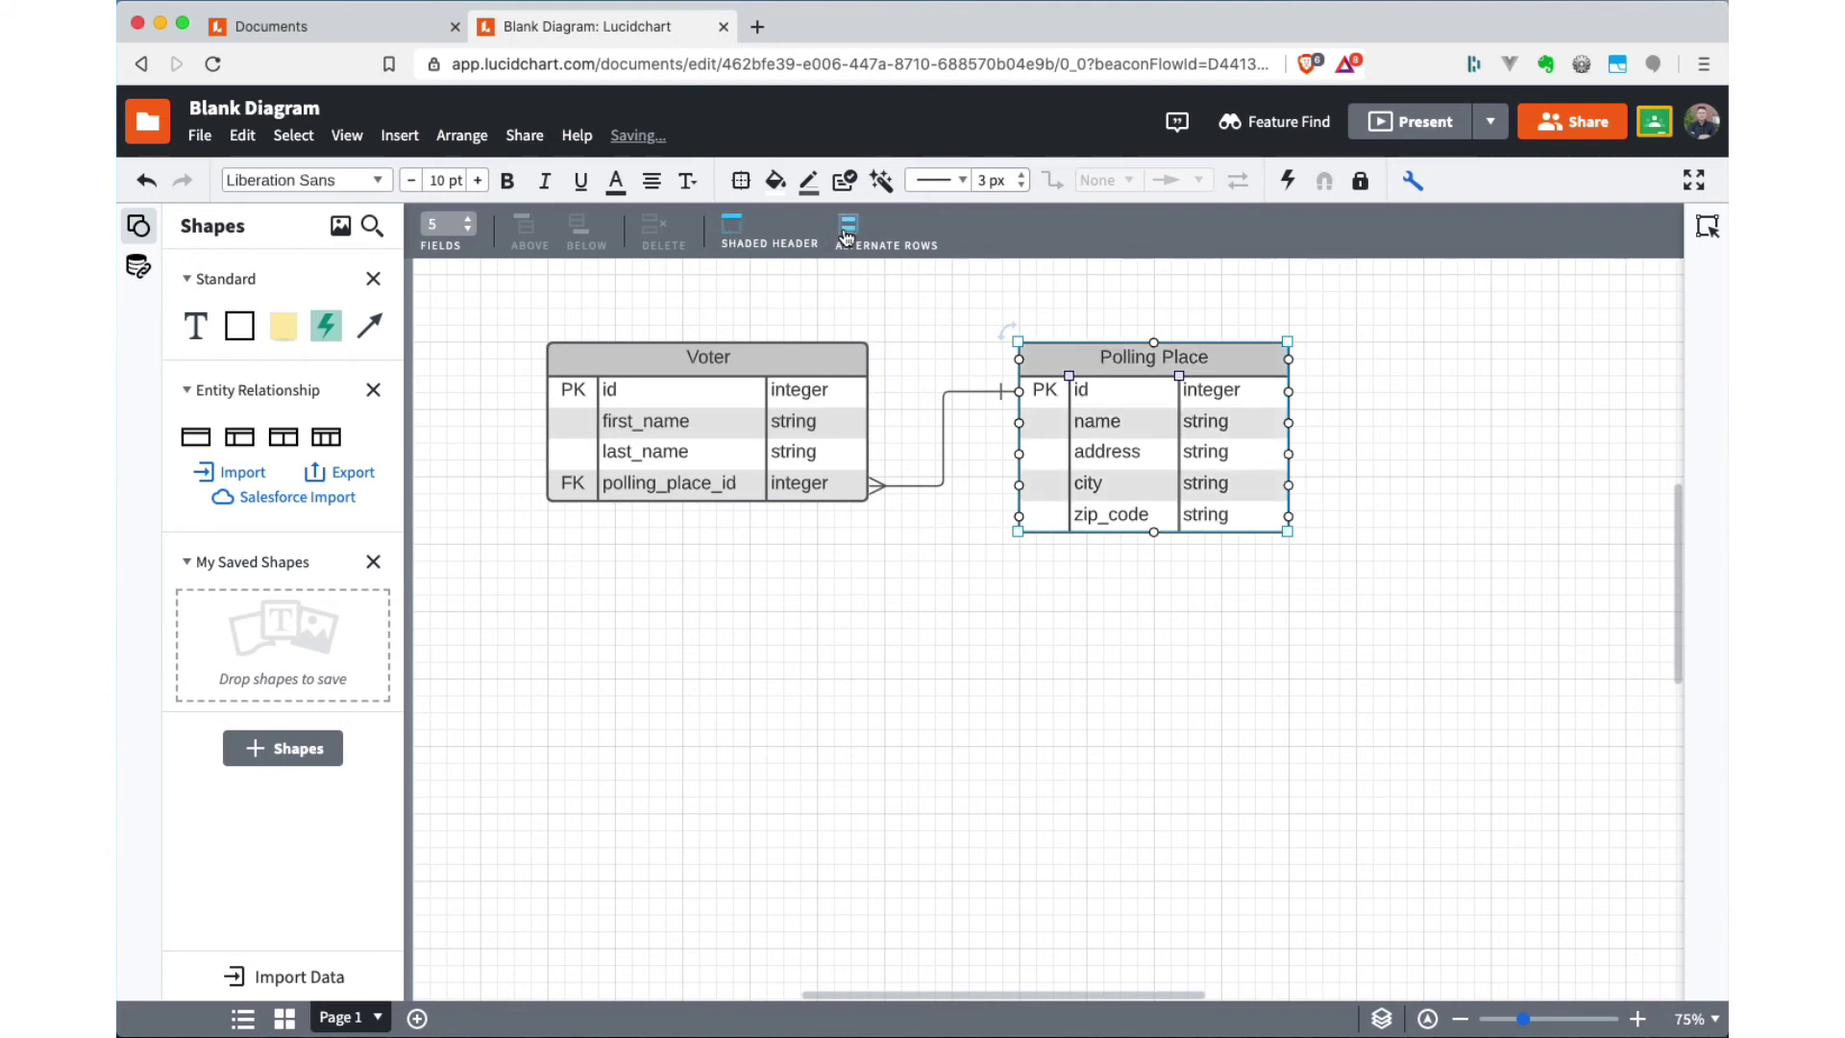
# Step: Fill the Polling Place table yellow and the Voter table purple
pyautogui.click(784, 189)
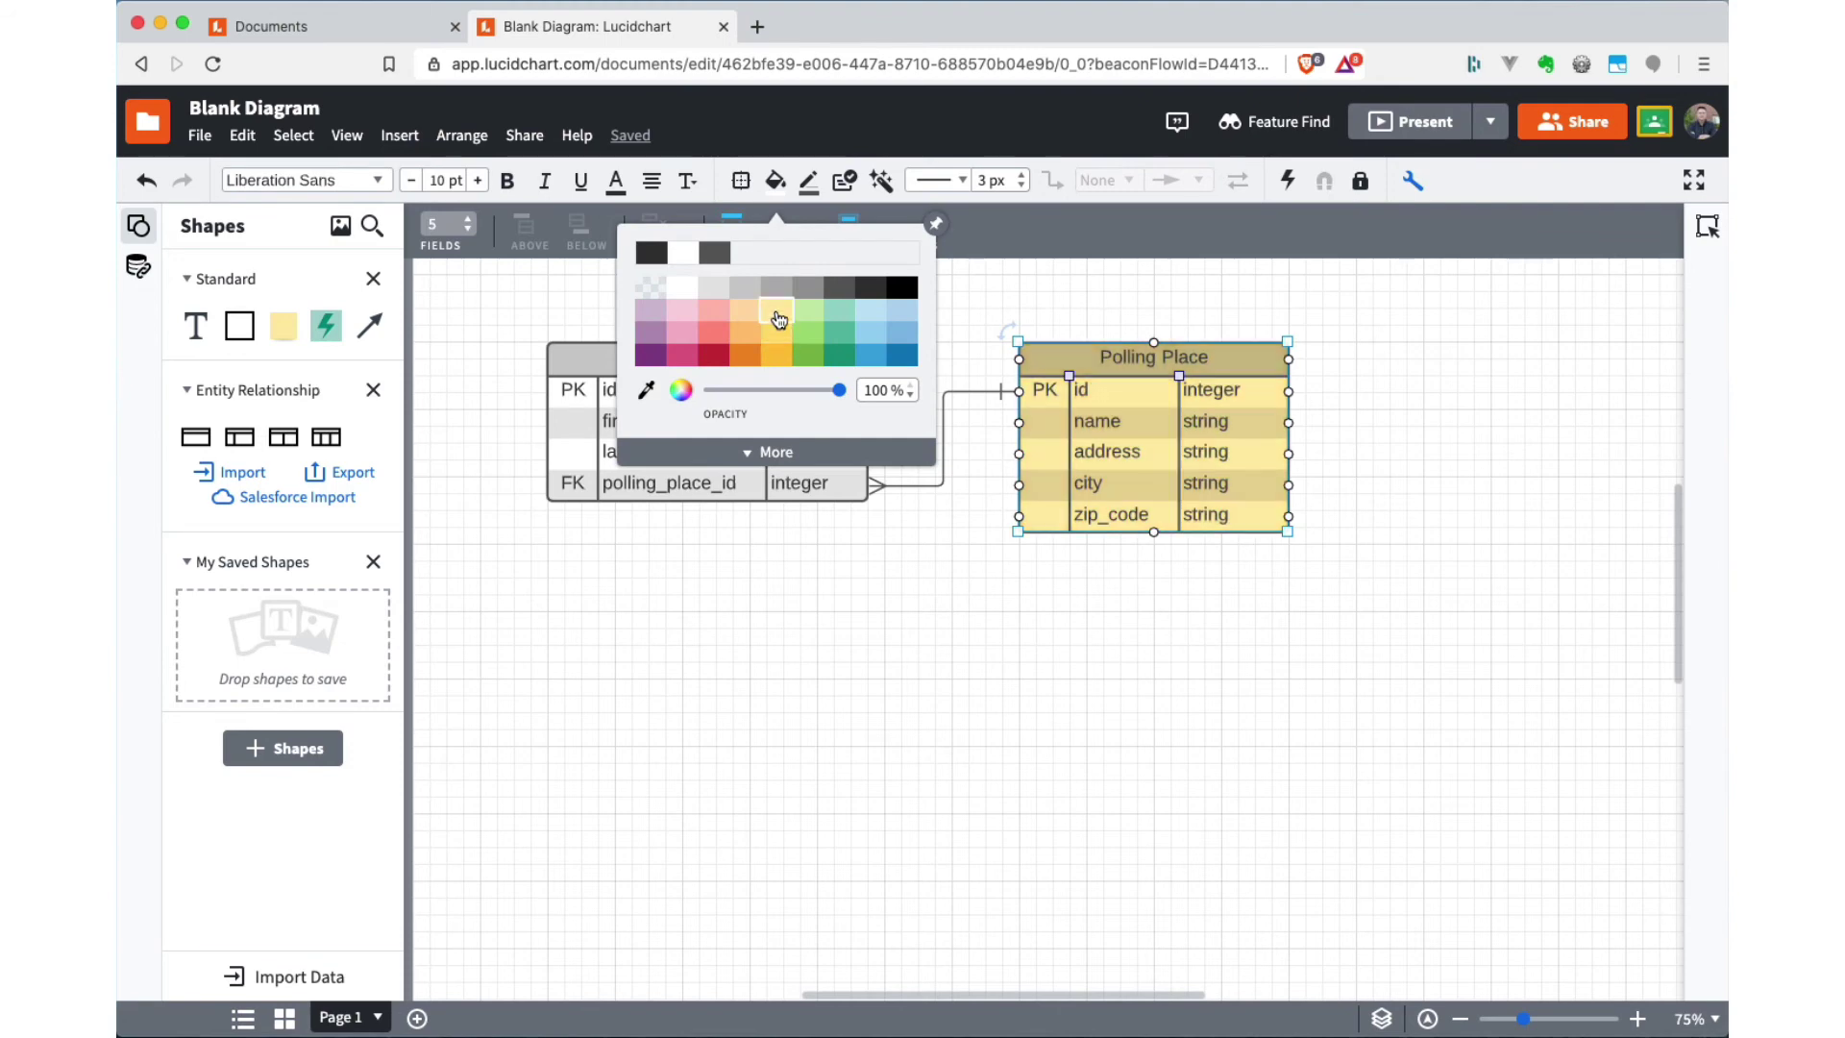
pyautogui.click(778, 320)
pyautogui.click(751, 373)
pyautogui.click(776, 183)
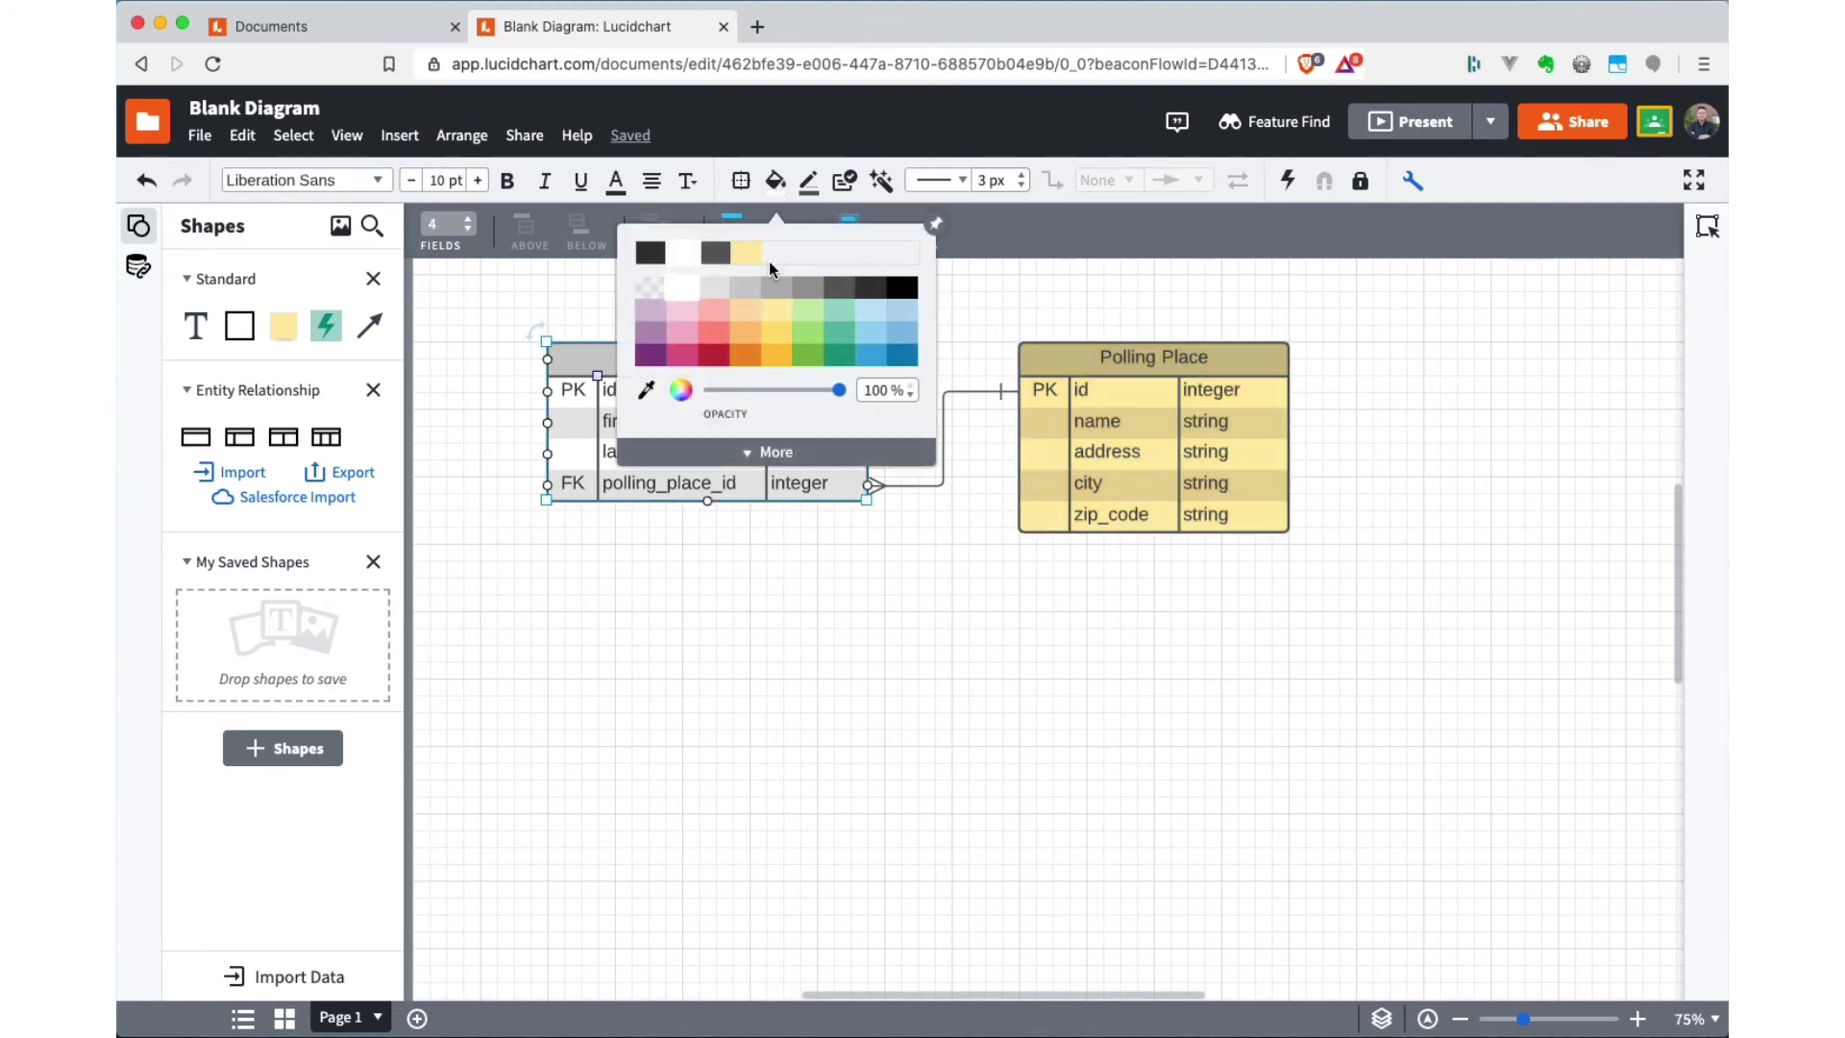
pyautogui.click(659, 335)
pyautogui.click(755, 672)
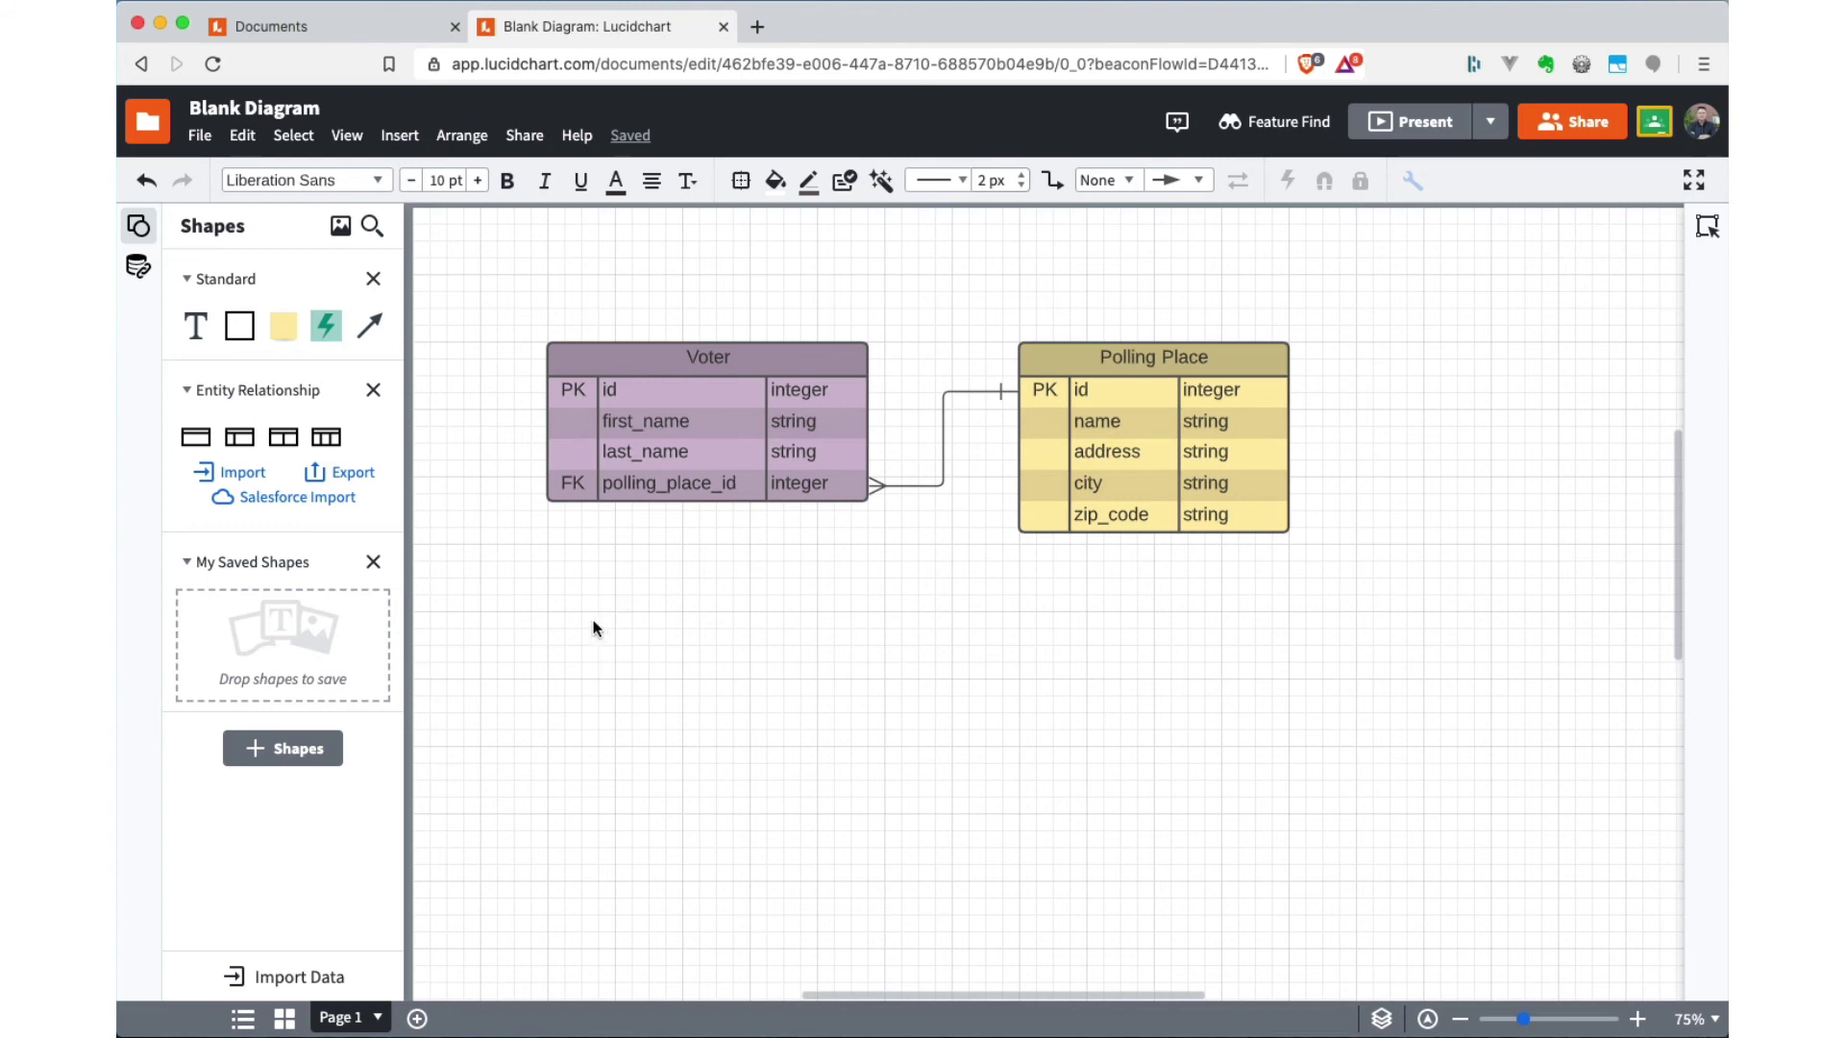
# Step: Change the document title from Blank Diagram to 'Voting ERD' via File > Rename
pyautogui.click(201, 136)
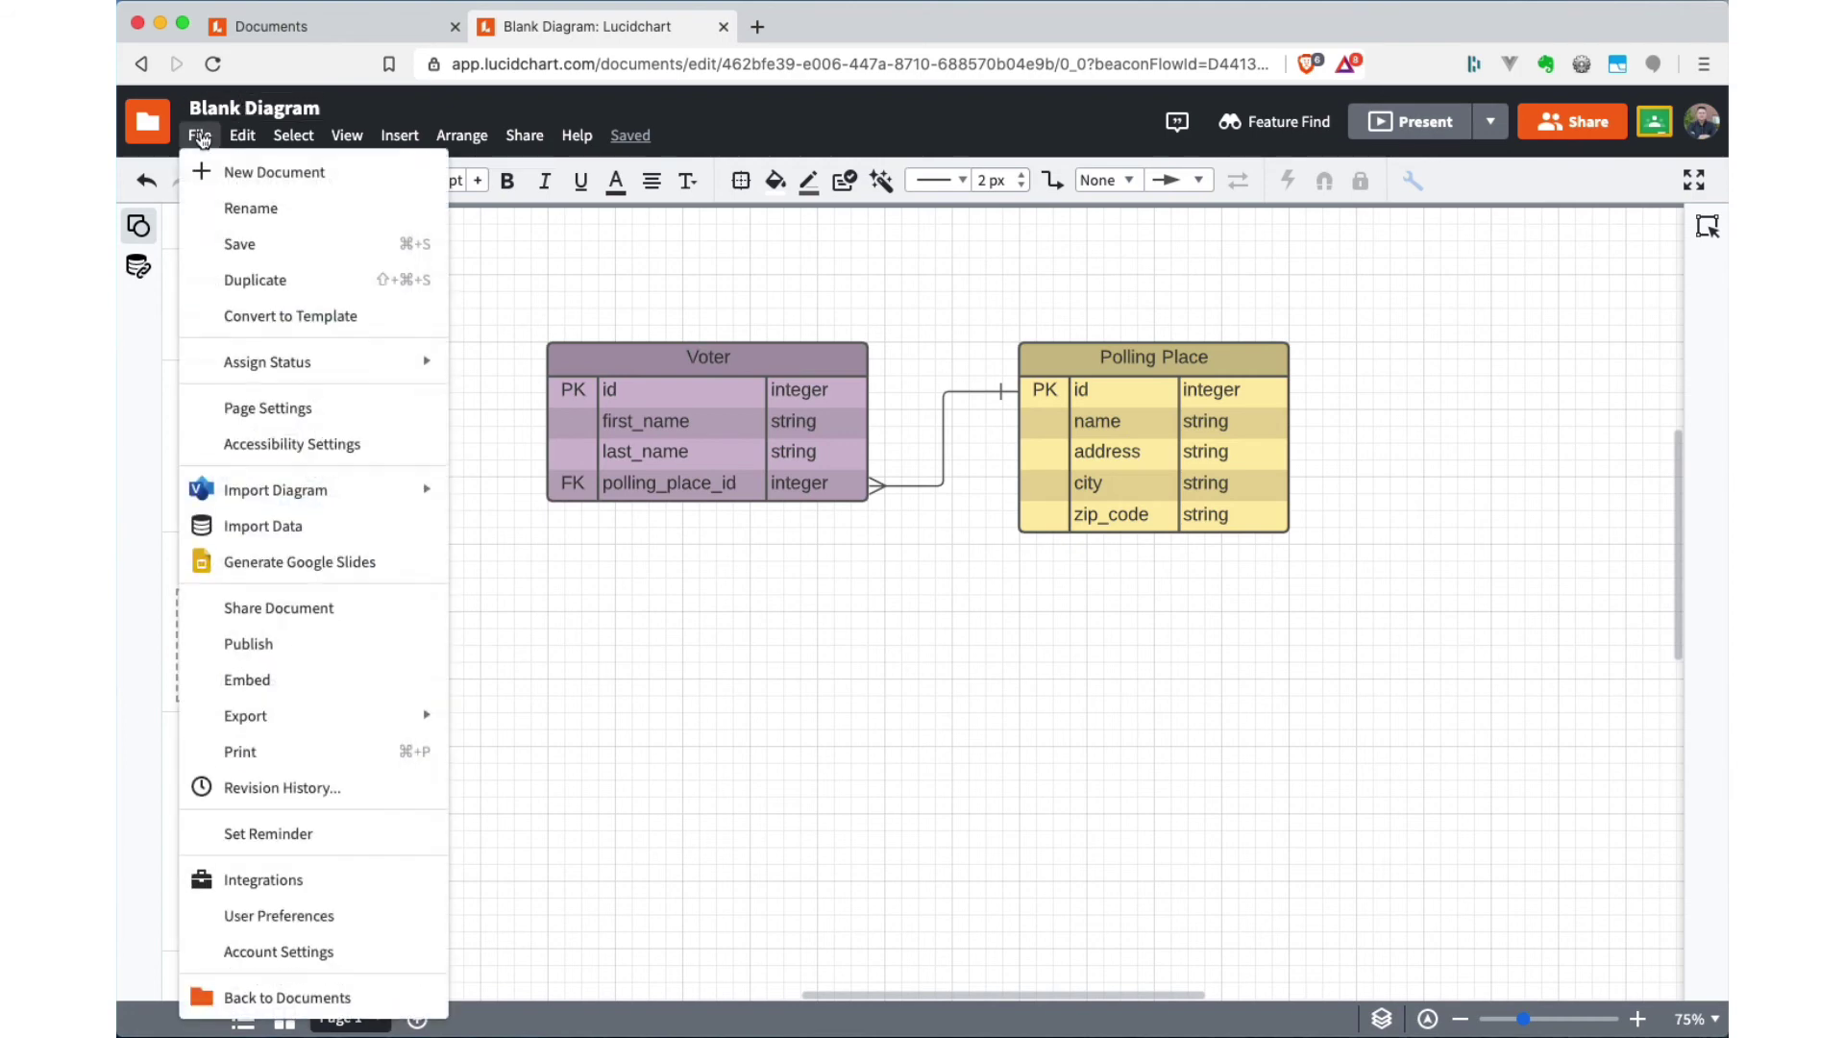
pyautogui.click(255, 242)
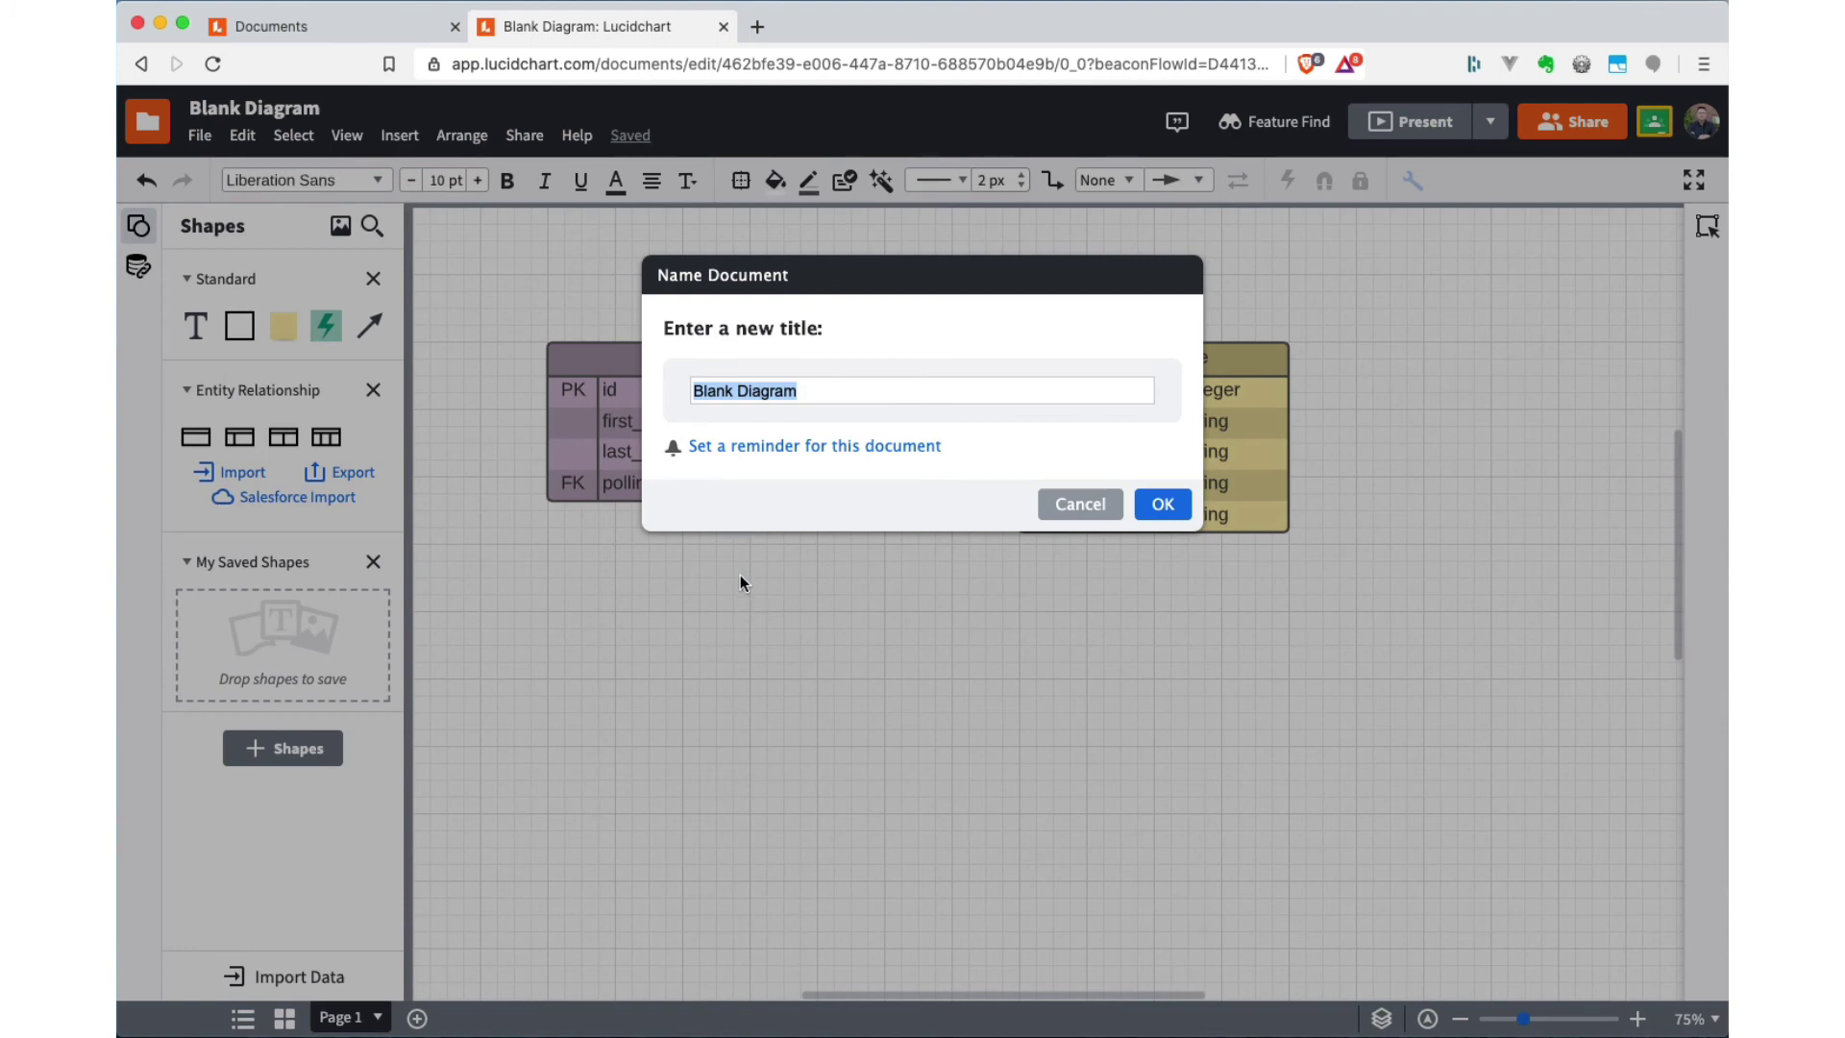
pyautogui.write('V')
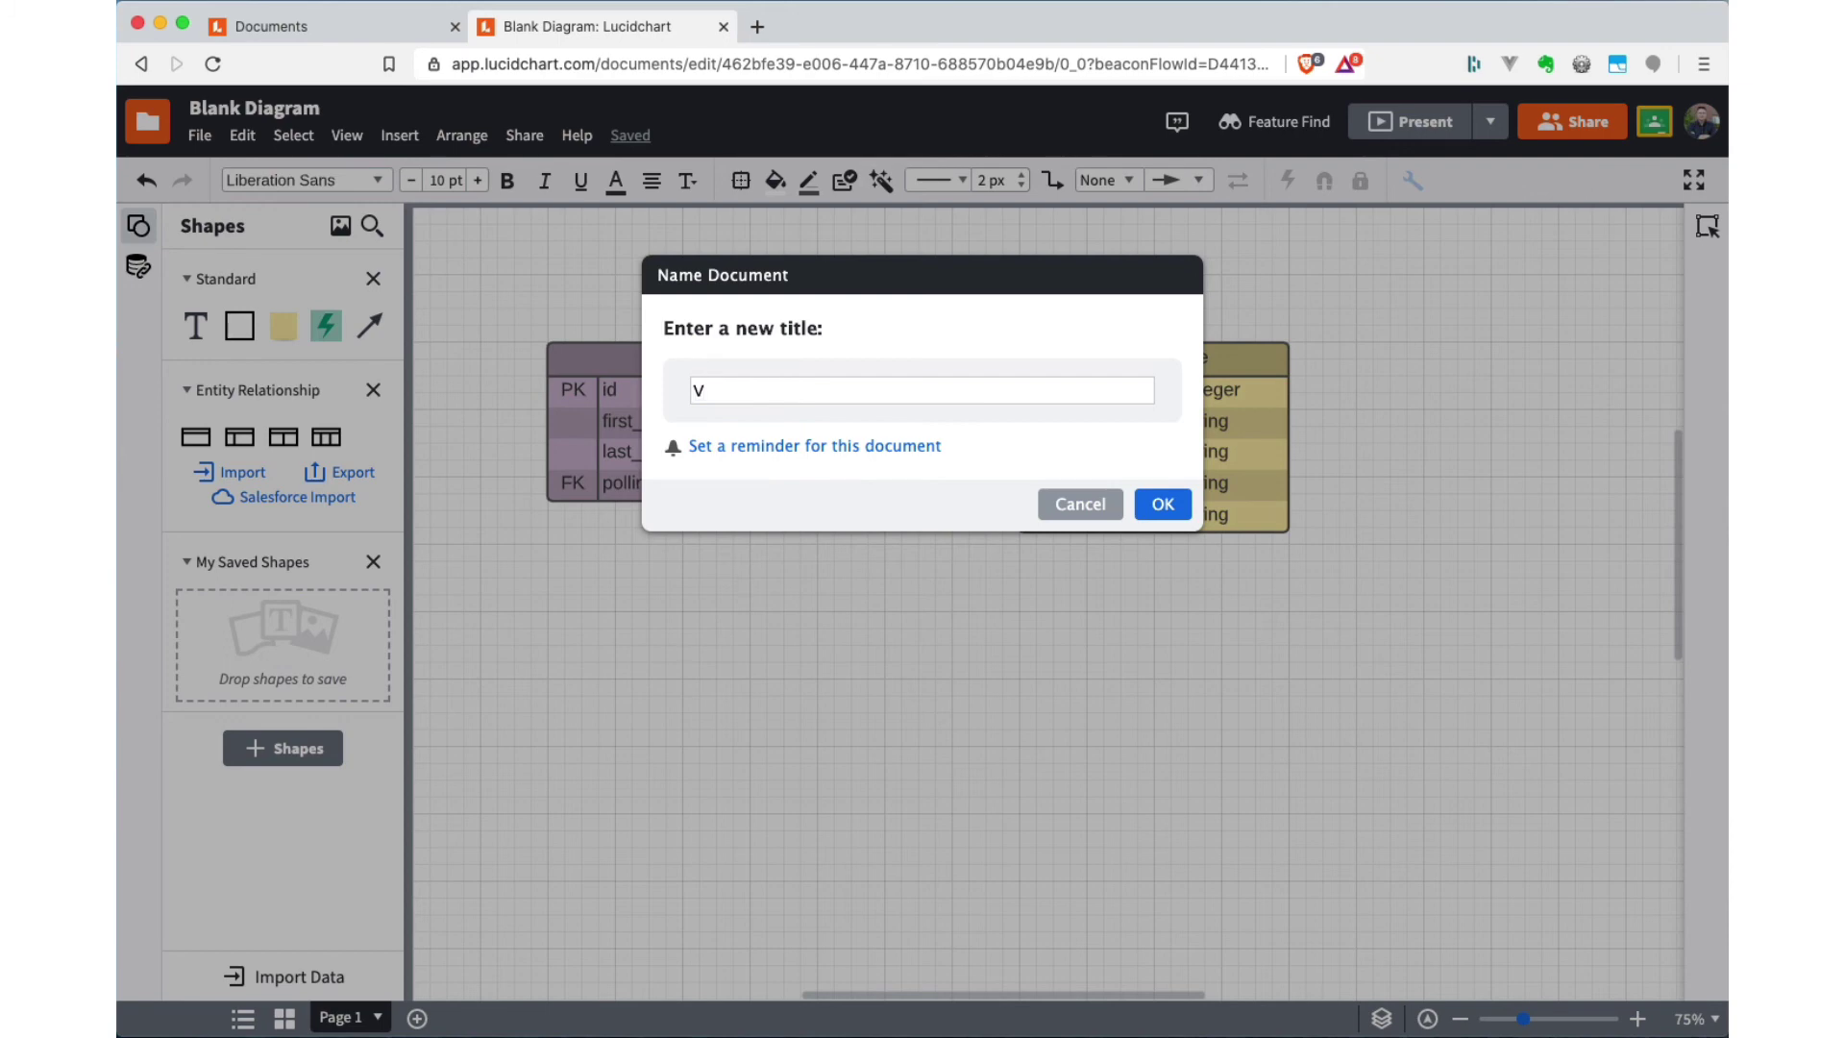
pyautogui.write('oting ERD')
pyautogui.click(1163, 504)
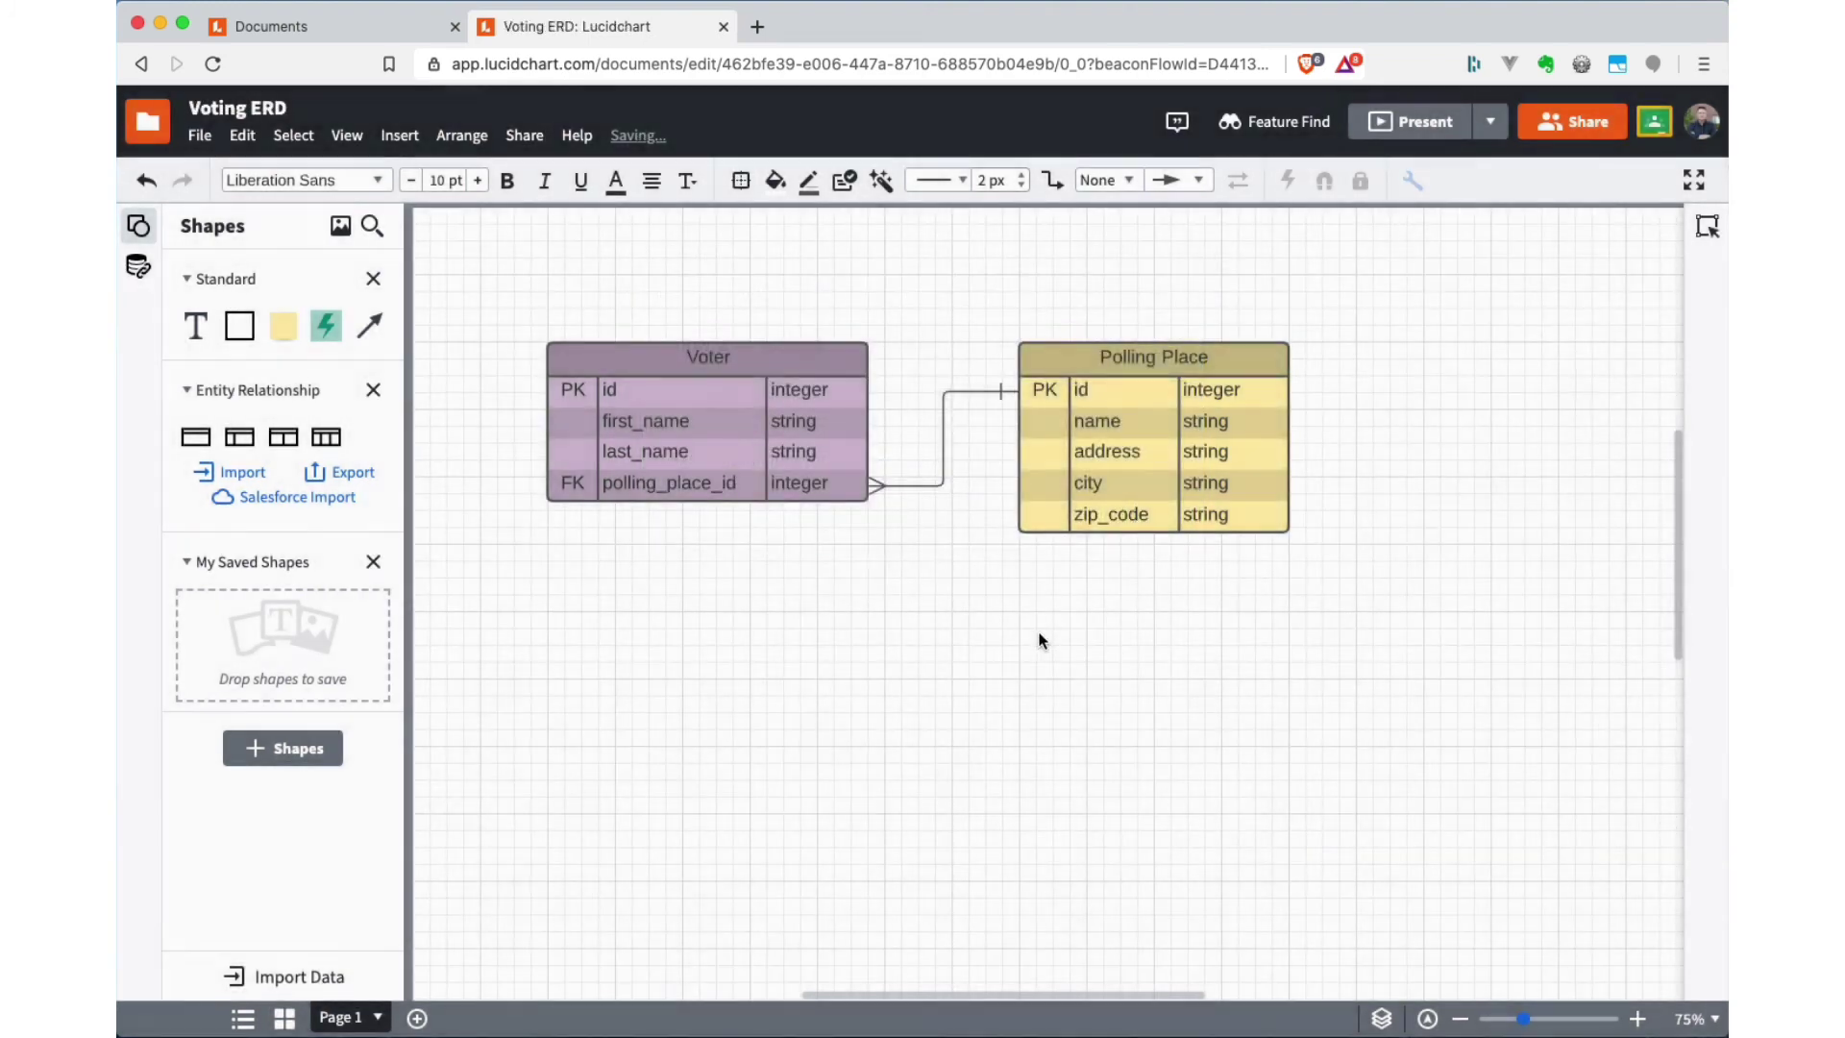
pyautogui.click(201, 132)
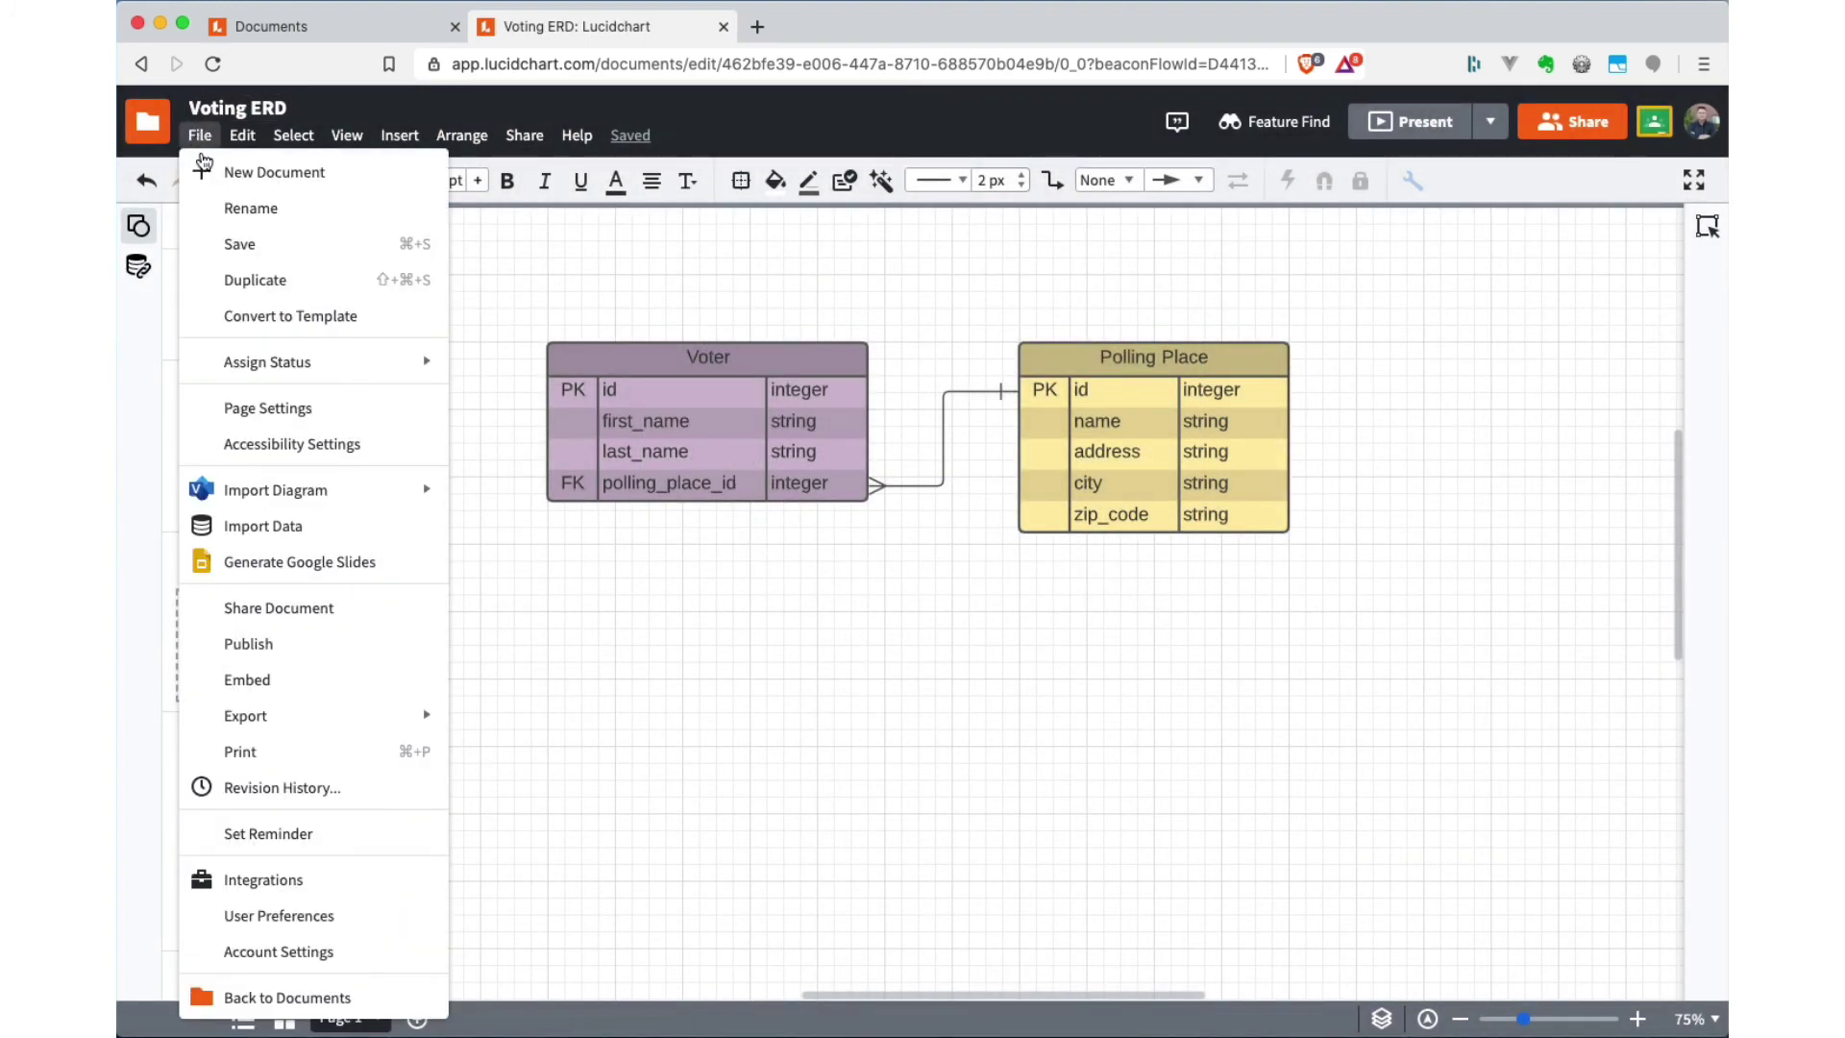
pyautogui.click(243, 248)
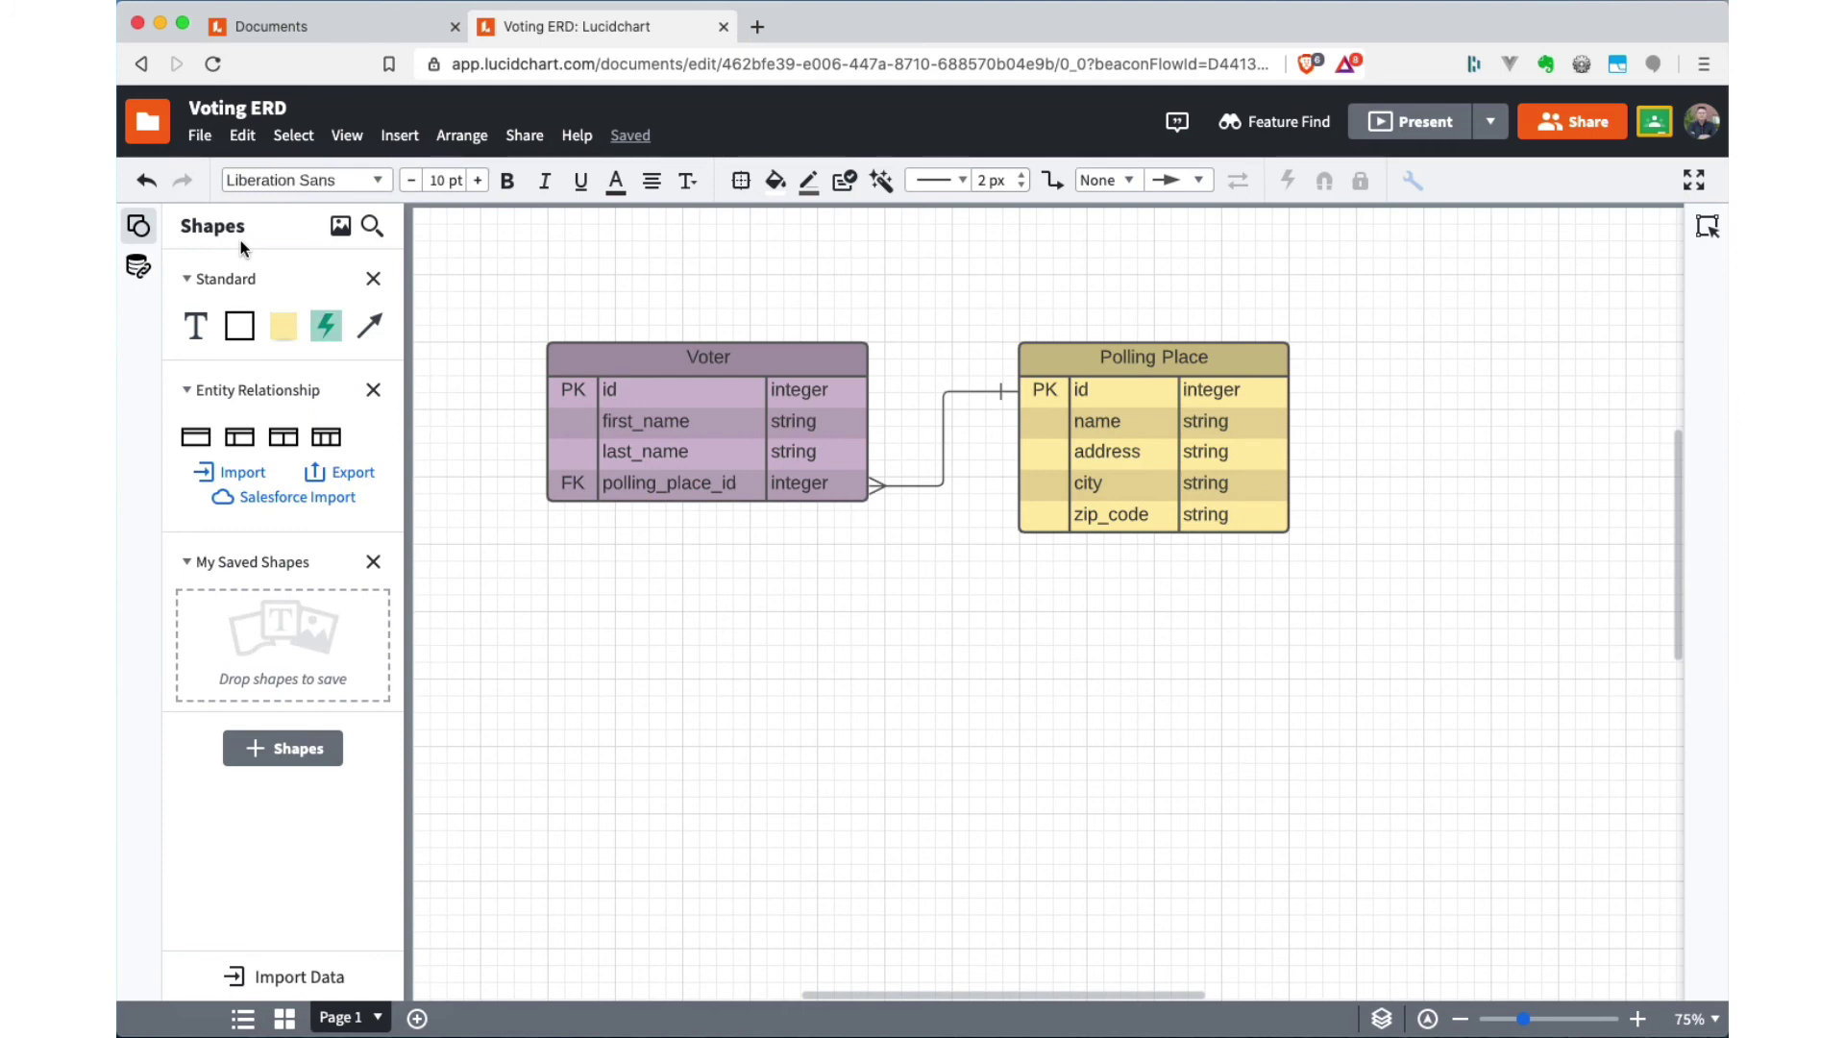
# Step: Create a shareable link for Voting ERD with 'can edit and share' access for link holders
pyautogui.moveTo(619, 151)
pyautogui.click(1583, 127)
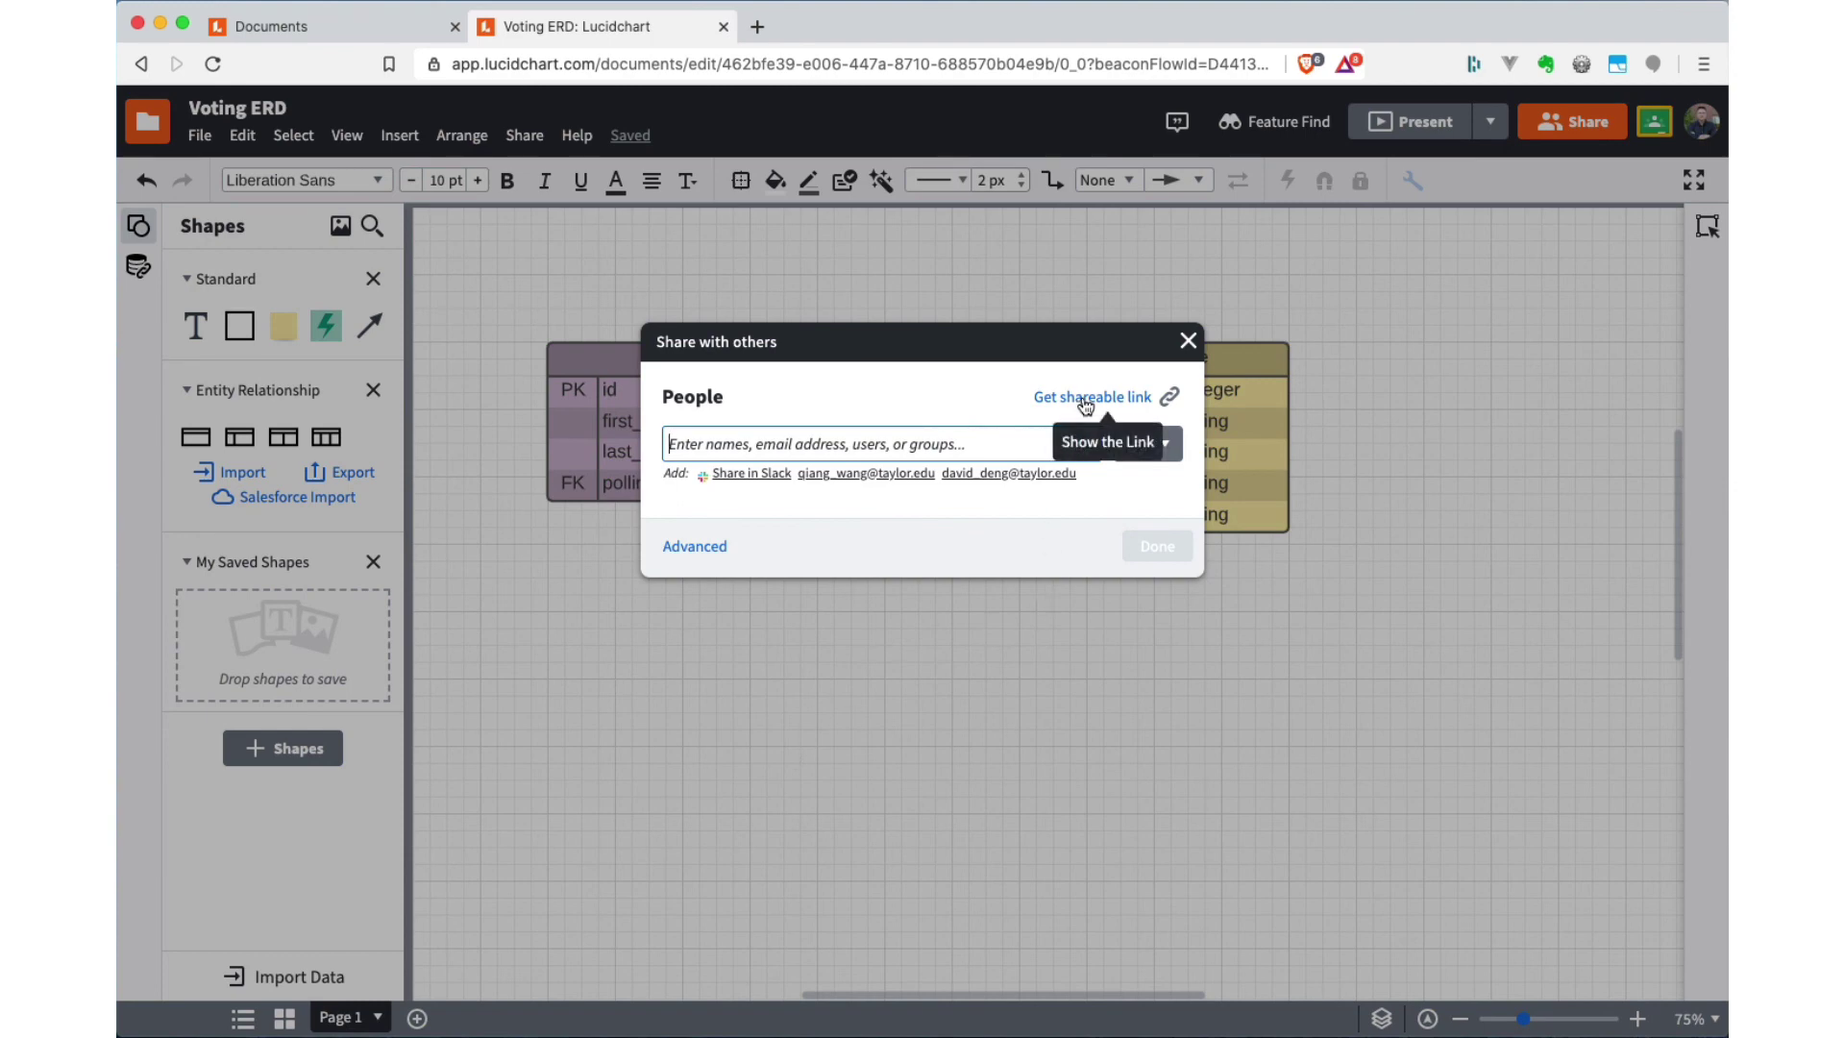
pyautogui.click(1085, 398)
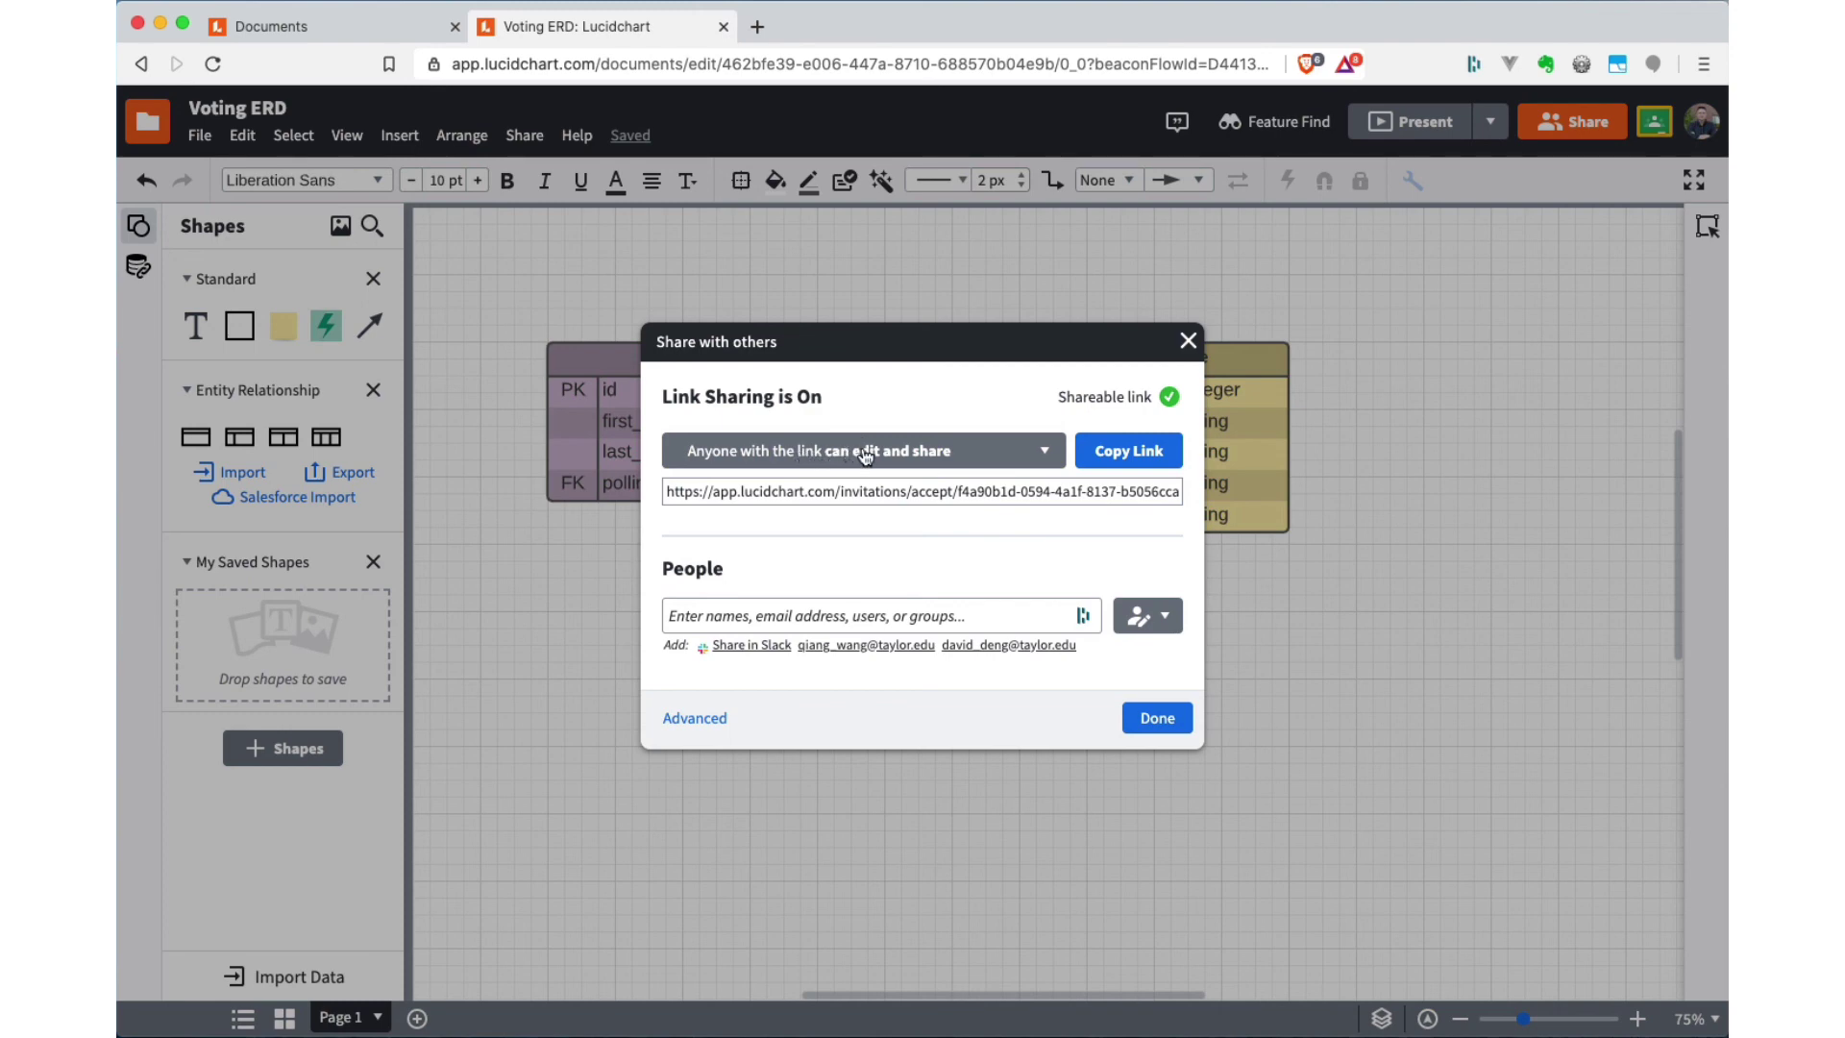
pyautogui.click(1009, 452)
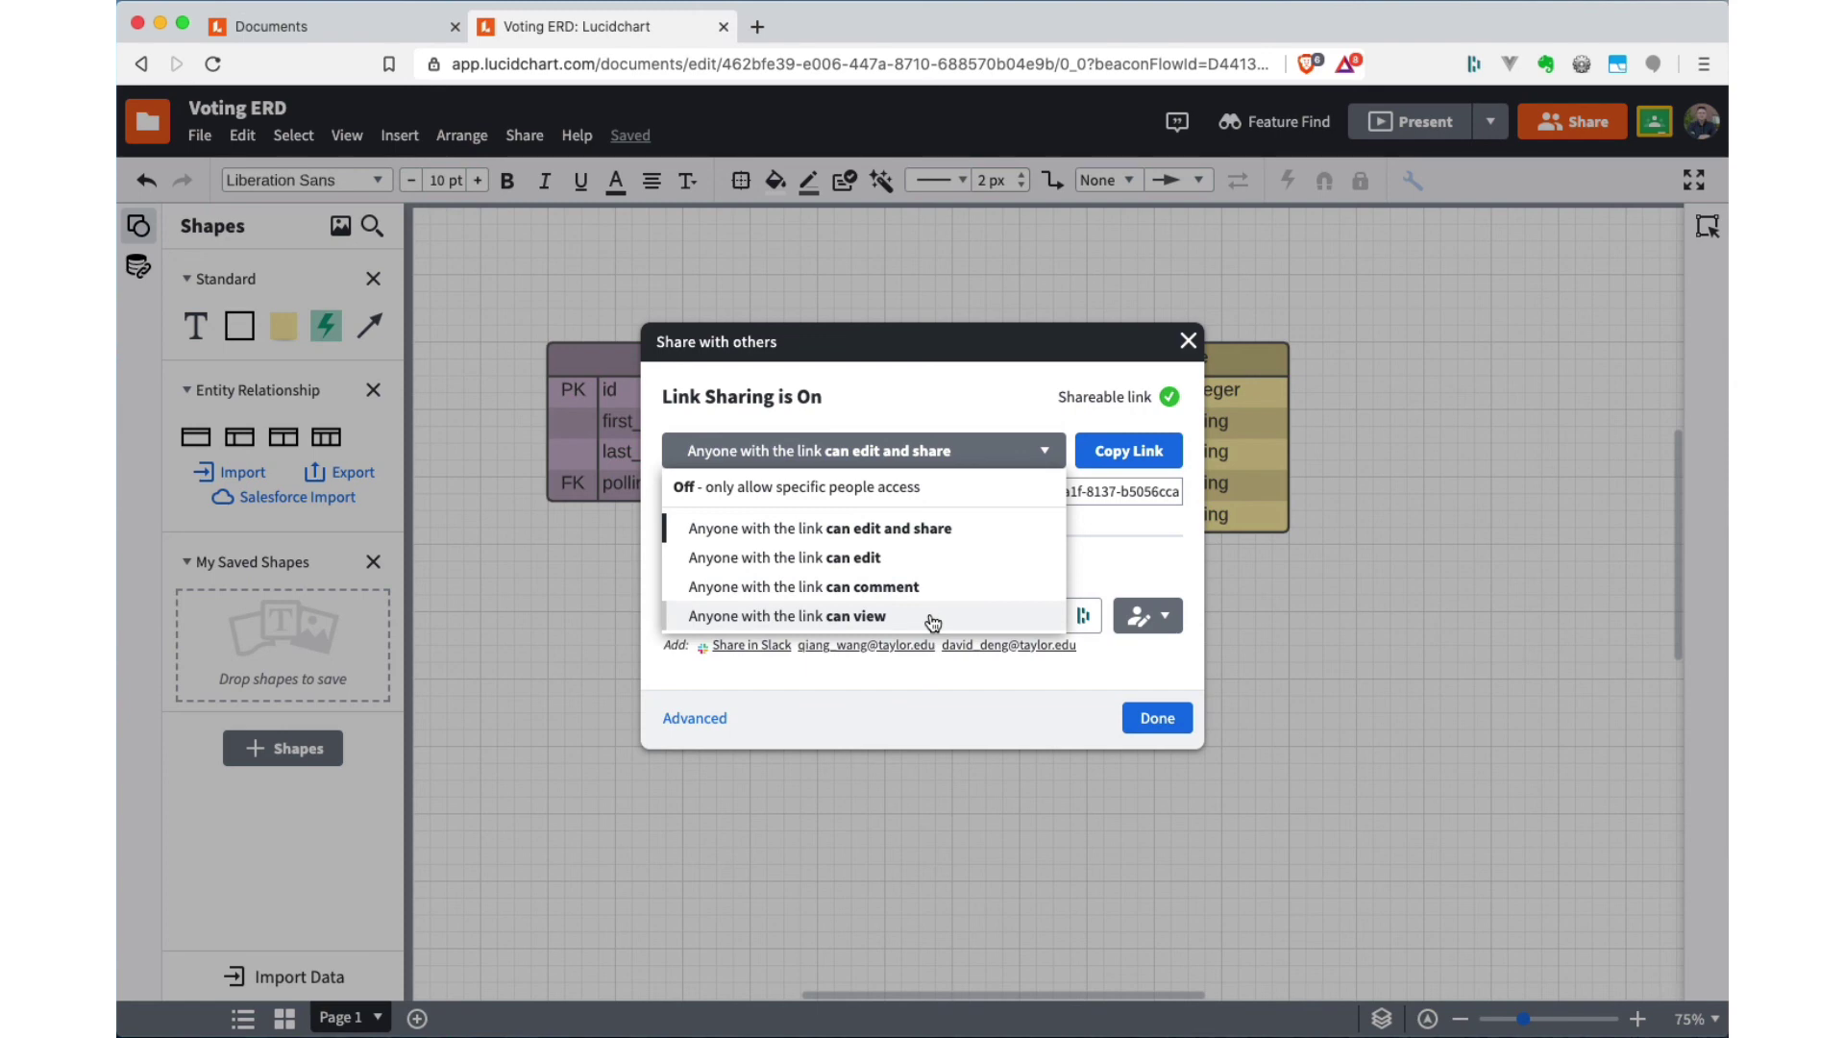
pyautogui.click(849, 904)
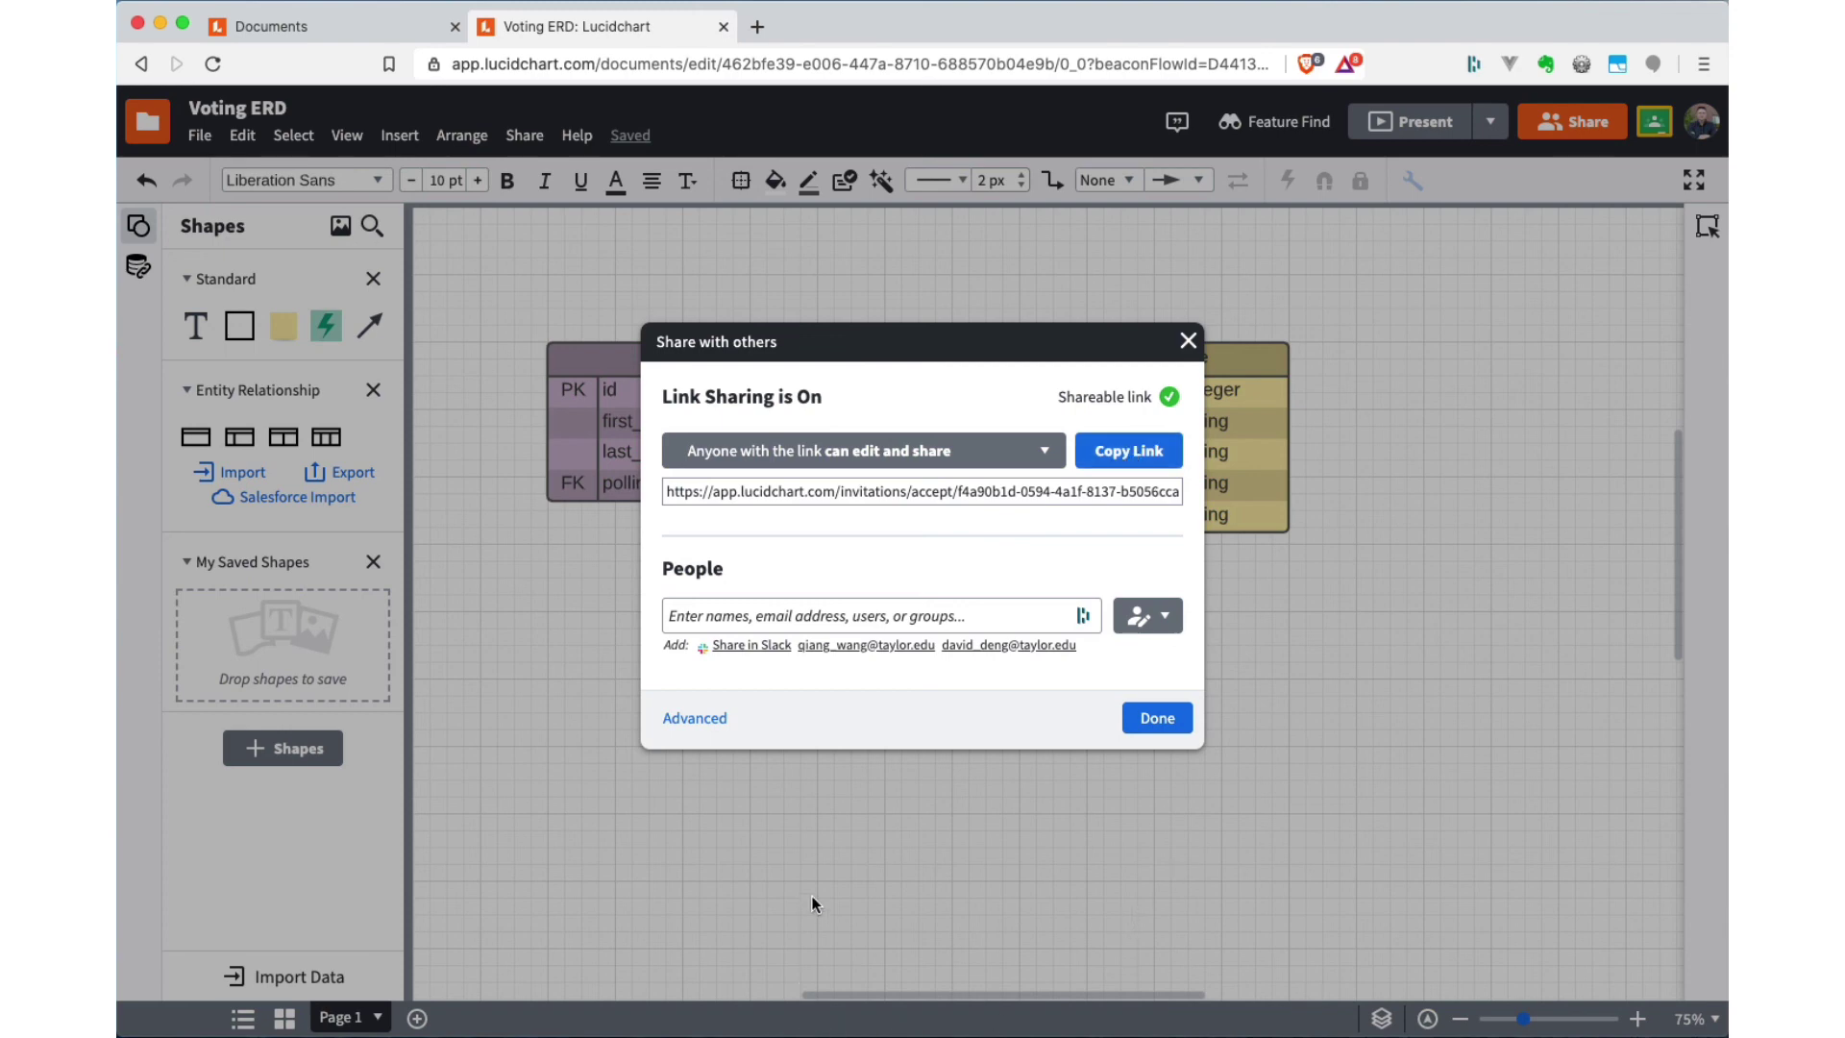
pyautogui.click(1158, 718)
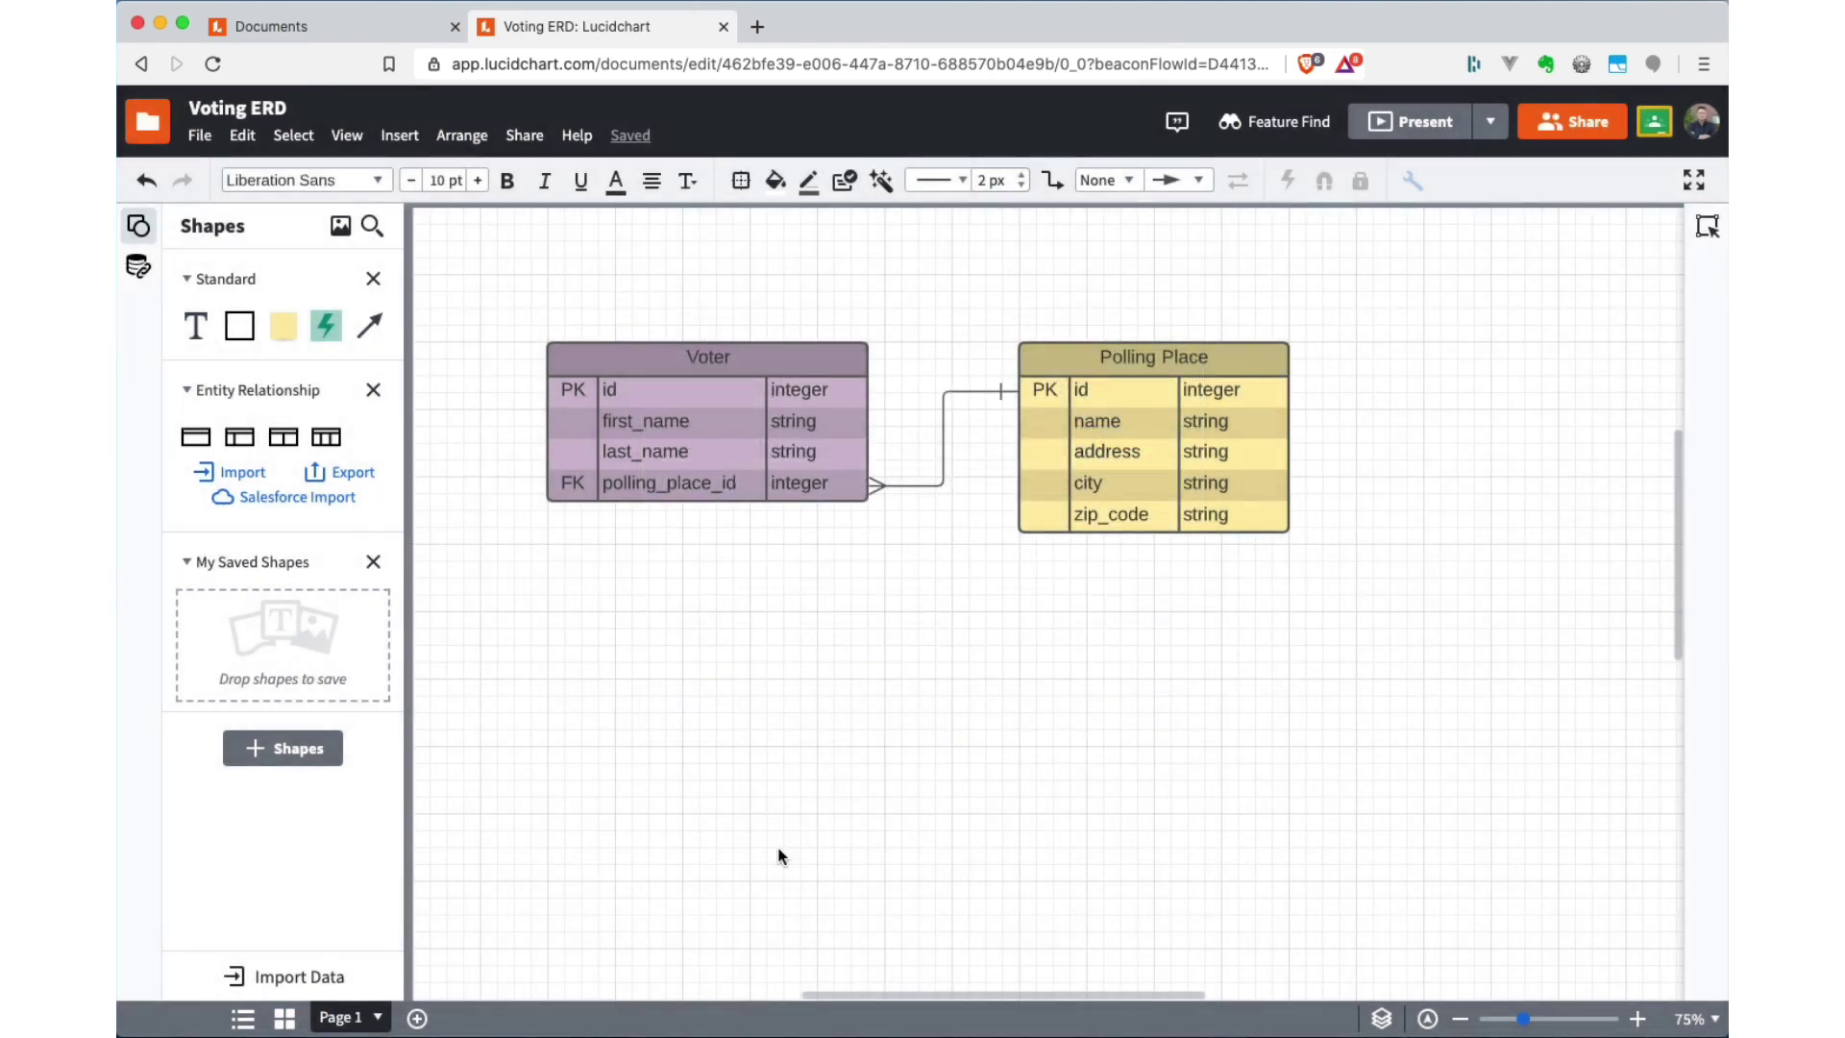